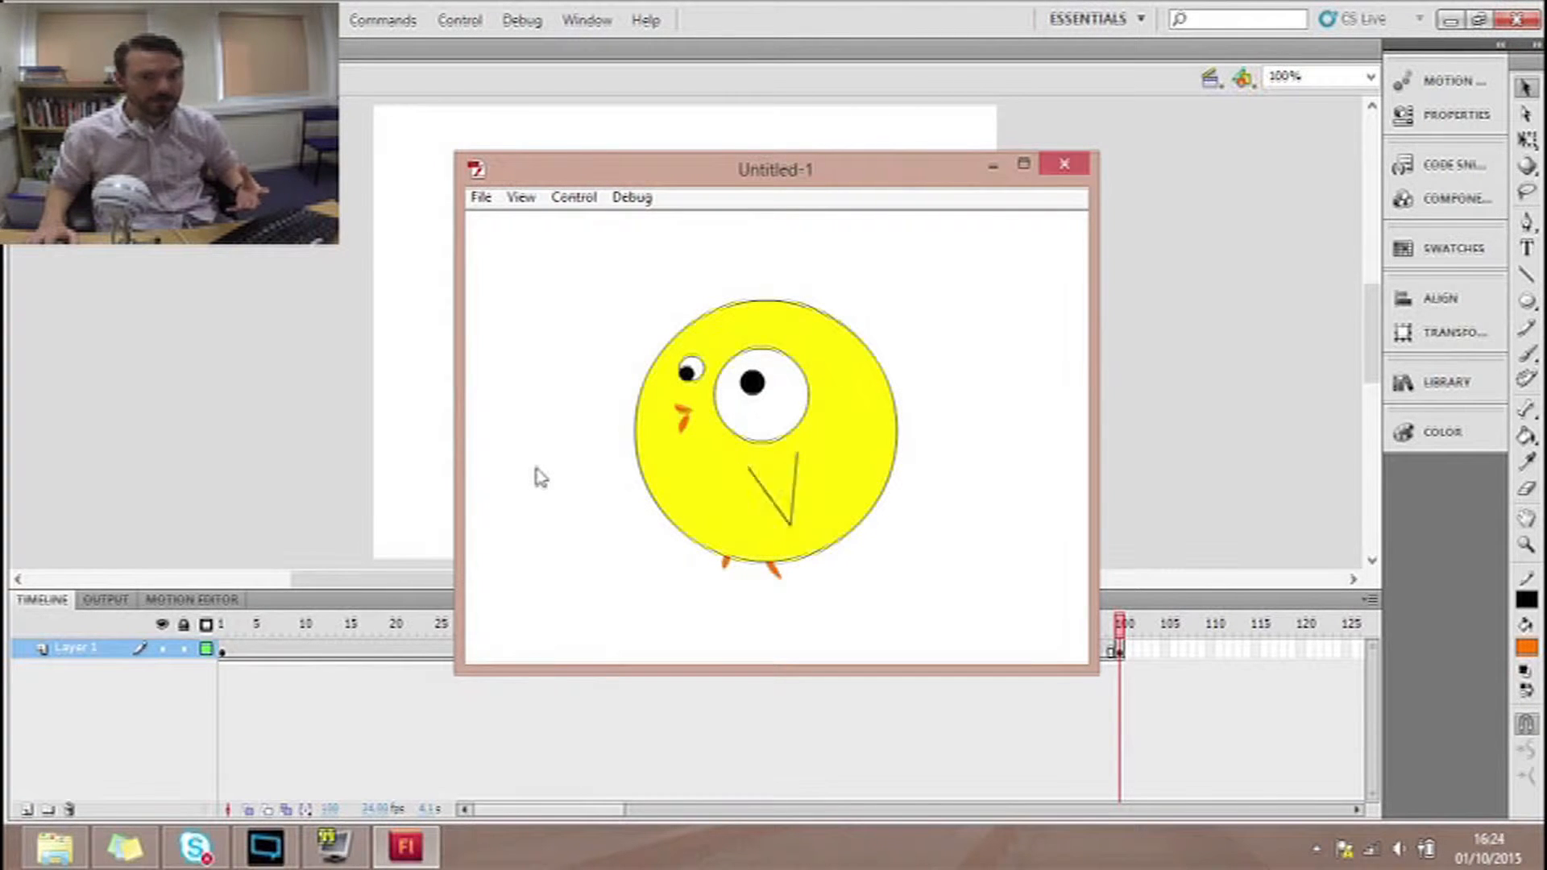
- Close the movie preview, and inside the bird symbol lock every layer except the eyes layer
{"action": "left_click", "coordinate": [1065, 165]}
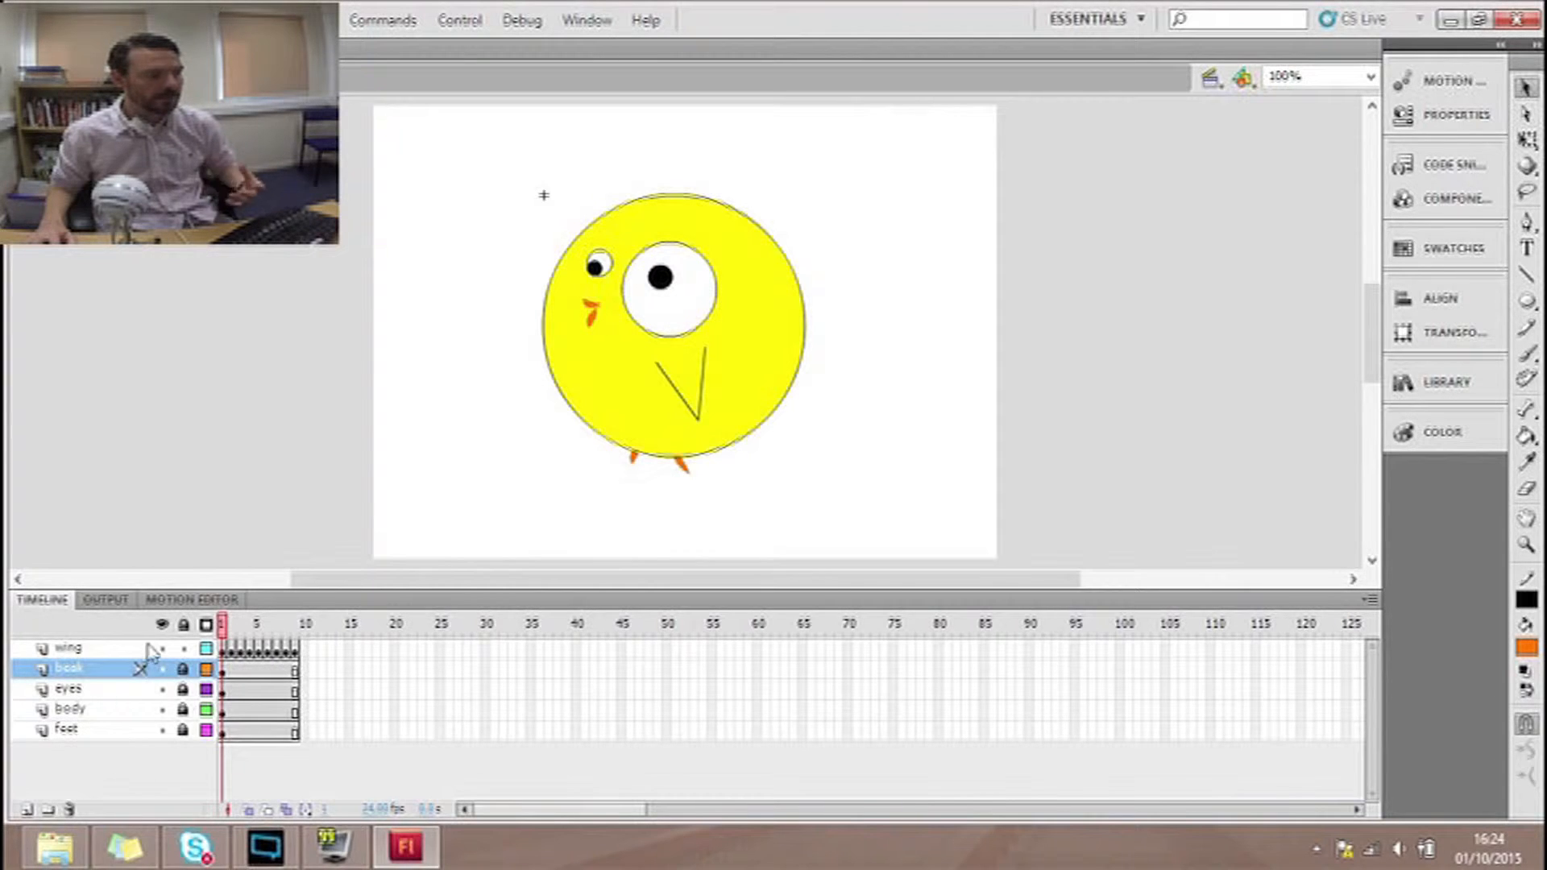
{"action": "left_click", "coordinate": [186, 625]}
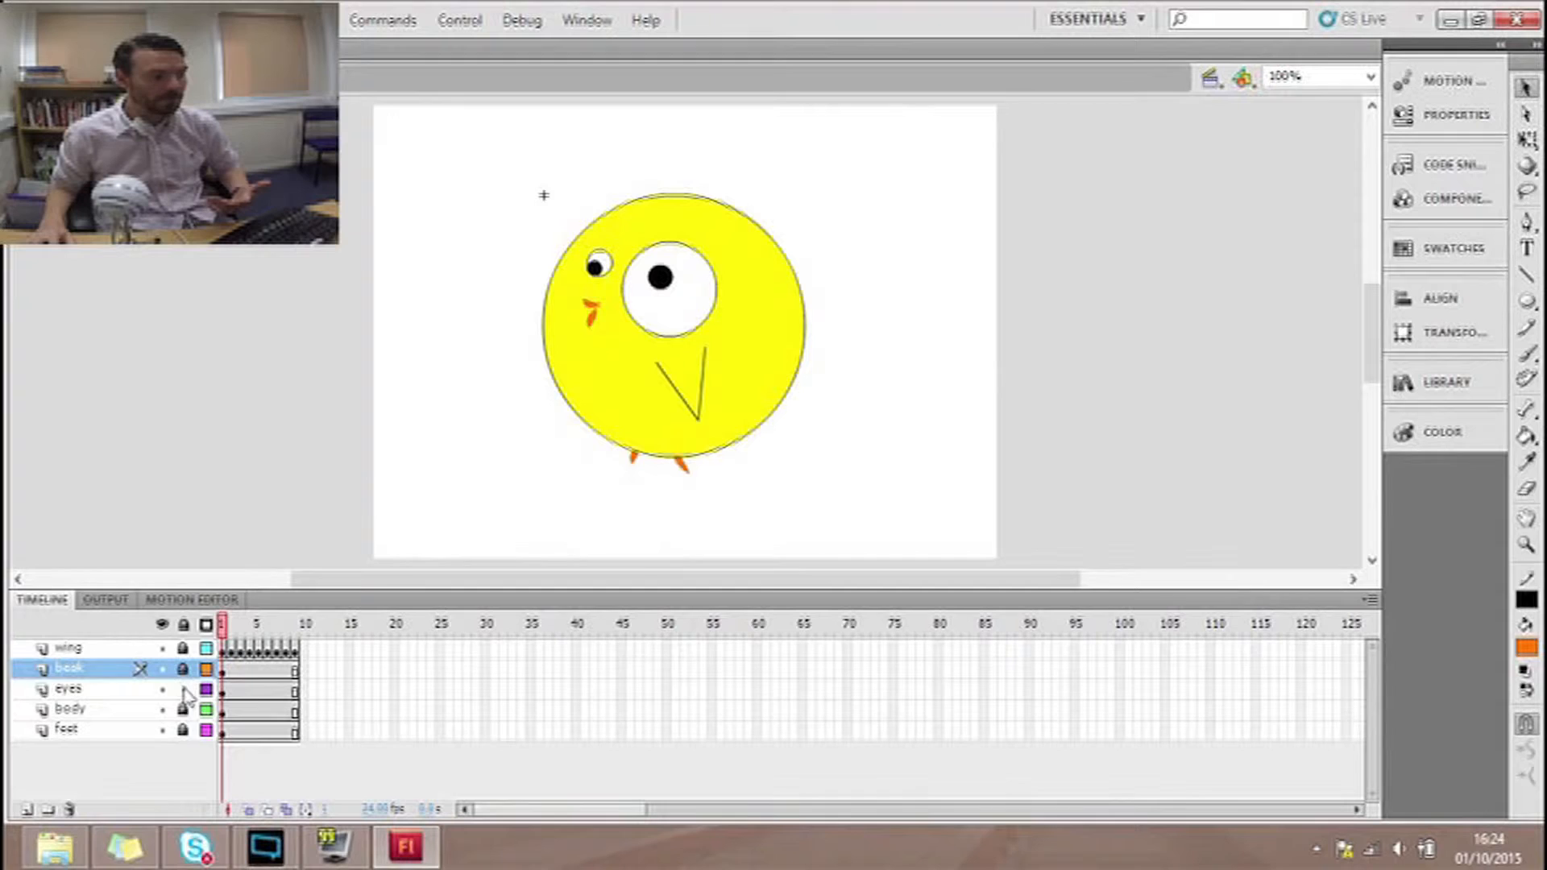
{"action": "left_click", "coordinate": [224, 692]}
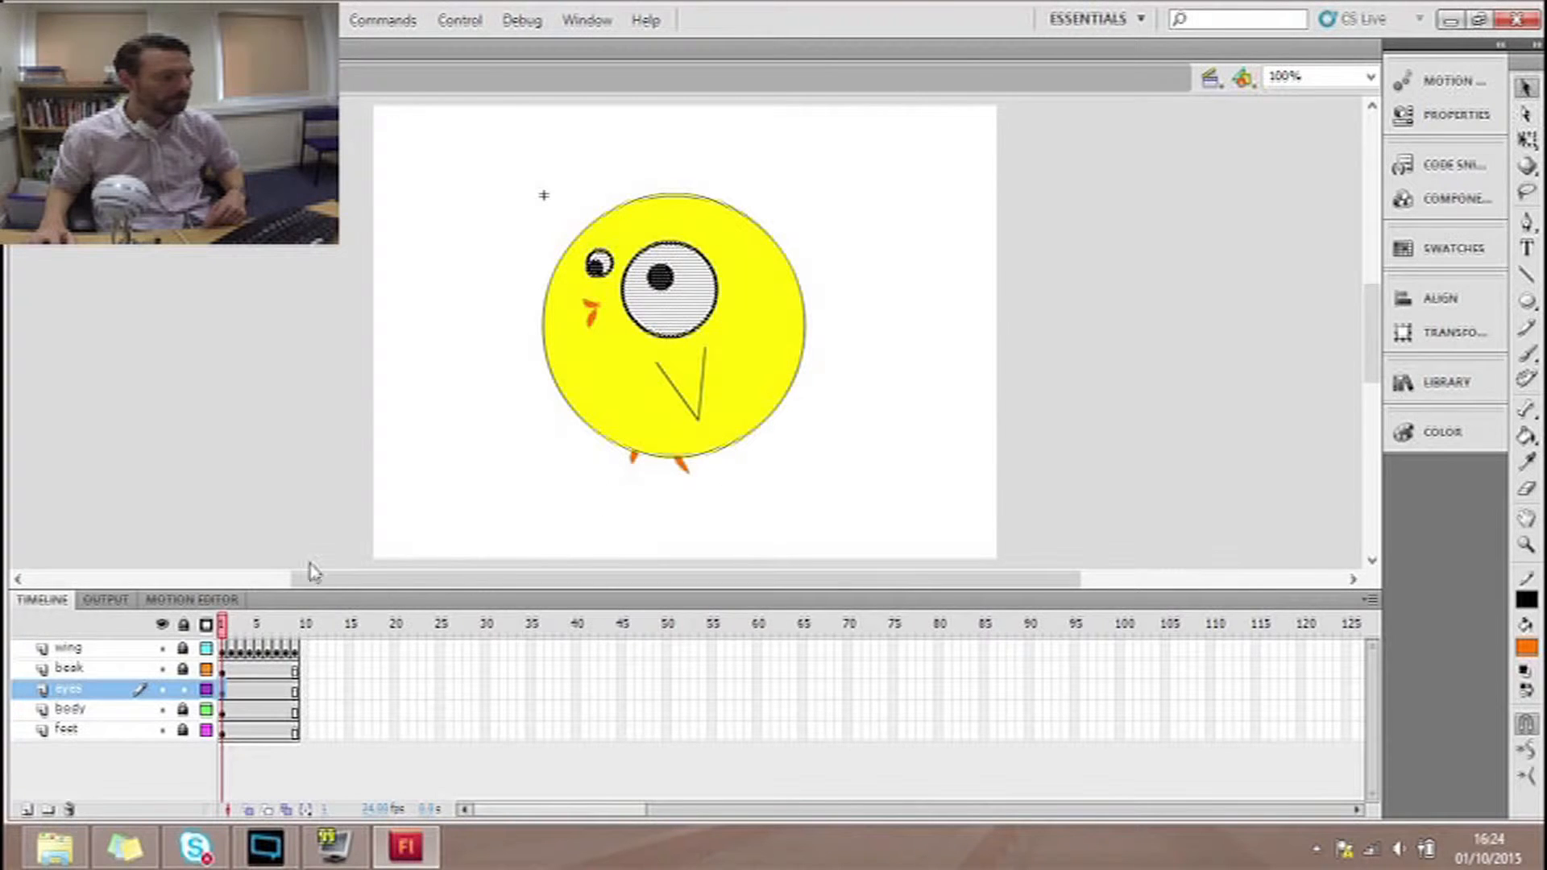
{"action": "left_click", "coordinate": [234, 691]}
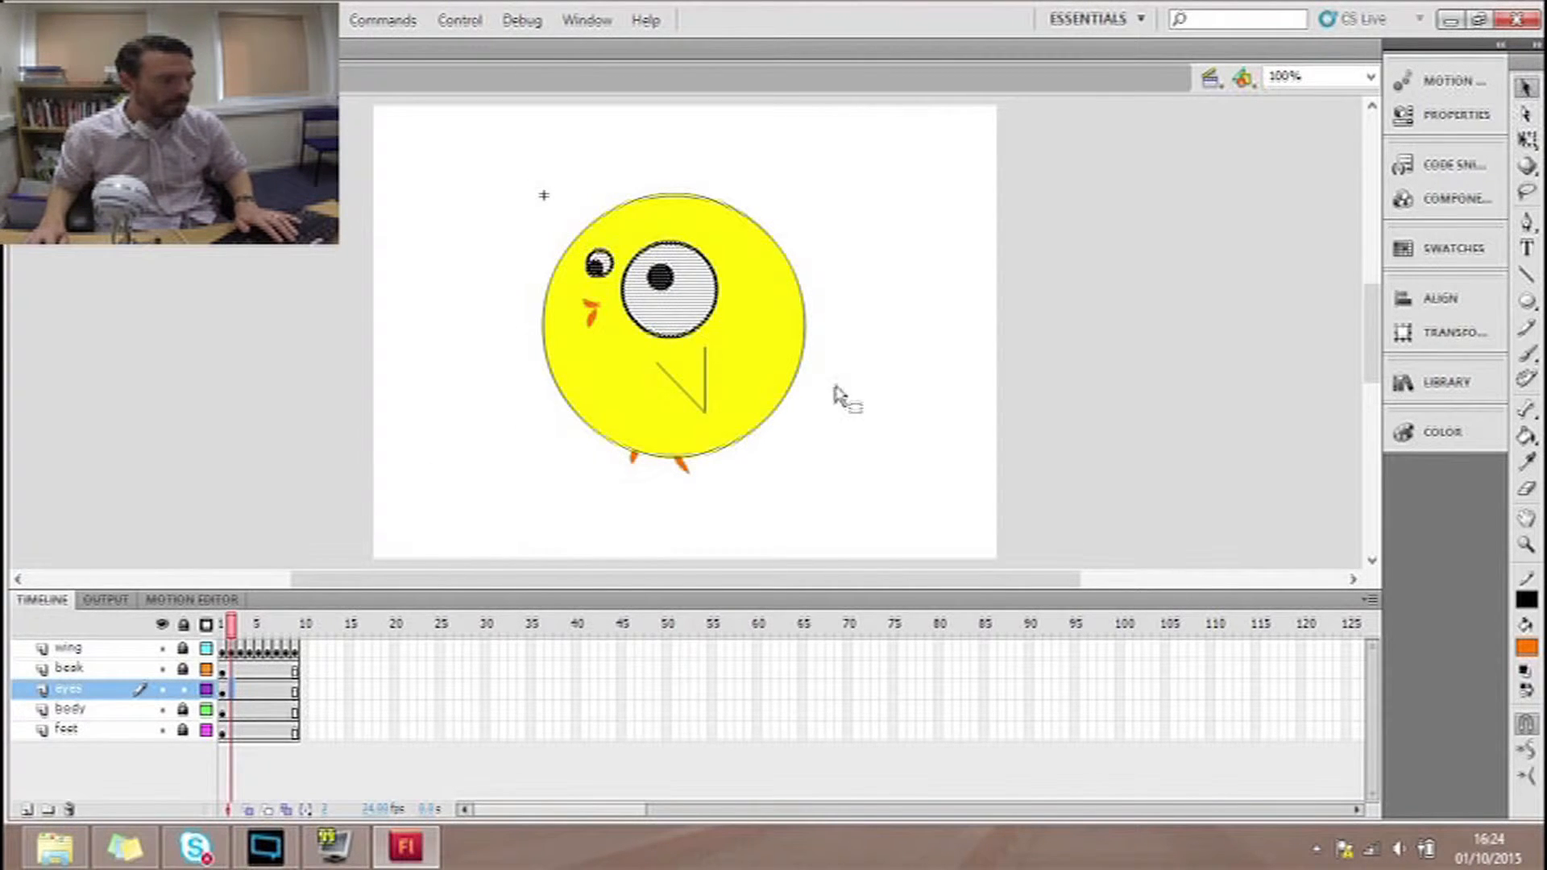
{"action": "left_click", "coordinate": [836, 392]}
{"action": "left_click", "coordinate": [242, 670]}
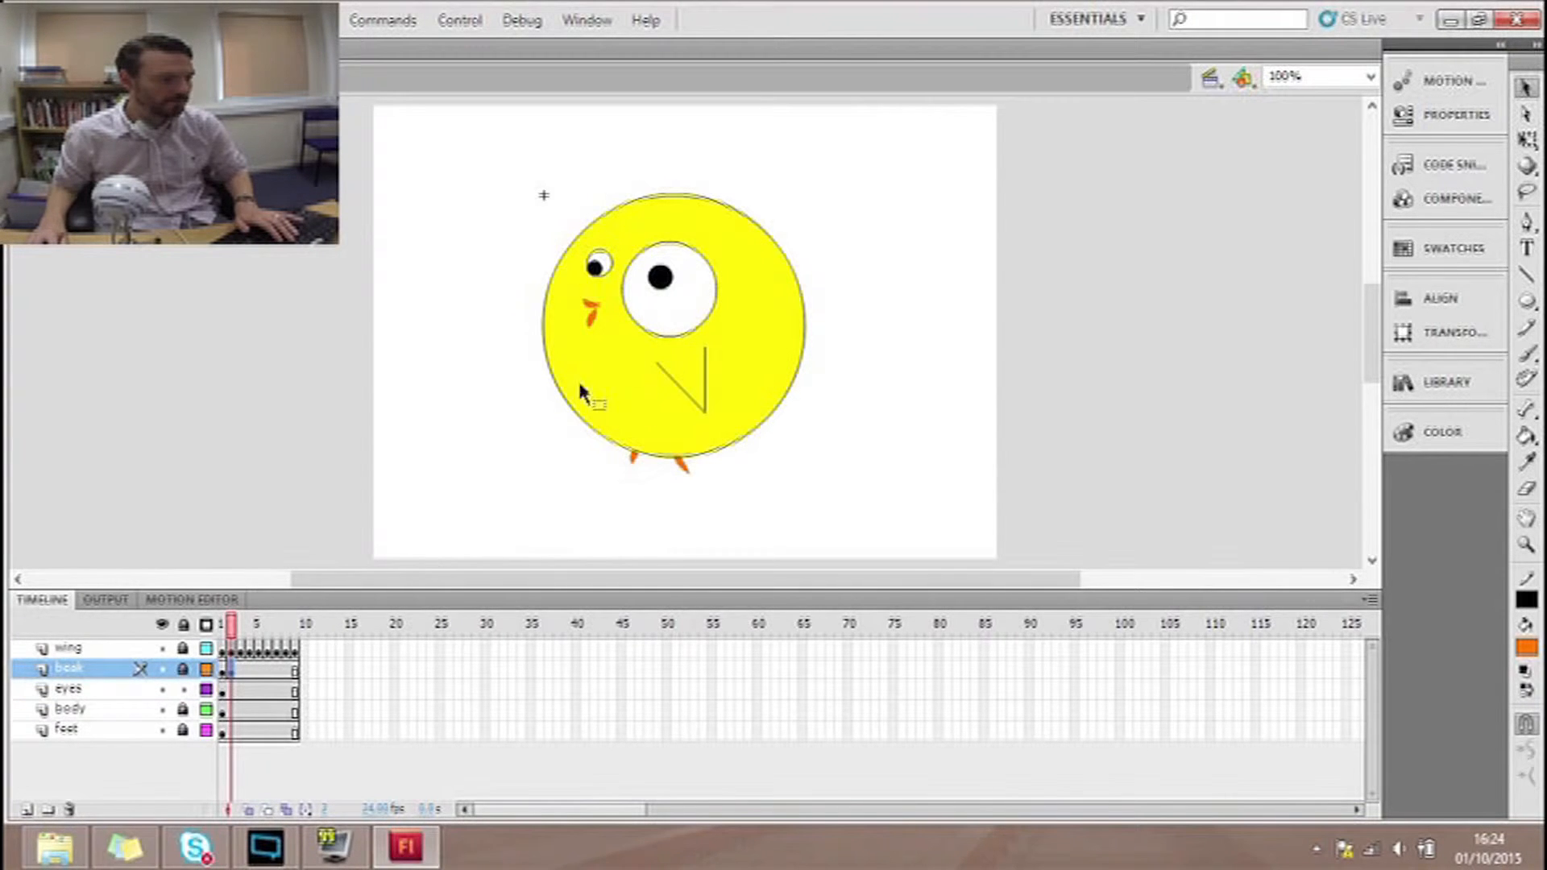
{"action": "left_click", "coordinate": [669, 291]}
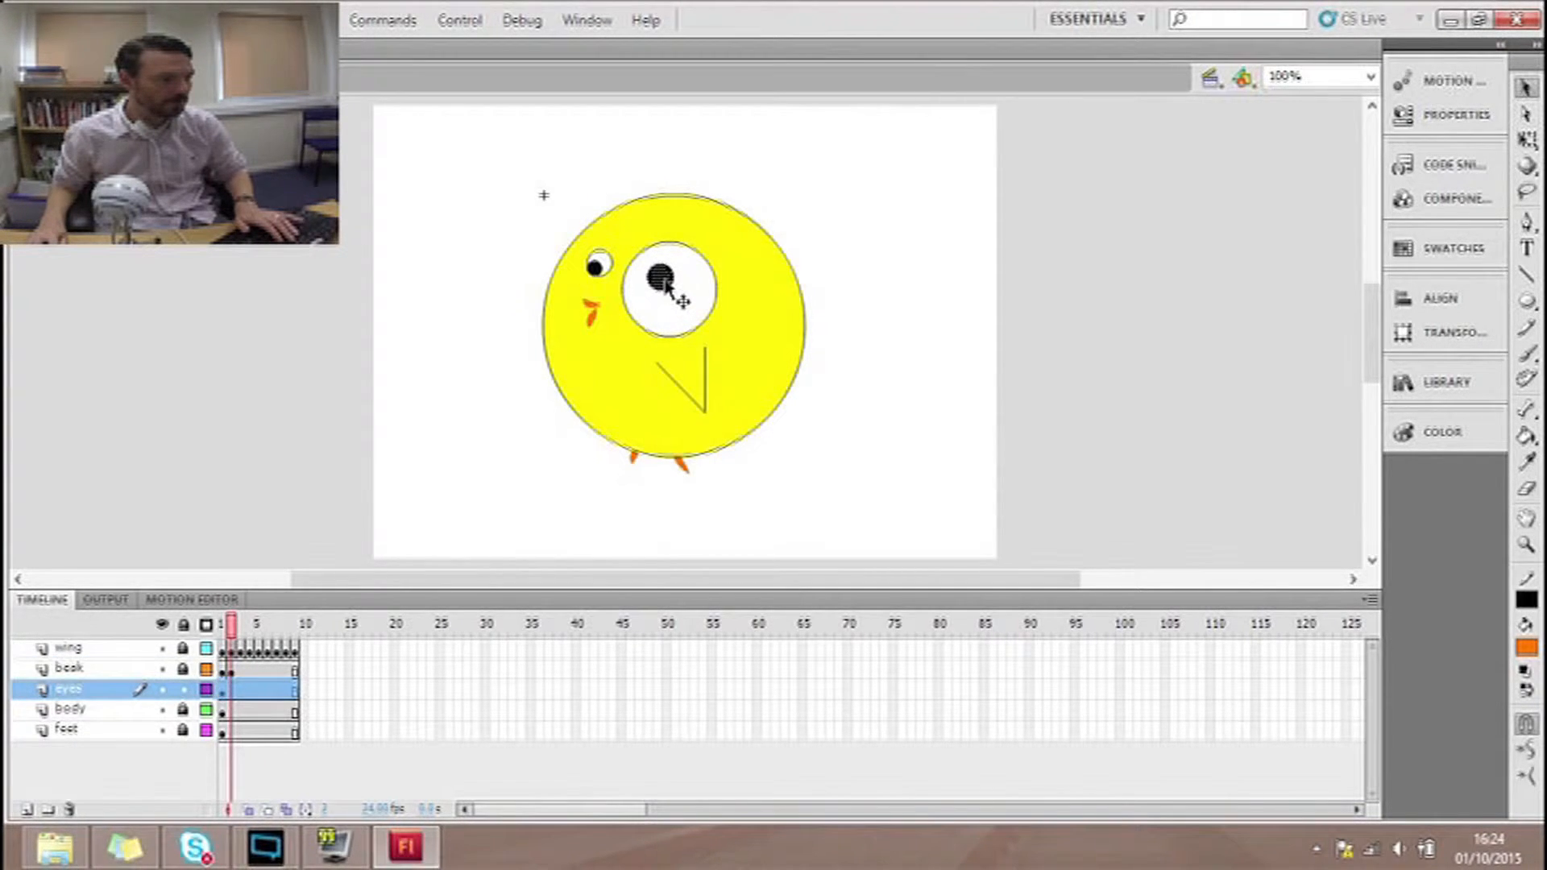
{"action": "left_click_drag", "start_coordinate": [675, 294], "coordinate": [687, 297]}
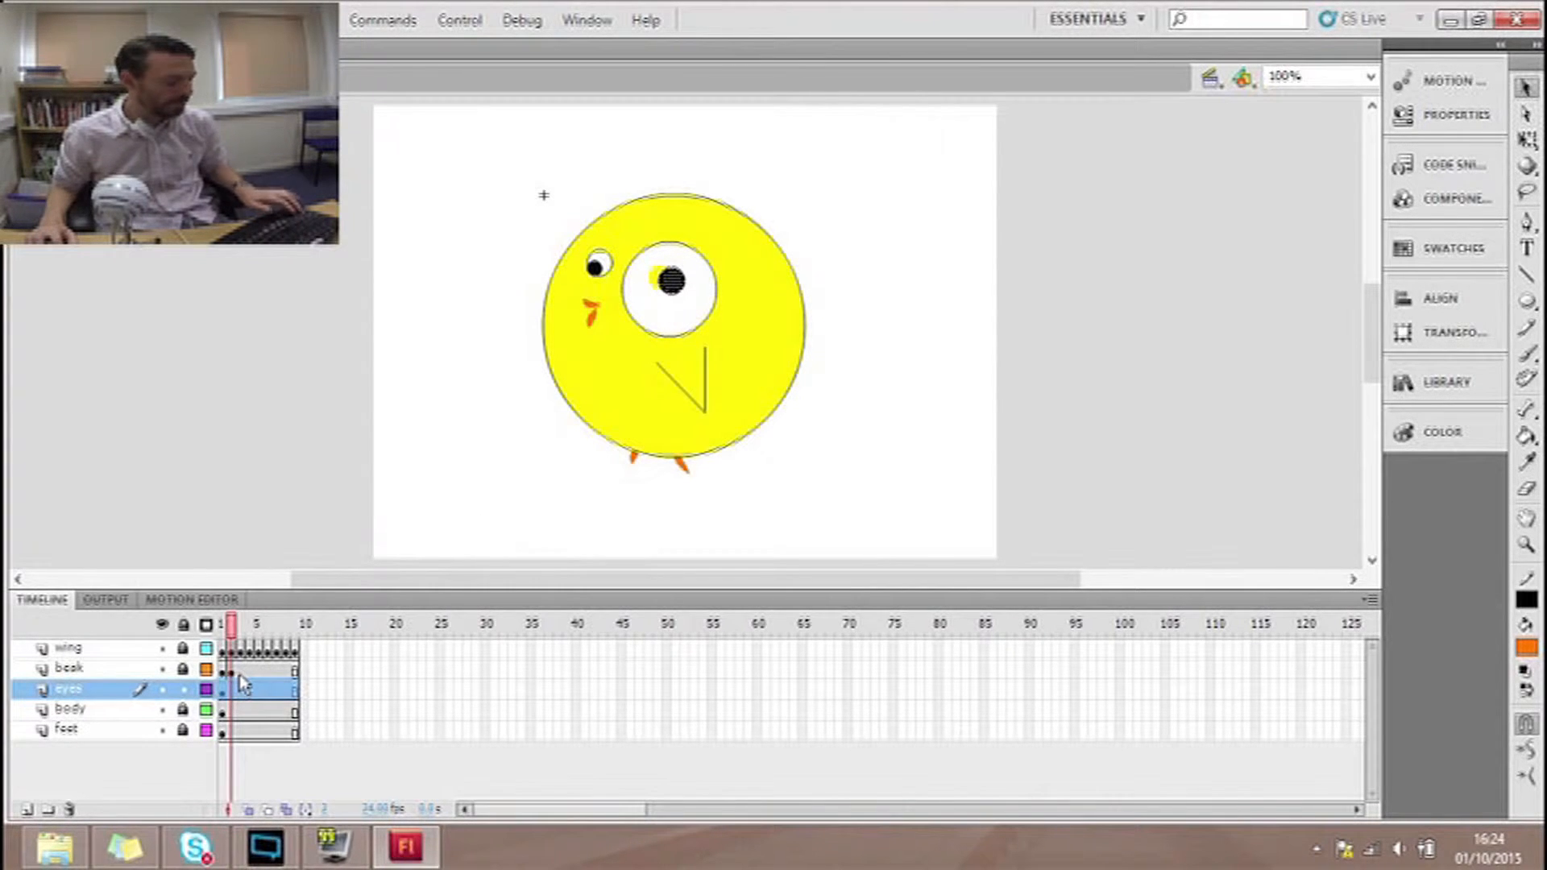
{"action": "key", "text": "ctrl+z"}
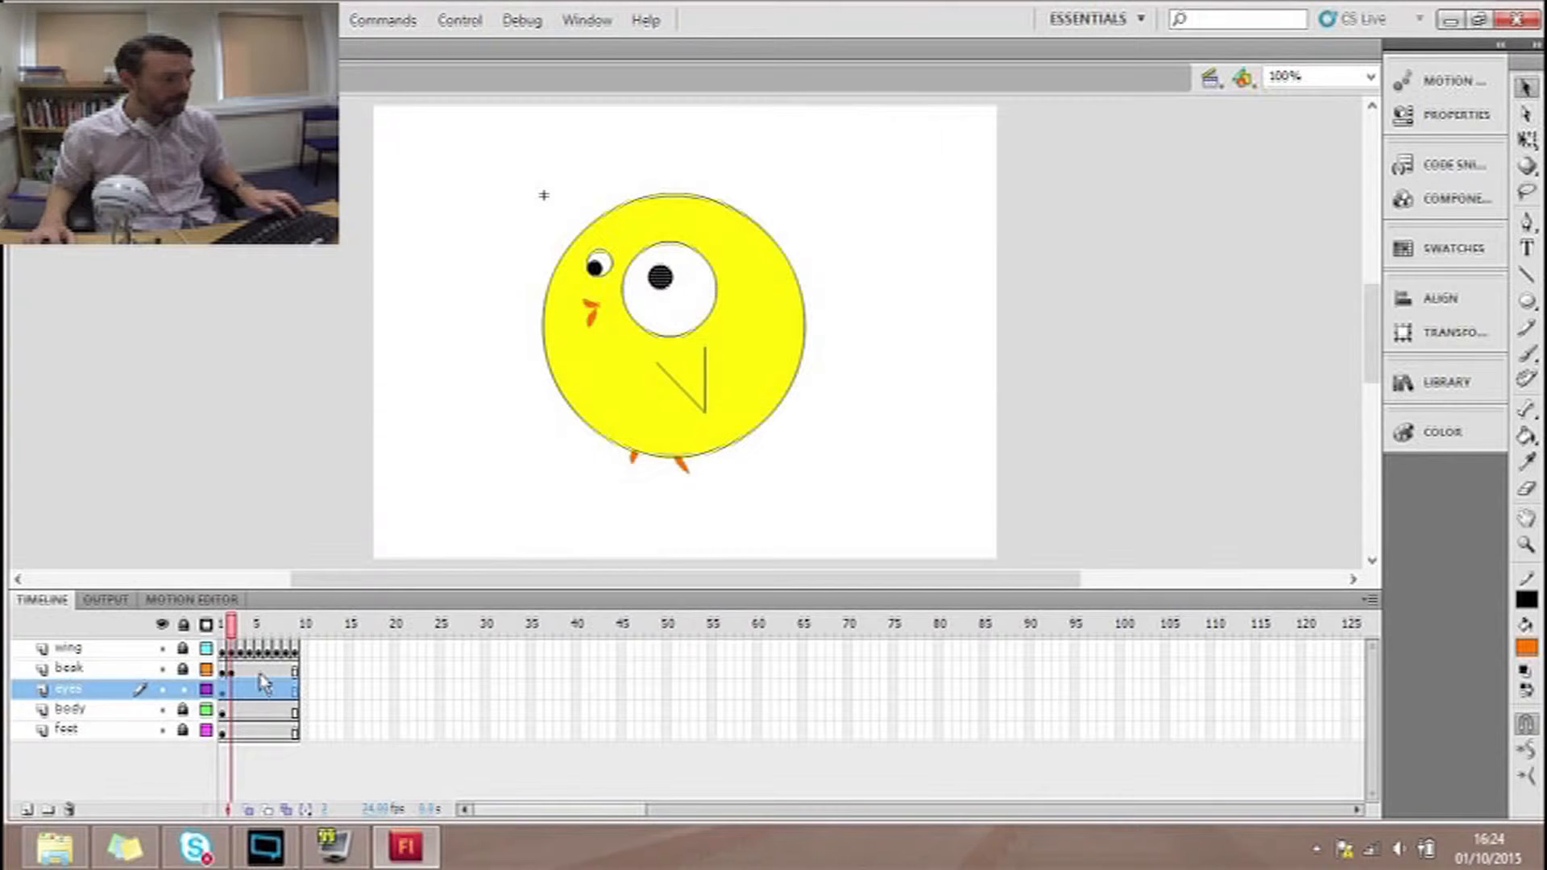
{"action": "key", "text": "ctrl+z"}
{"action": "key", "text": "ctrl+z"}
{"action": "key", "text": "ctrl+z"}
- Insert a keyframe at frame 2 of the eyes layer and move the large eye's pupil slightly right
{"action": "left_click", "coordinate": [230, 687]}
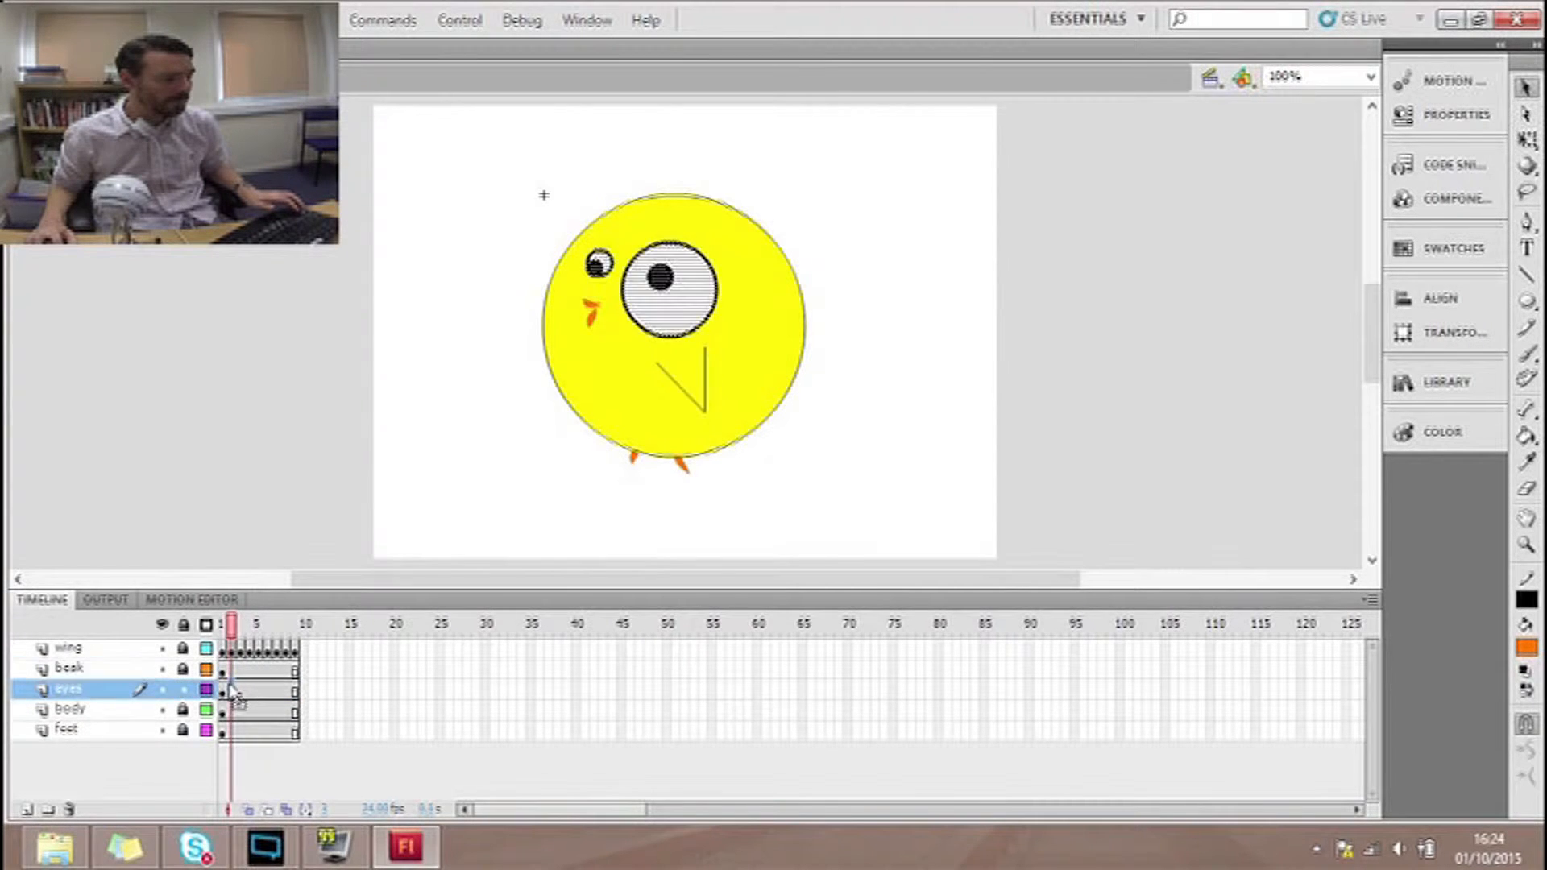
{"action": "left_click", "coordinate": [231, 672]}
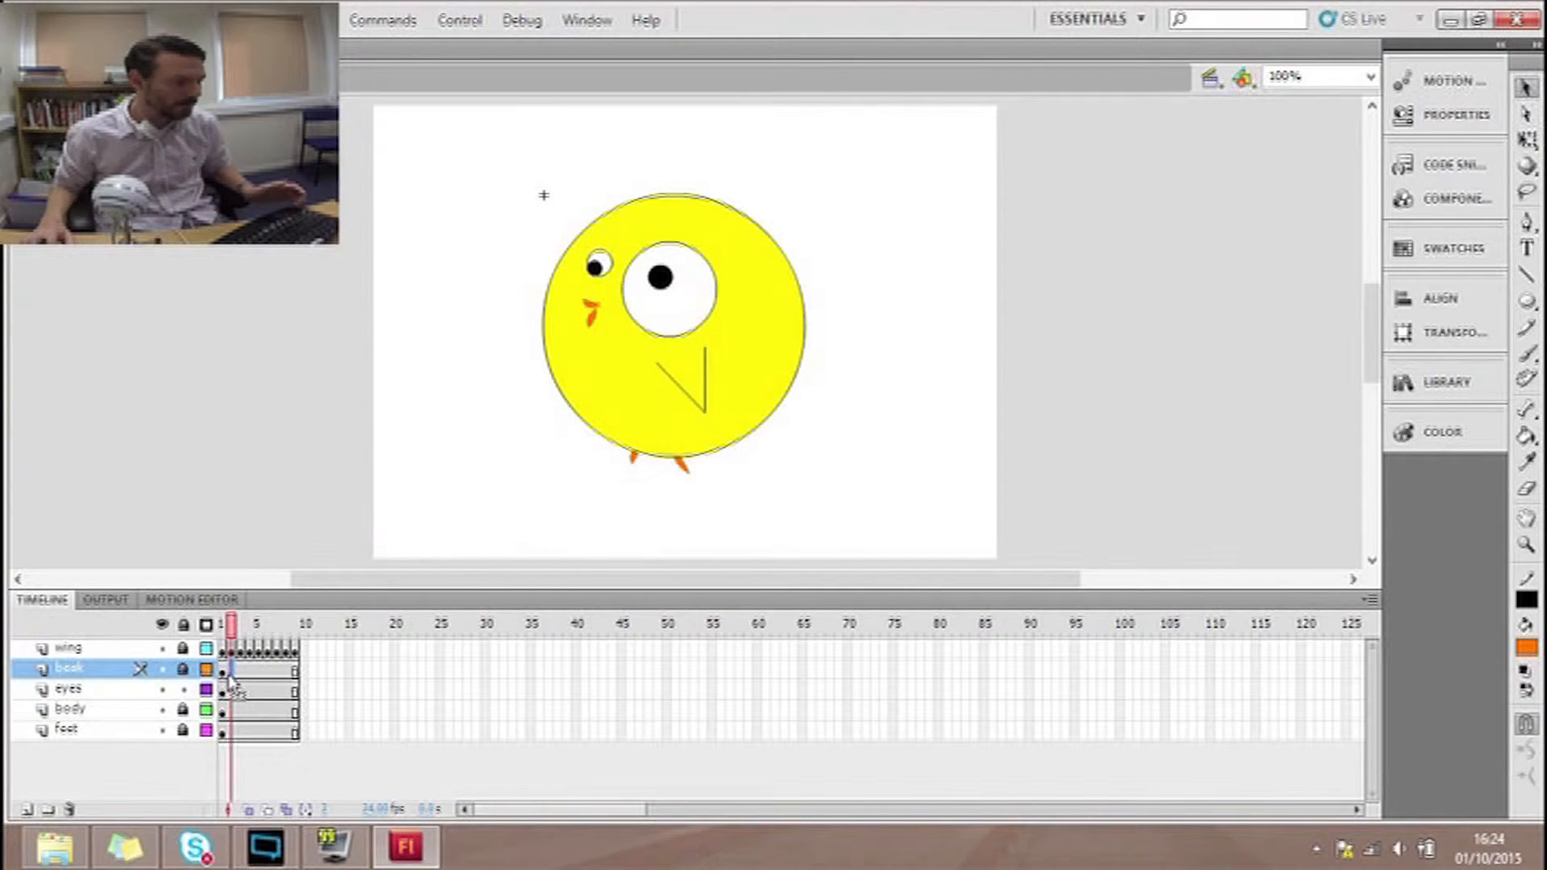
{"action": "left_click", "coordinate": [232, 692]}
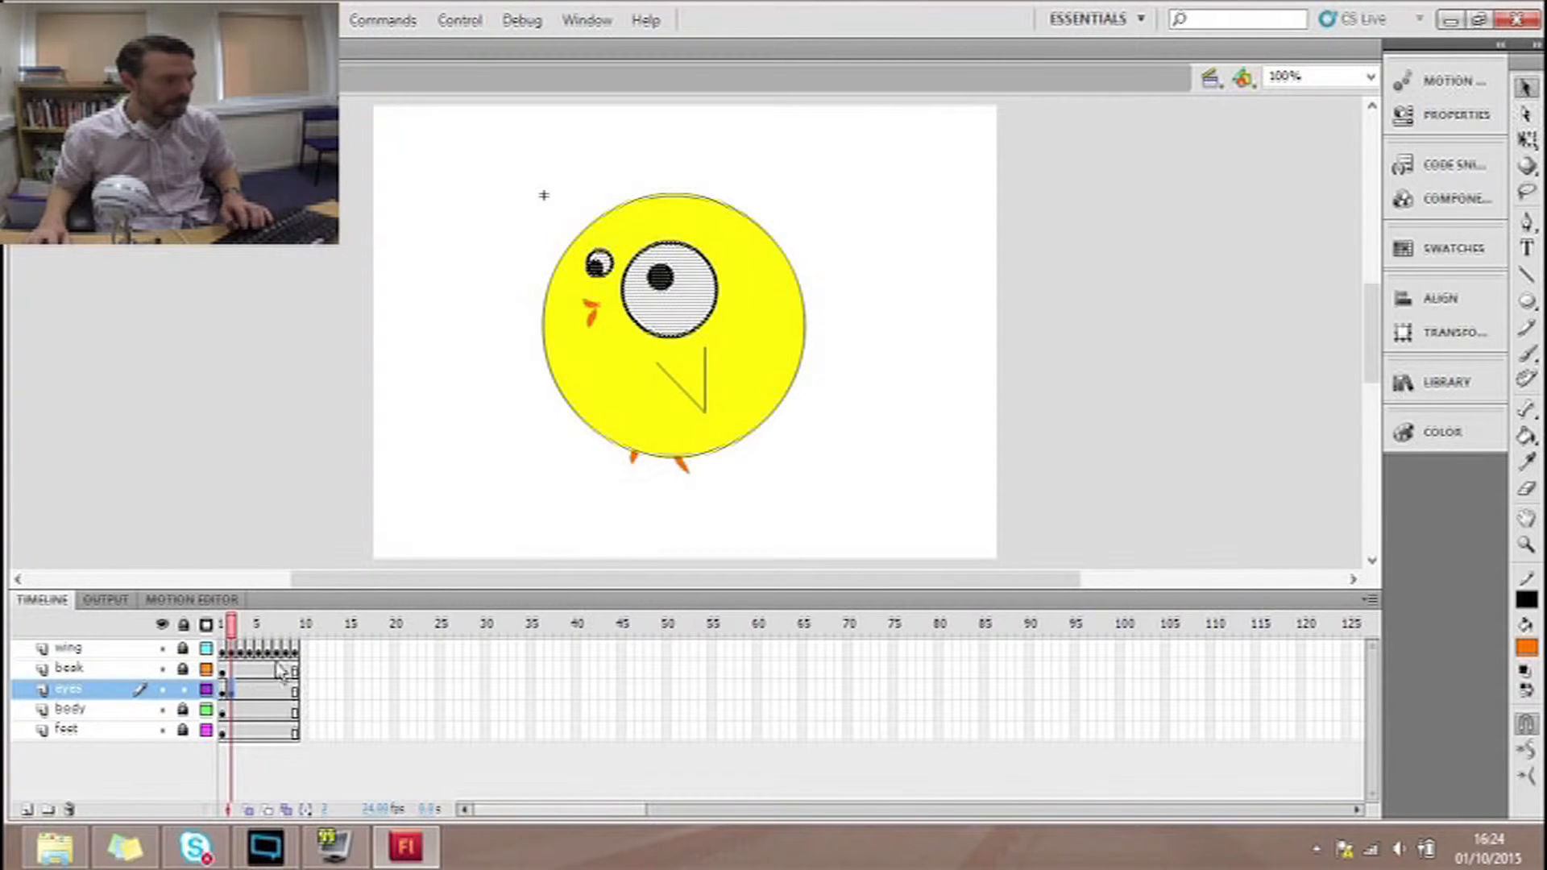
{"action": "left_click", "coordinate": [852, 339]}
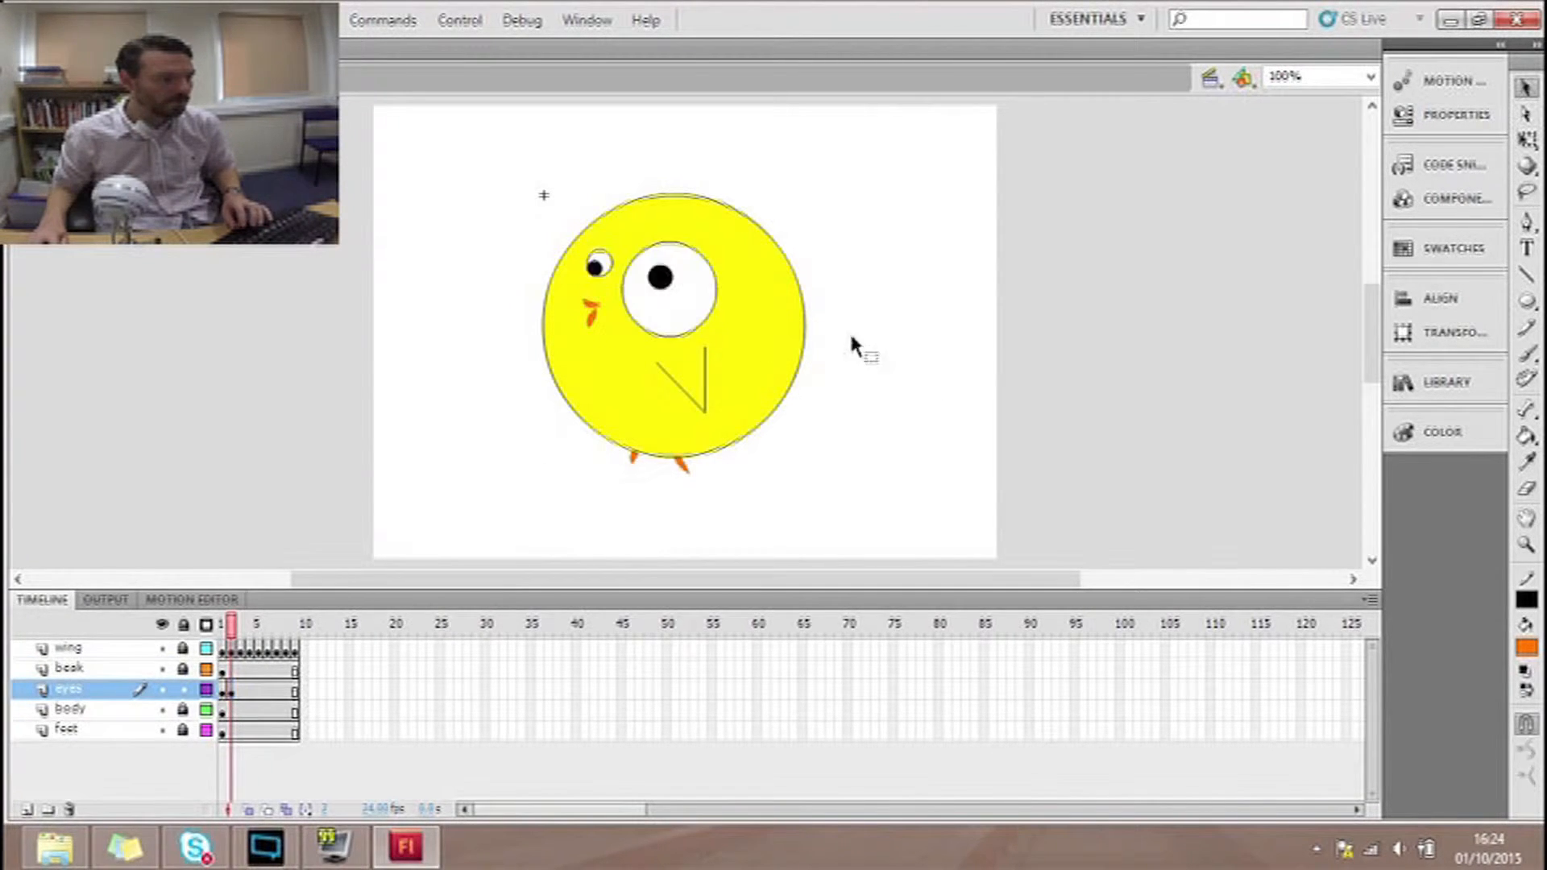
{"action": "left_click", "coordinate": [675, 290]}
{"action": "left_click_drag", "start_coordinate": [665, 288], "coordinate": [676, 290]}
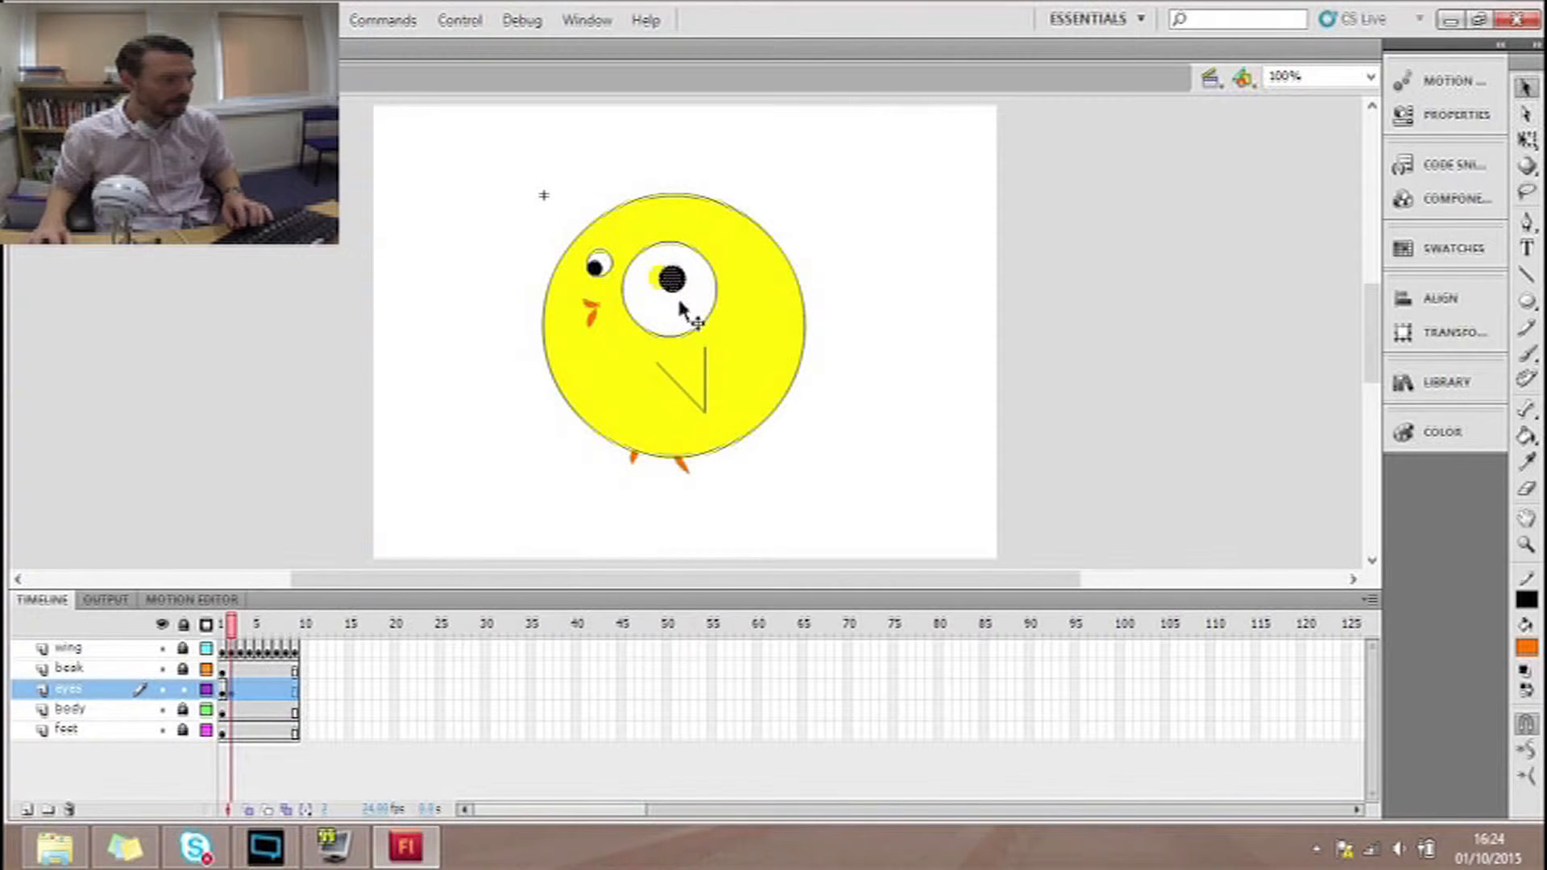
- Insert a keyframe at frame 3 of the eyes layer and shift the large pupil a little further right and down
{"action": "left_click", "coordinate": [240, 690]}
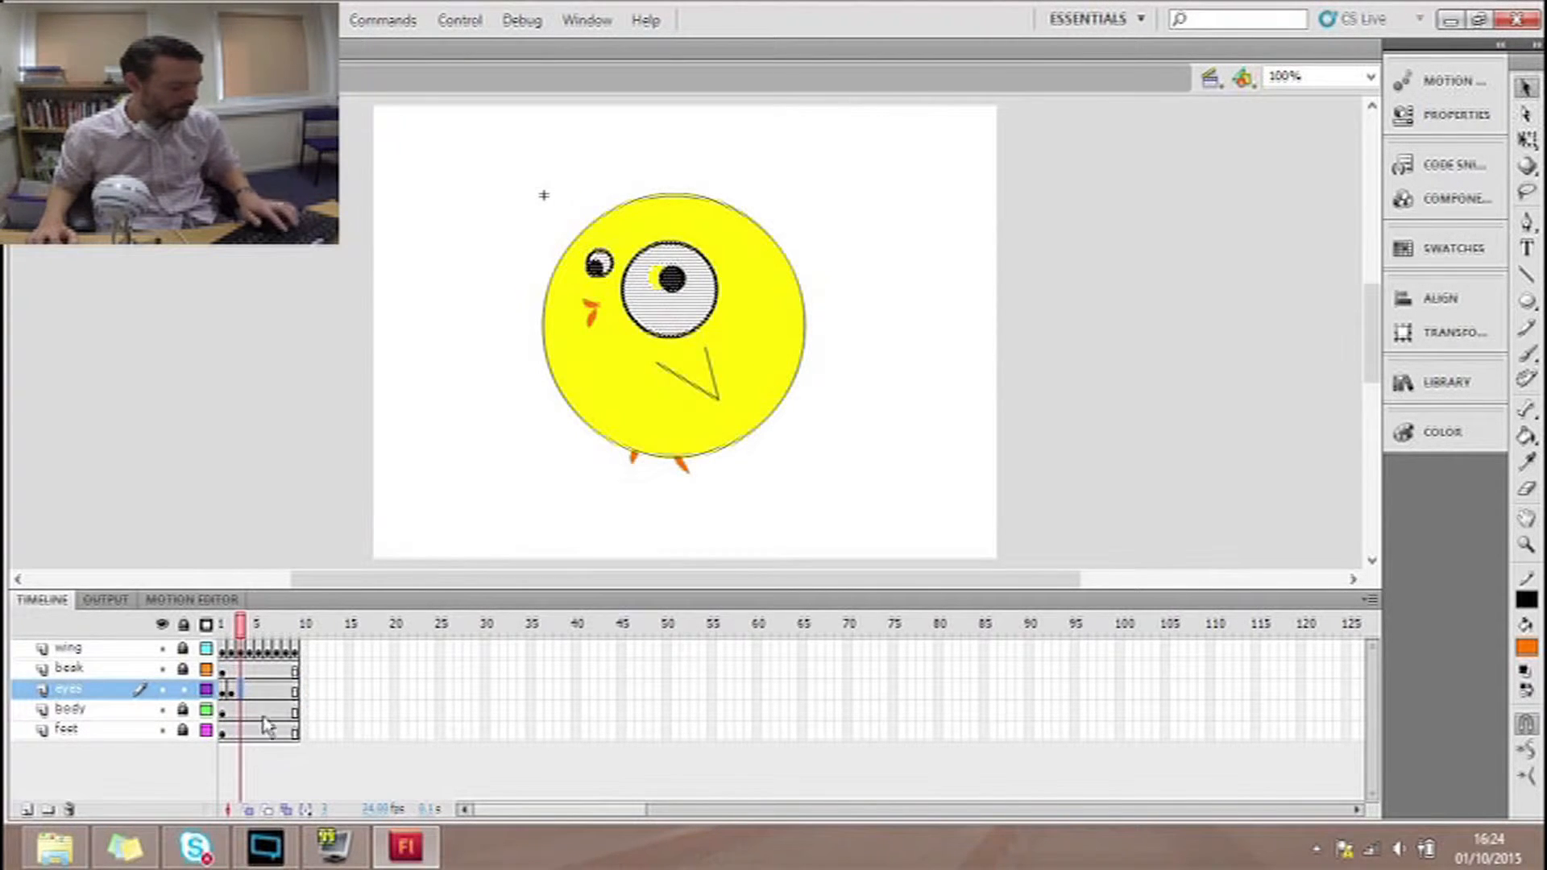
{"action": "left_click", "coordinate": [926, 328]}
{"action": "left_click", "coordinate": [677, 288]}
{"action": "left_click_drag", "start_coordinate": [674, 286], "coordinate": [685, 291]}
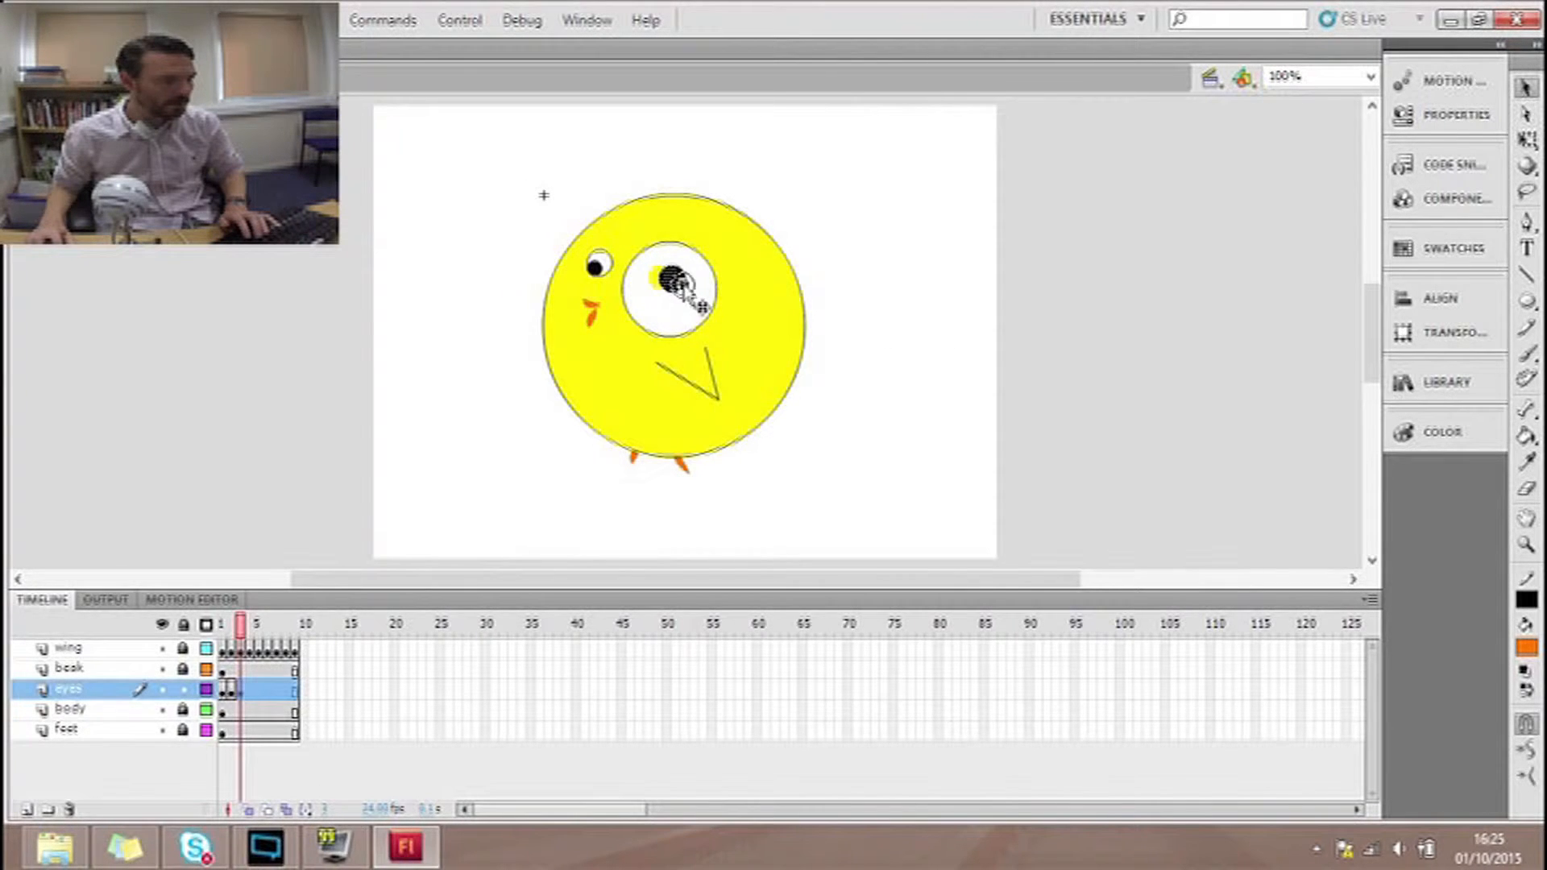
{"action": "left_click", "coordinate": [815, 370]}
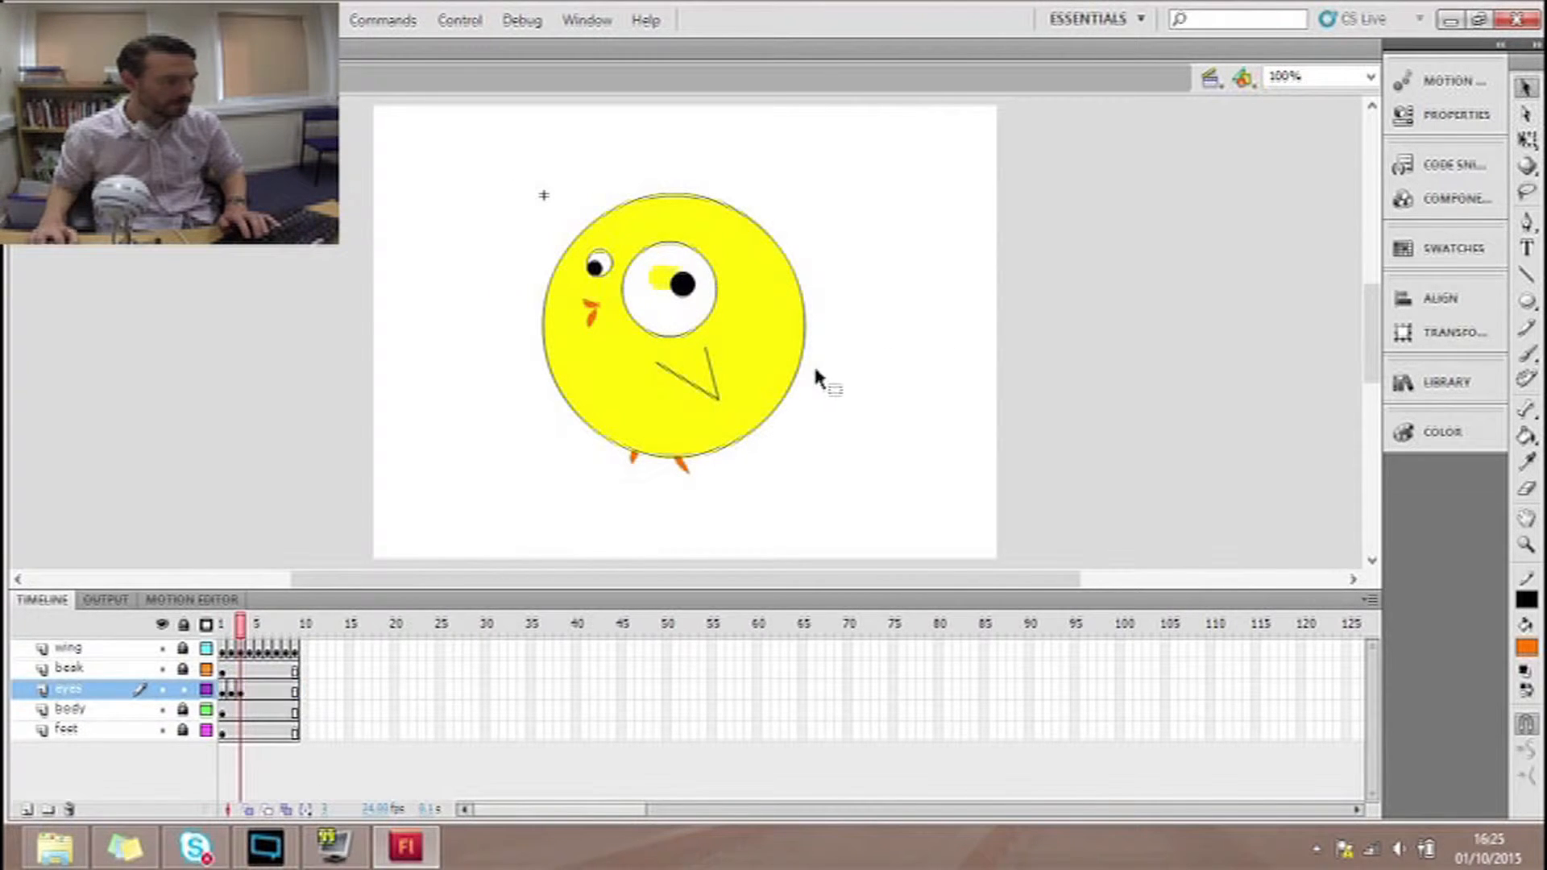
- Add a keyframe at frame 4 of the eyes layer and move the large pupil slightly lower and right
{"action": "left_click", "coordinate": [250, 684]}
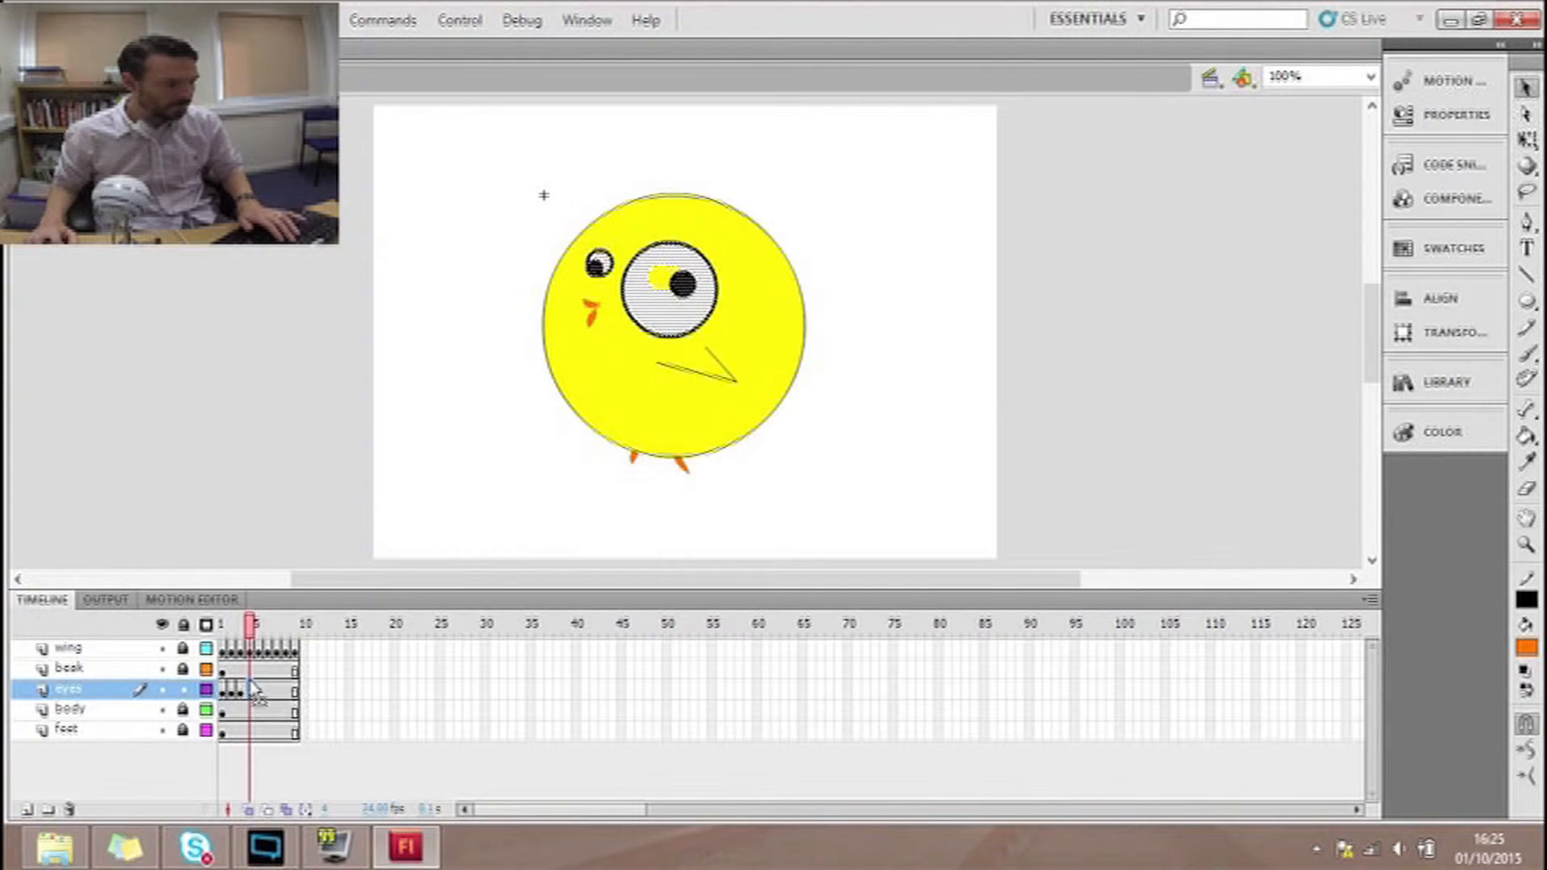
{"action": "left_click", "coordinate": [787, 324]}
{"action": "left_click", "coordinate": [685, 290]}
{"action": "left_click_drag", "start_coordinate": [686, 297], "coordinate": [689, 299]}
{"action": "left_click", "coordinate": [780, 354]}
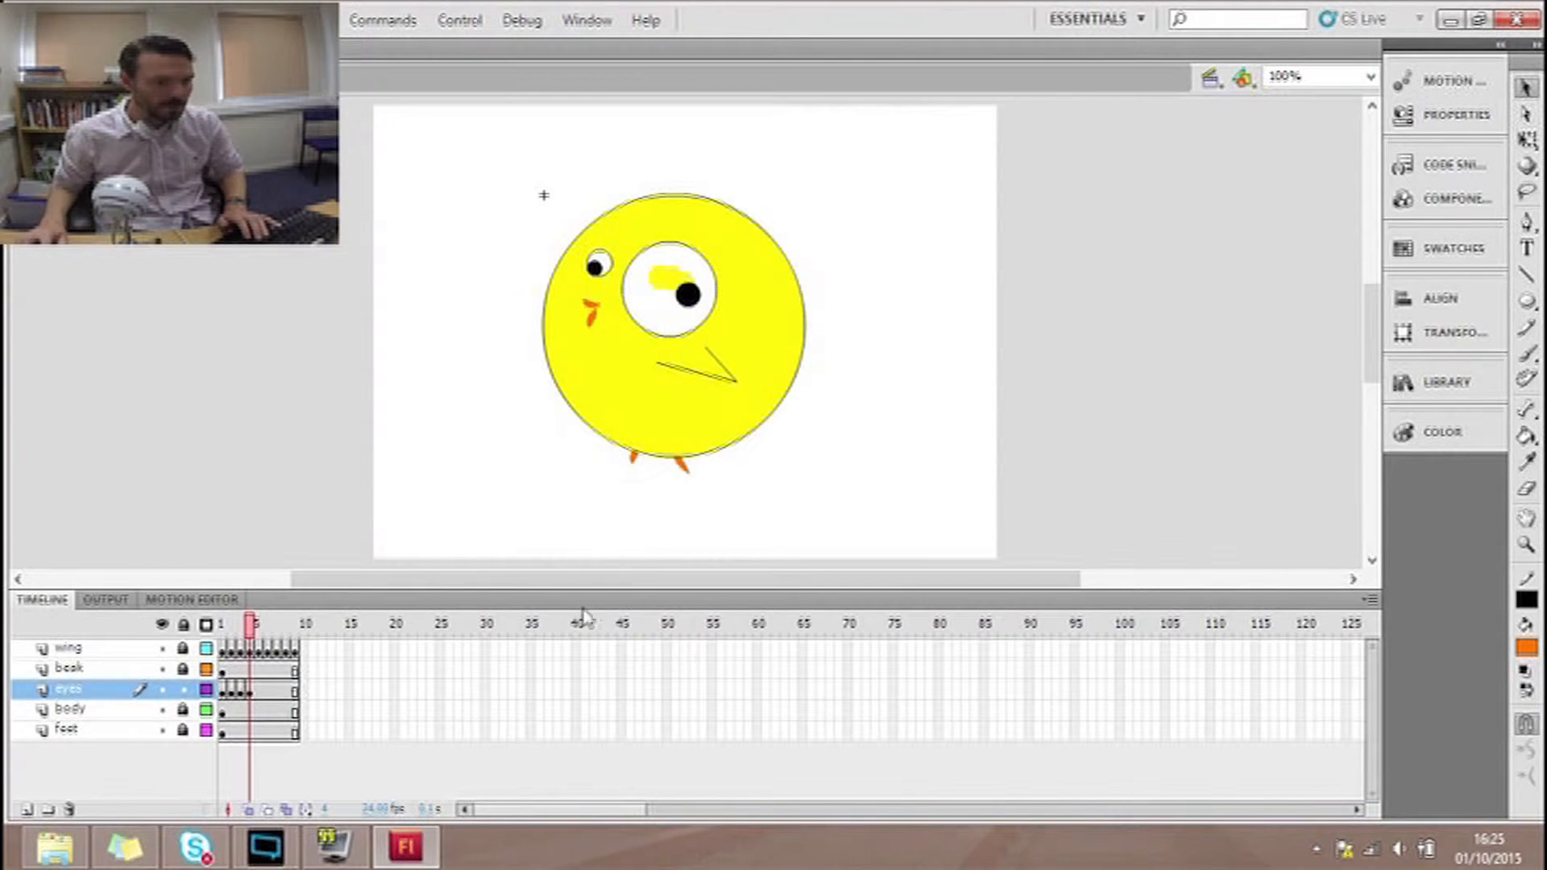
- Fill the yellow gaps left by the large pupil with white (#FFFFFF) in frames 2 to 4, and check the eye movement
{"action": "left_click", "coordinate": [1527, 647]}
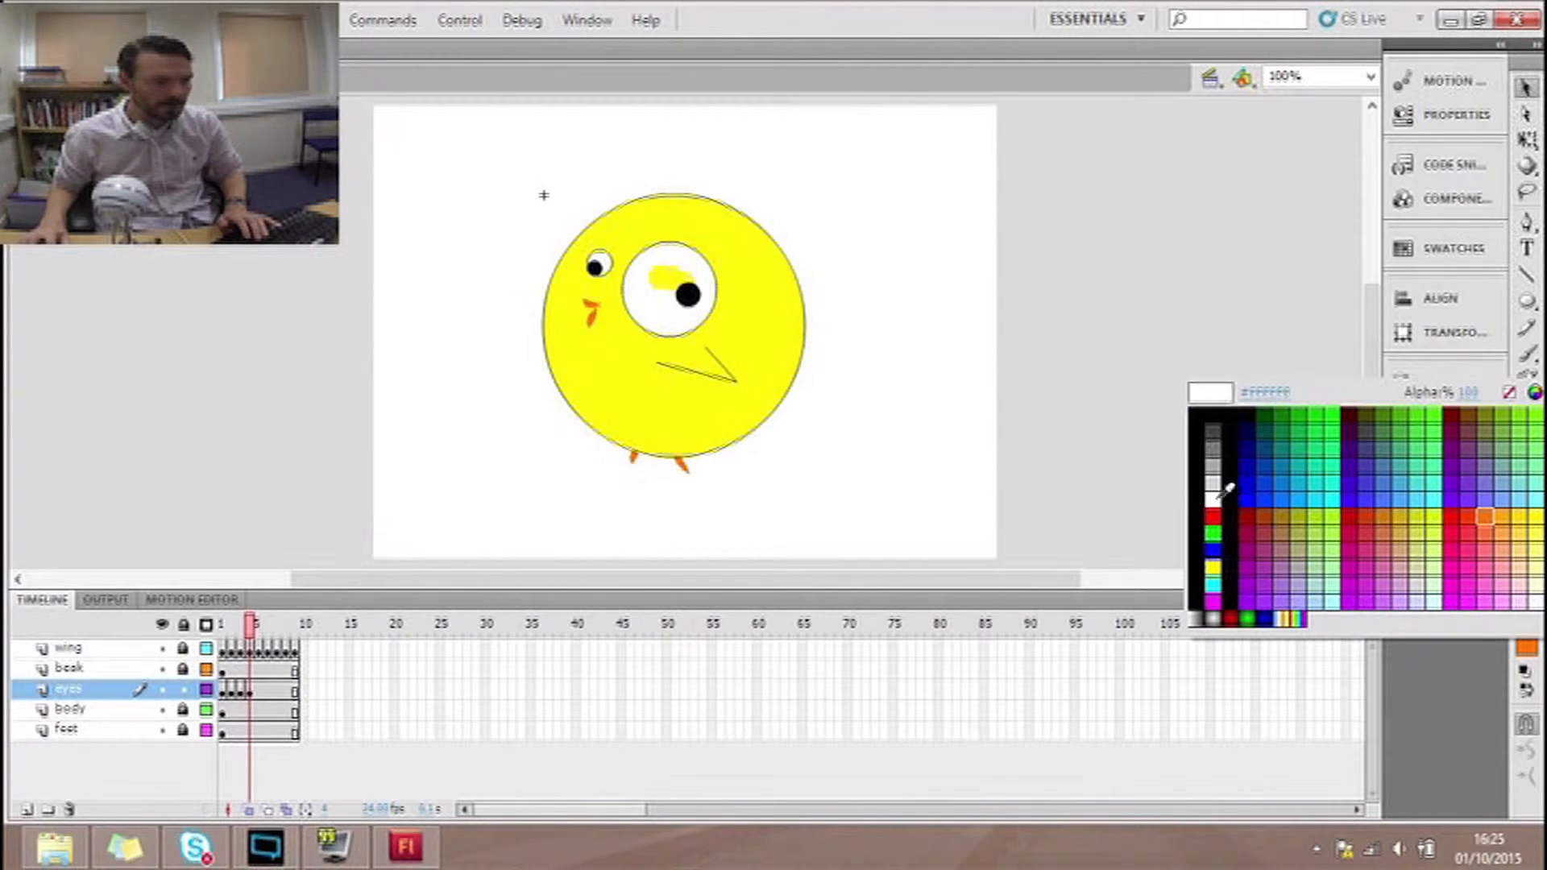
{"action": "left_click", "coordinate": [1220, 497]}
{"action": "left_click", "coordinate": [1525, 437]}
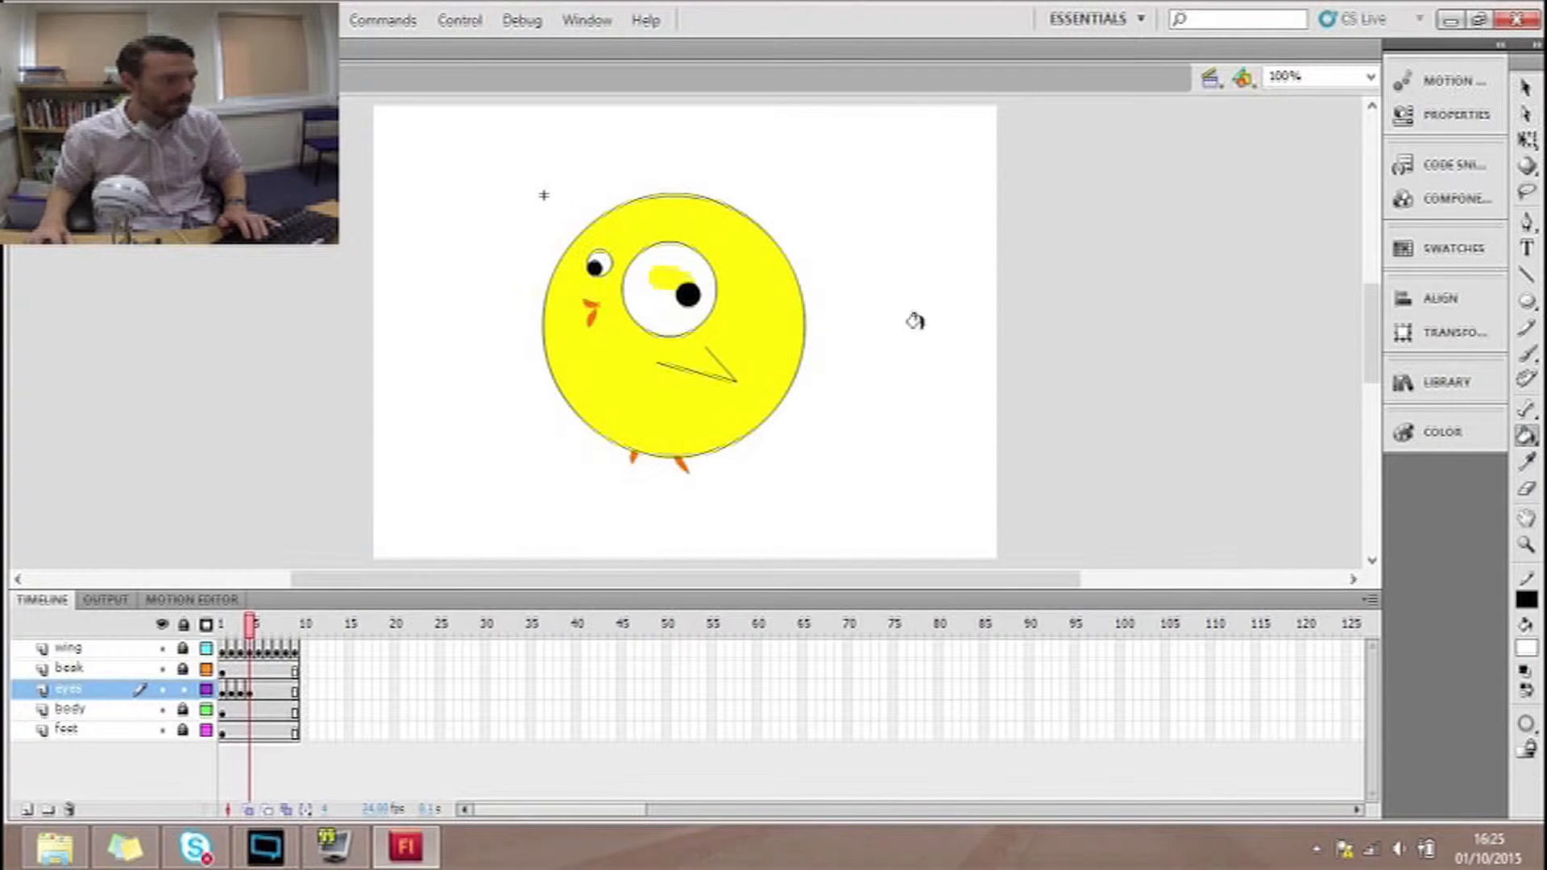
{"action": "left_click", "coordinate": [675, 276]}
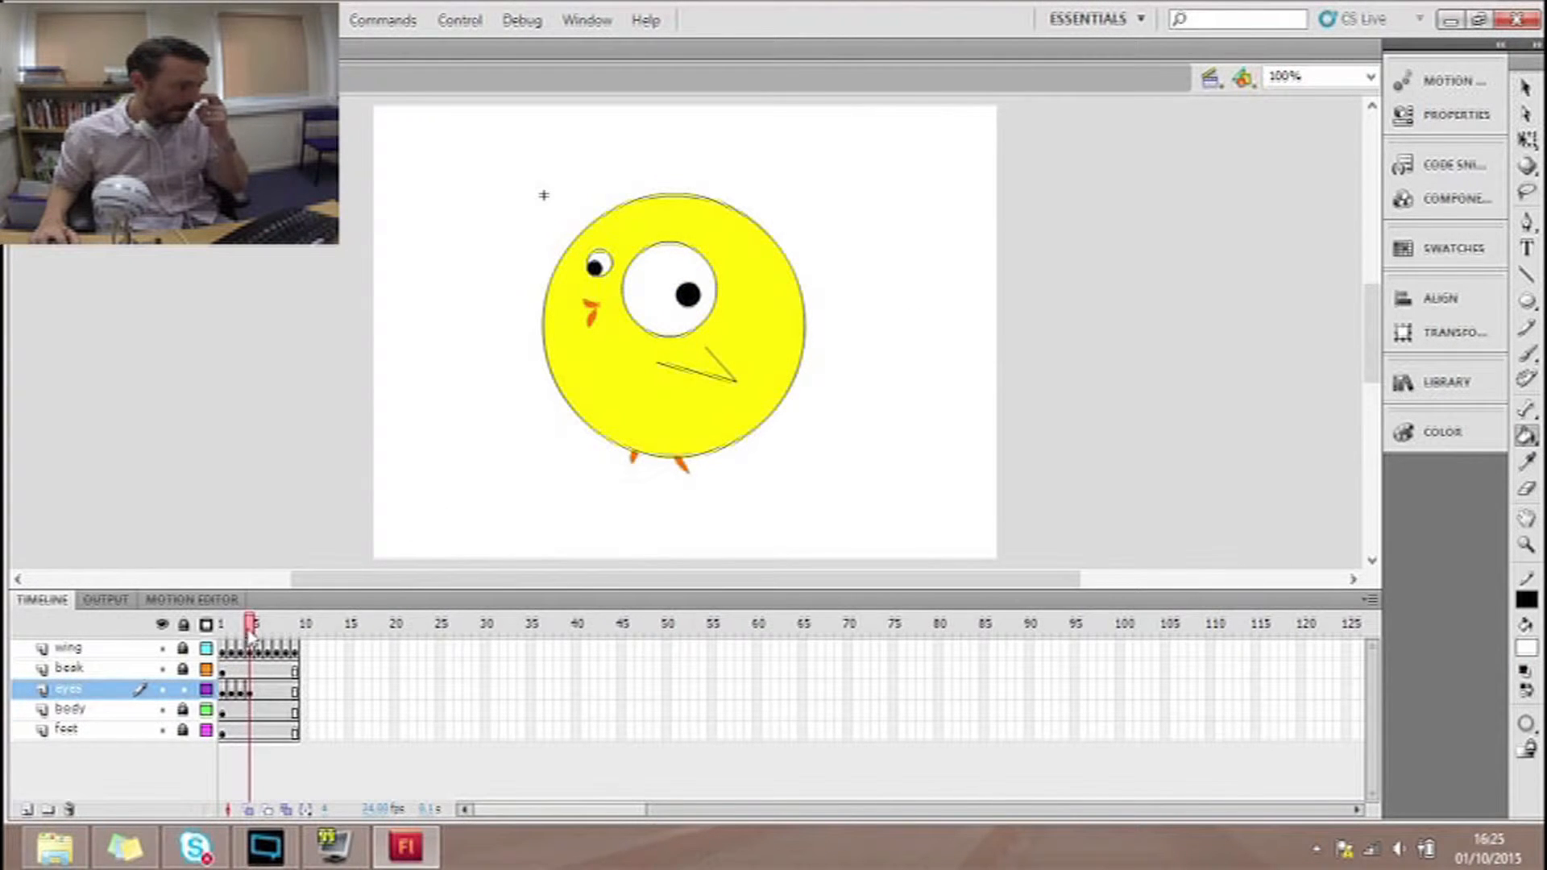
{"action": "left_click_drag", "start_coordinate": [251, 637], "coordinate": [240, 633]}
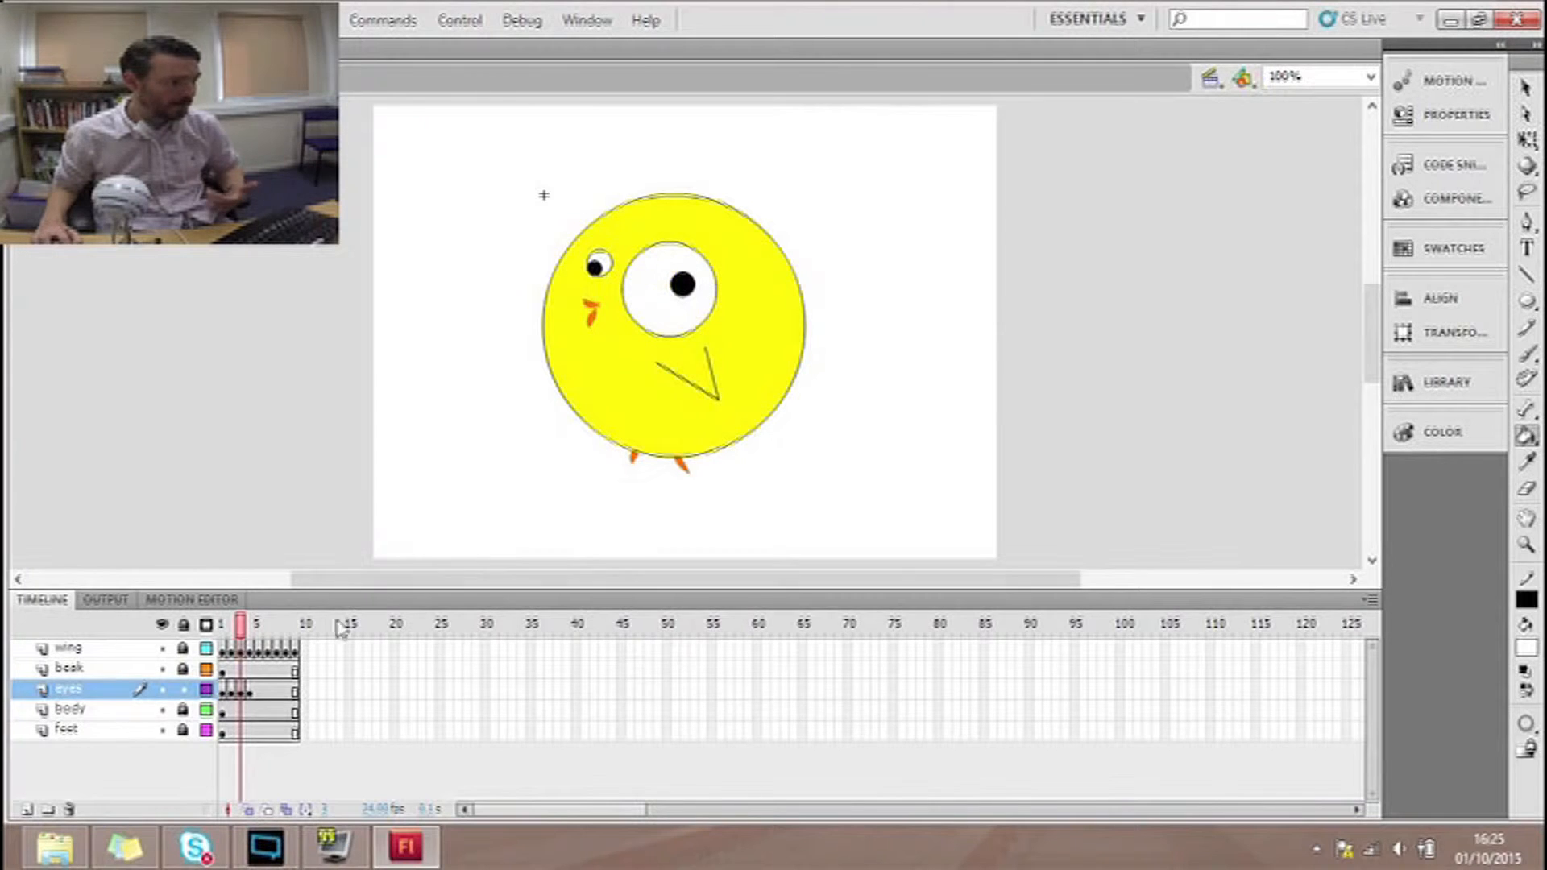
{"action": "left_click", "coordinate": [232, 628]}
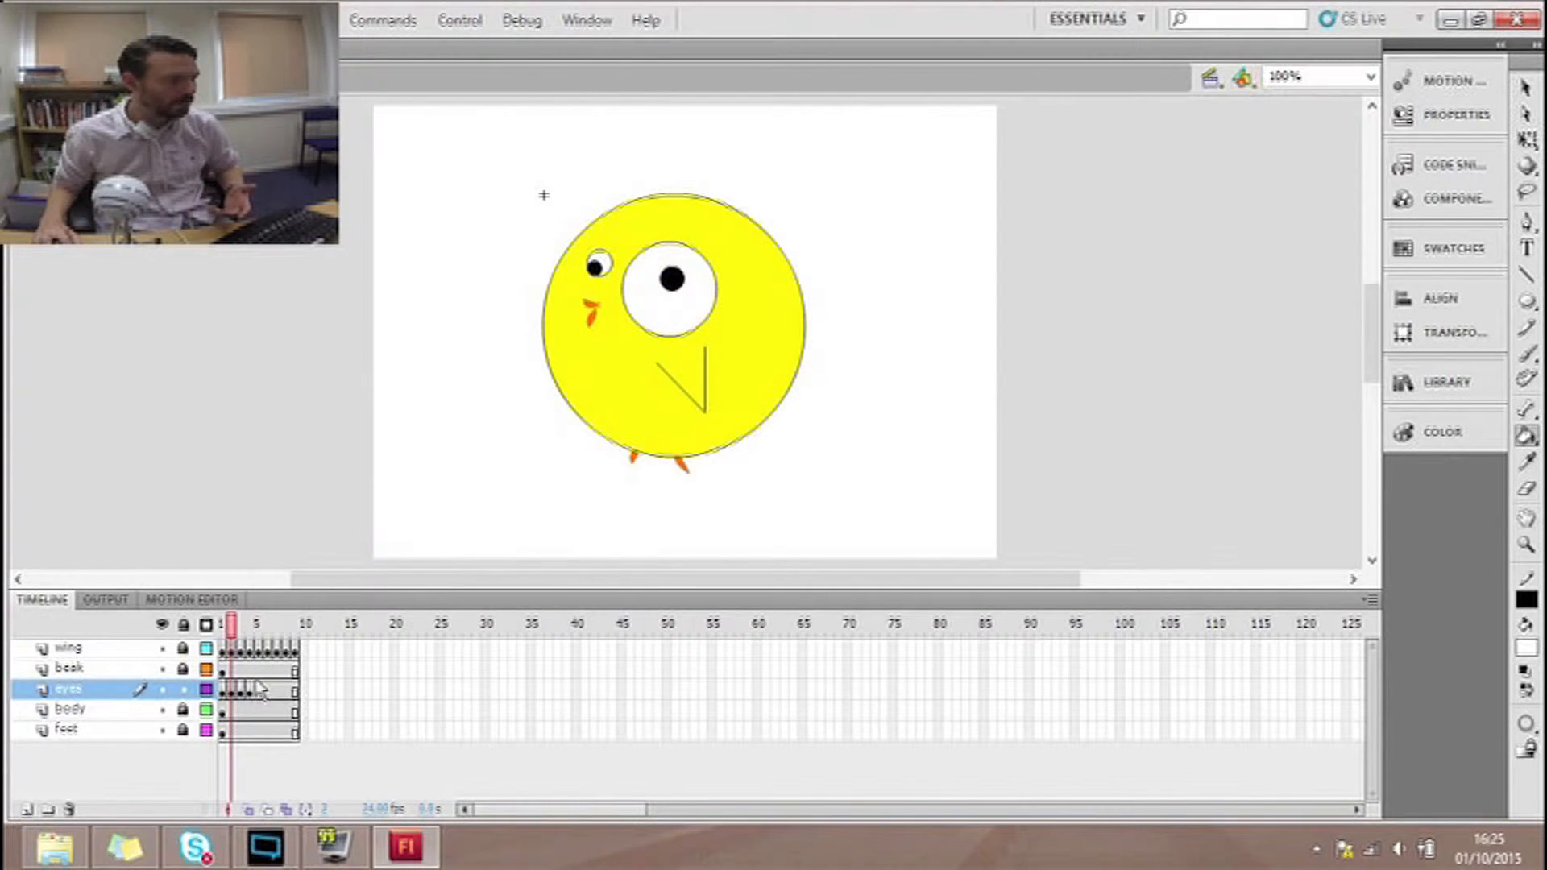
{"action": "left_click", "coordinate": [213, 626]}
{"action": "left_click", "coordinate": [255, 628]}
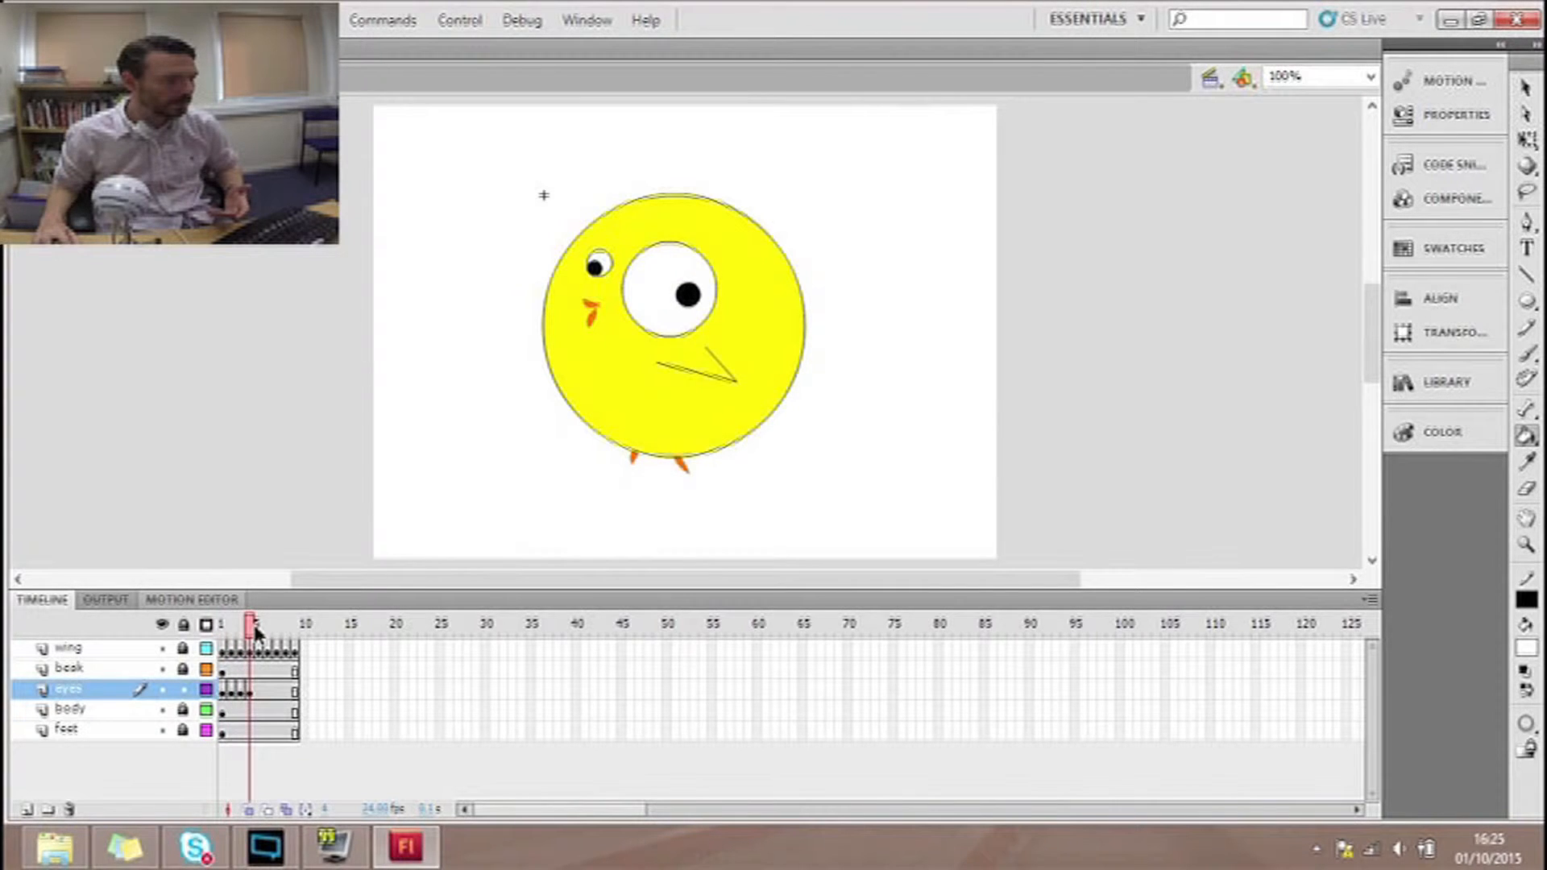
{"action": "left_click_drag", "start_coordinate": [255, 630], "coordinate": [222, 630]}
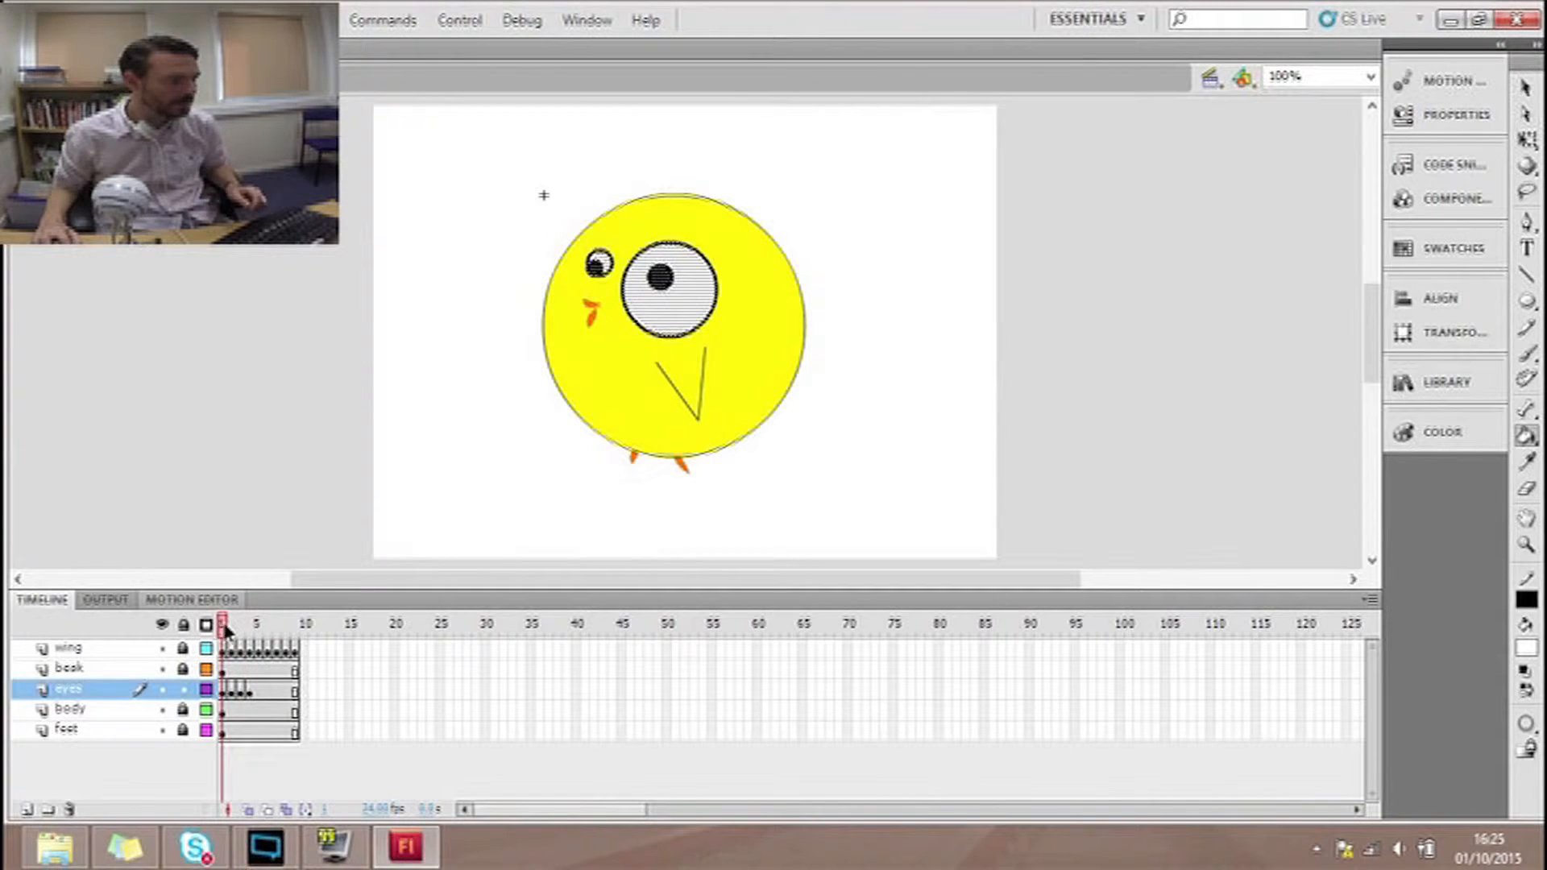
- Remove frames 5 to 9 from the eyes layer
{"action": "left_click", "coordinate": [295, 690]}
{"action": "right_click", "coordinate": [295, 690]}
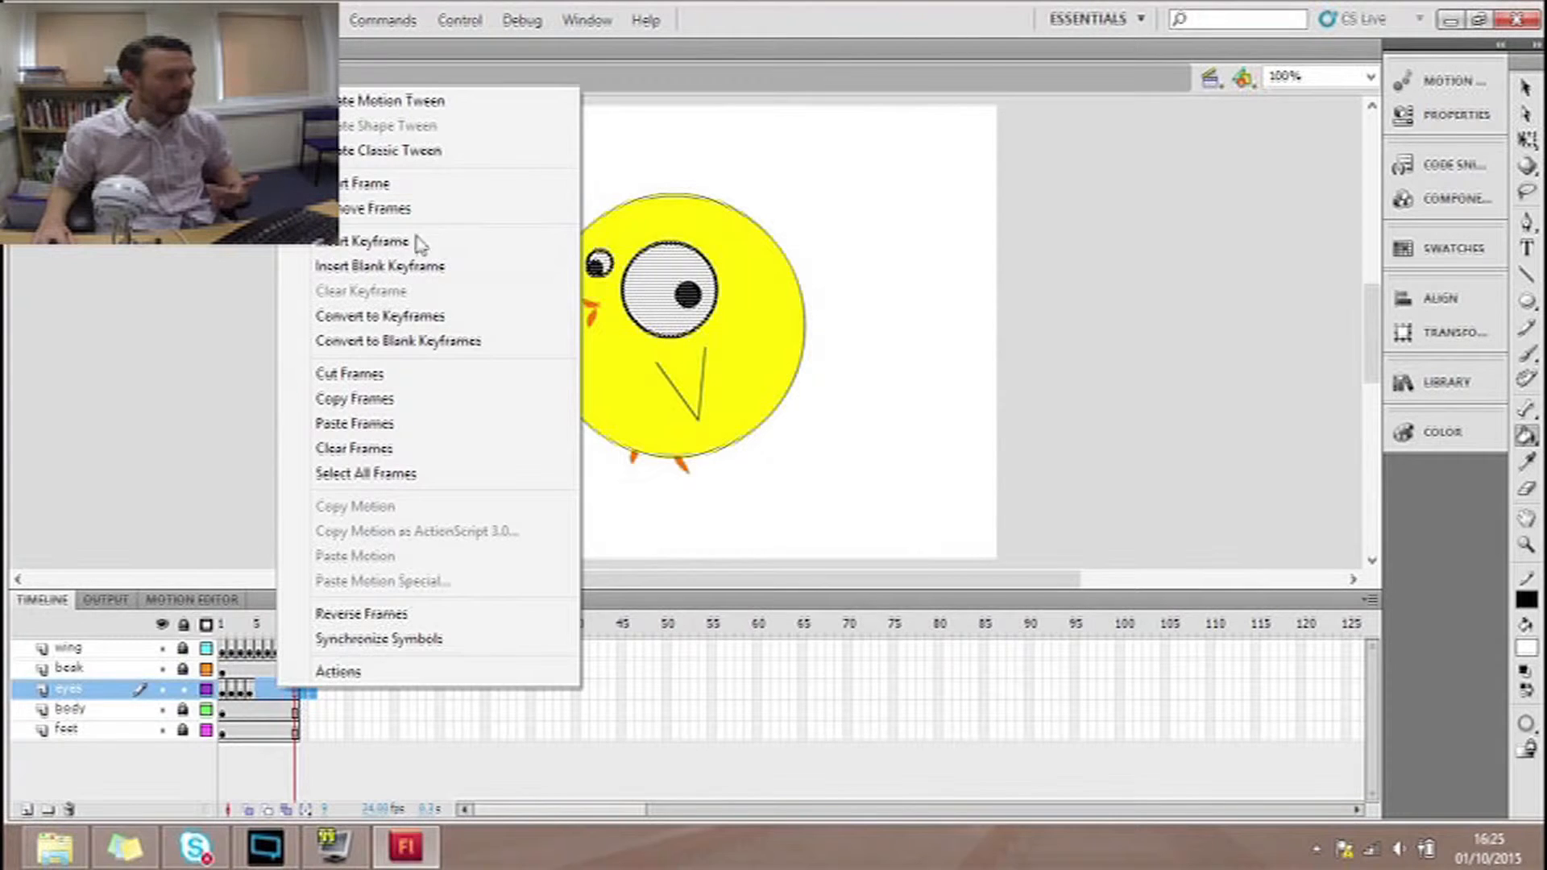
{"action": "left_click", "coordinate": [374, 208]}
- Copy frames 1 to 4 of the eyes layer and paste them starting at frame 5
{"action": "left_click", "coordinate": [249, 695]}
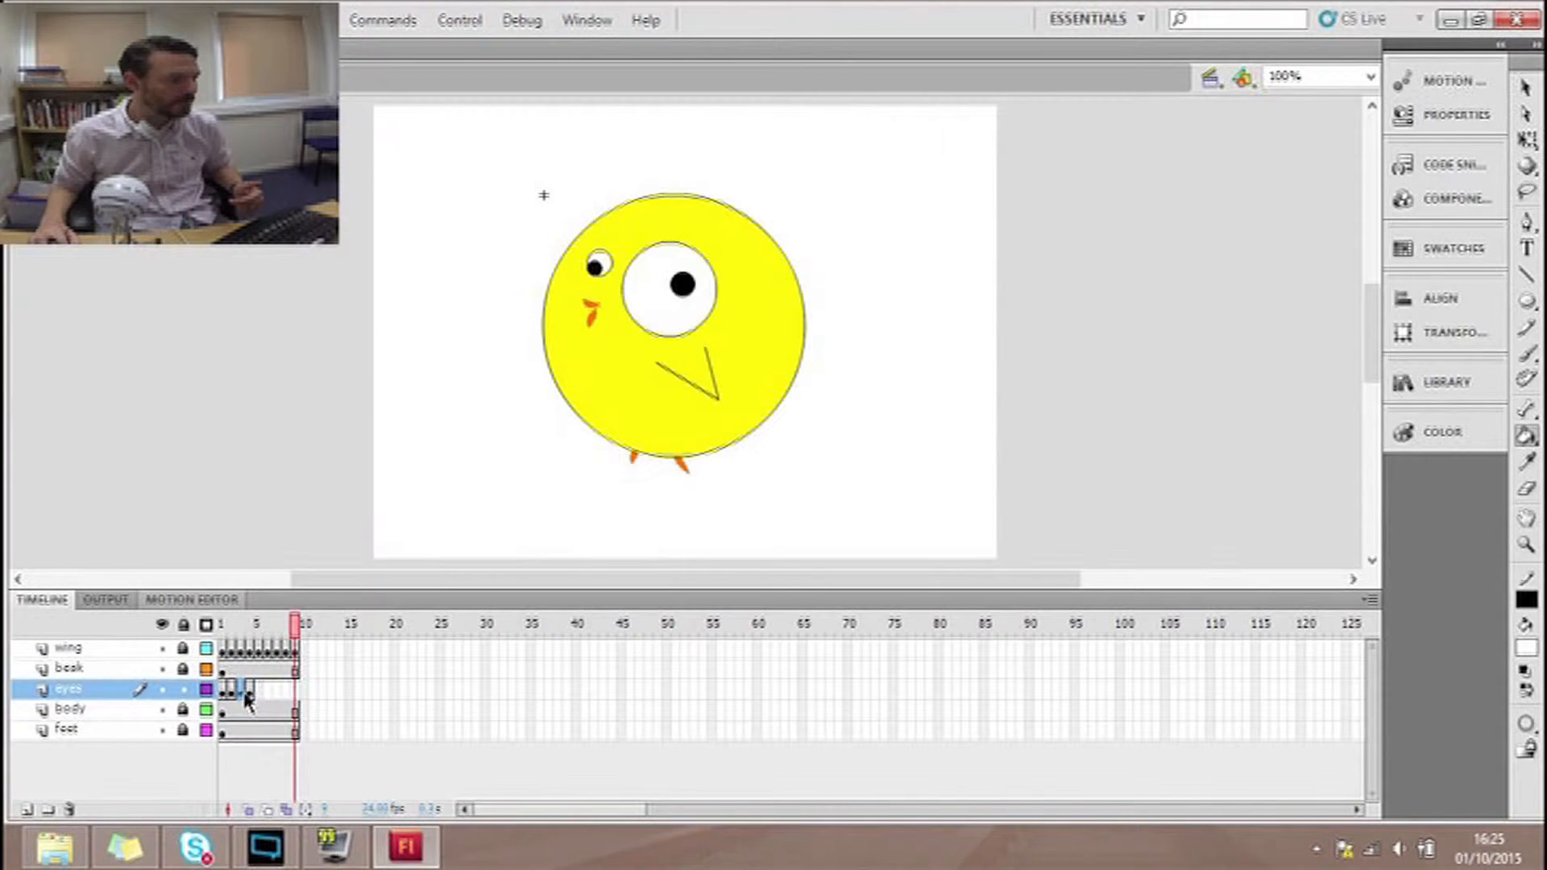
{"action": "left_click_drag", "start_coordinate": [250, 694], "coordinate": [223, 692]}
{"action": "right_click", "coordinate": [232, 688]}
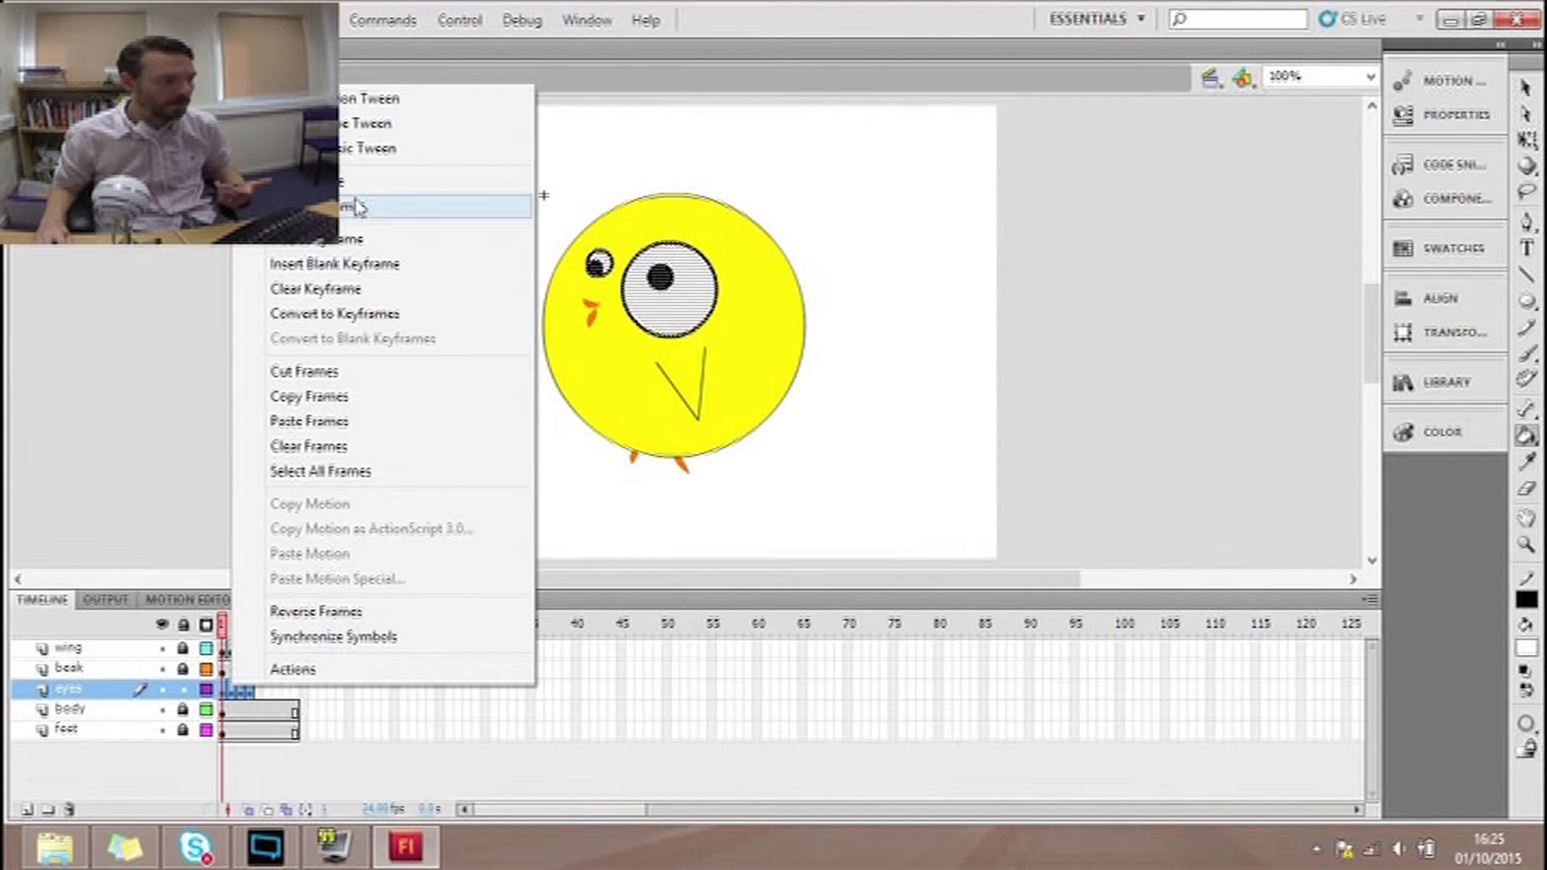
{"action": "left_click", "coordinate": [348, 396]}
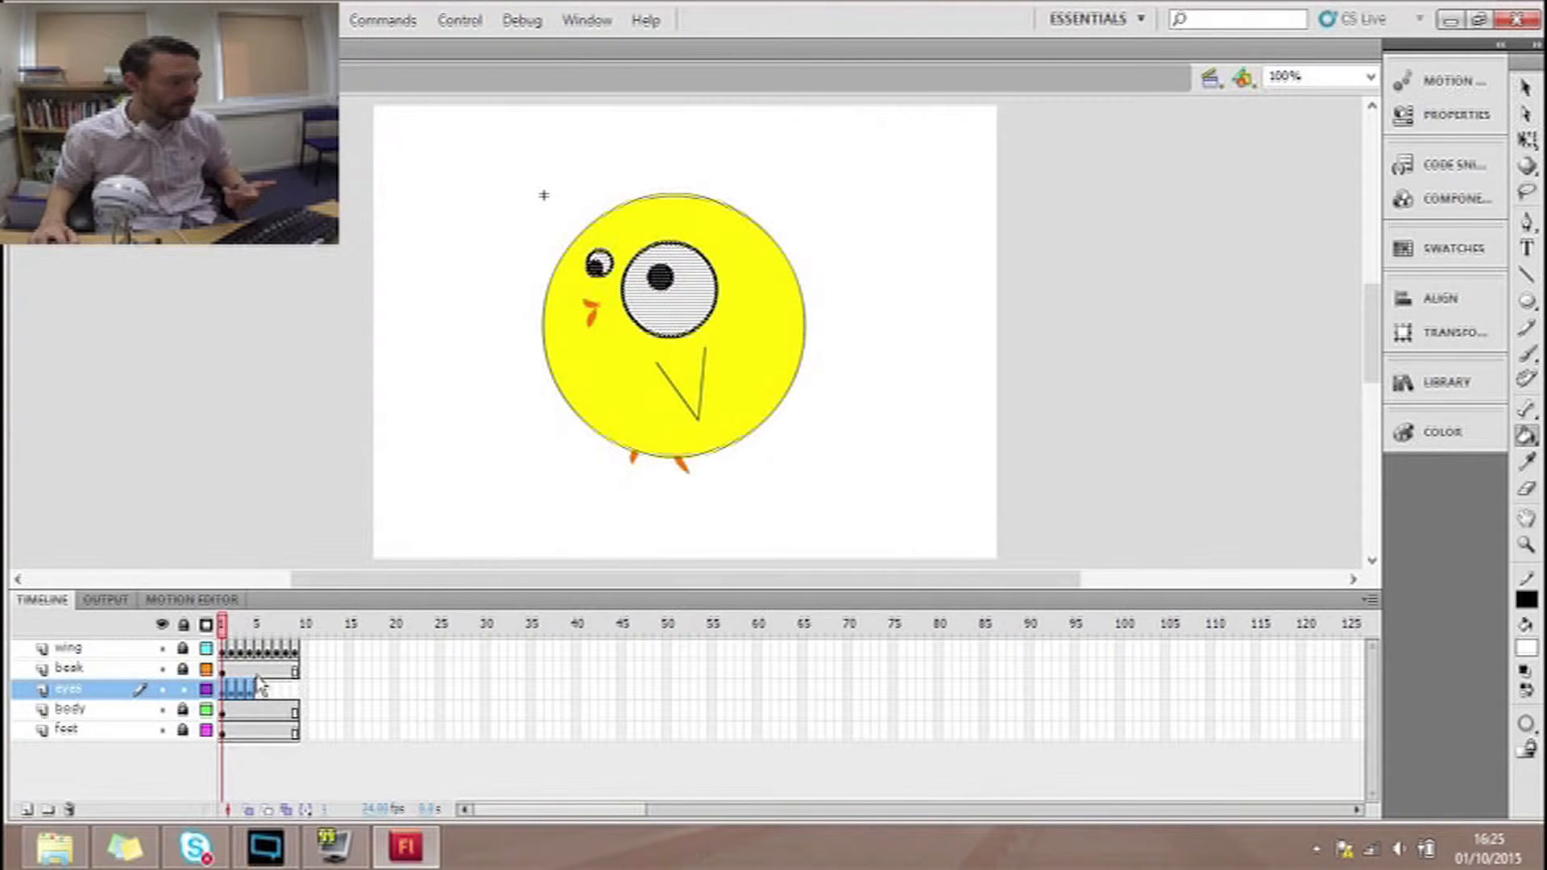
{"action": "left_click", "coordinate": [259, 690]}
{"action": "right_click", "coordinate": [261, 691]}
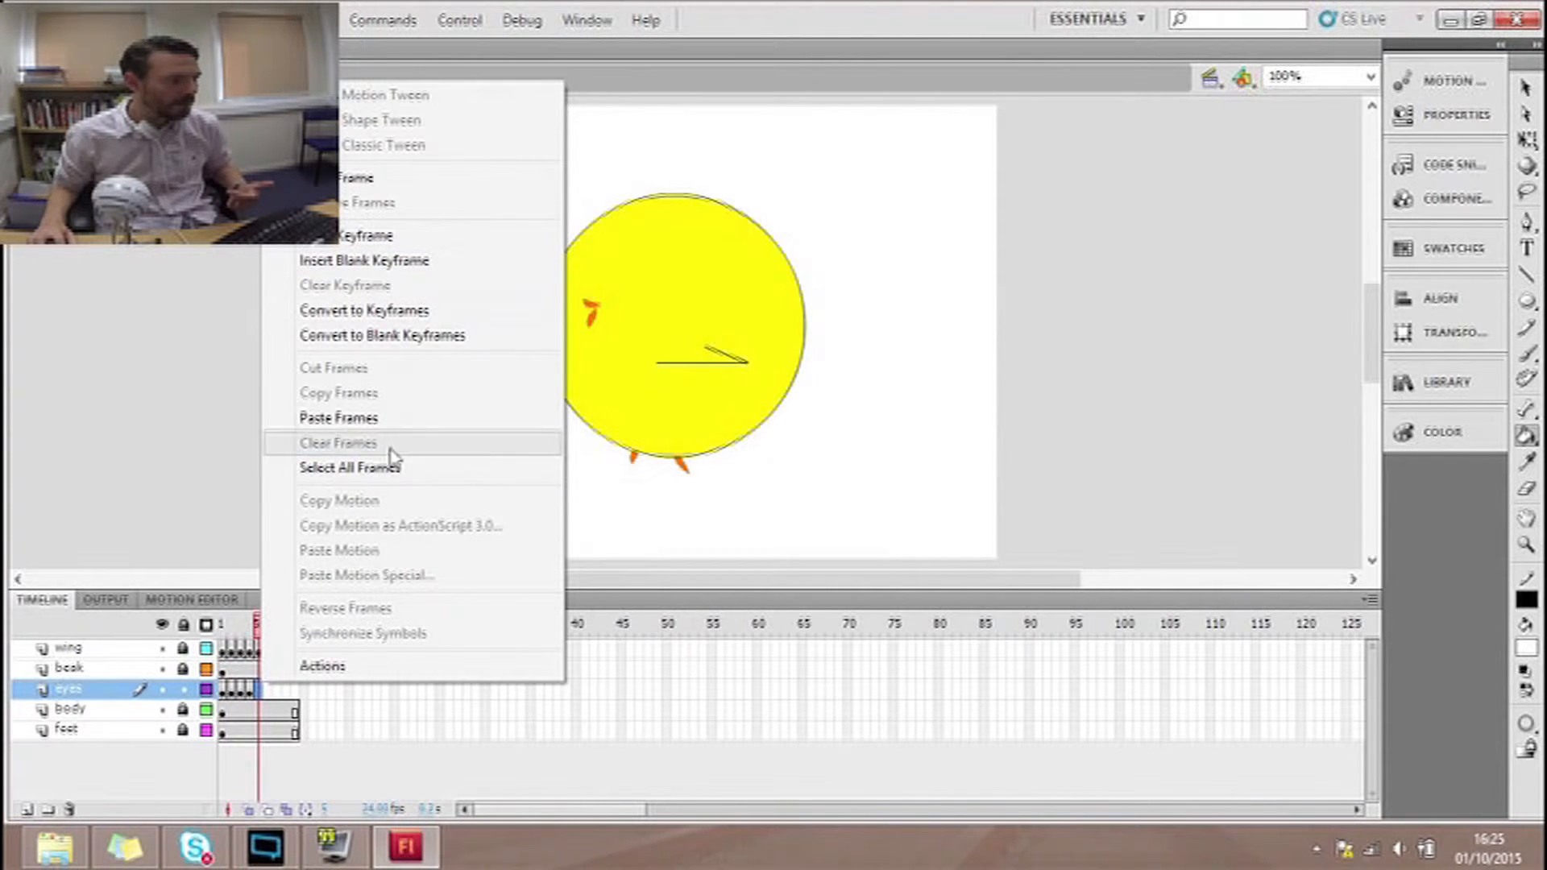
{"action": "left_click", "coordinate": [390, 418]}
- Reverse the order of frames 5 to 8 on the eyes layer
{"action": "left_click_drag", "start_coordinate": [286, 690], "coordinate": [257, 689]}
{"action": "right_click", "coordinate": [262, 694]}
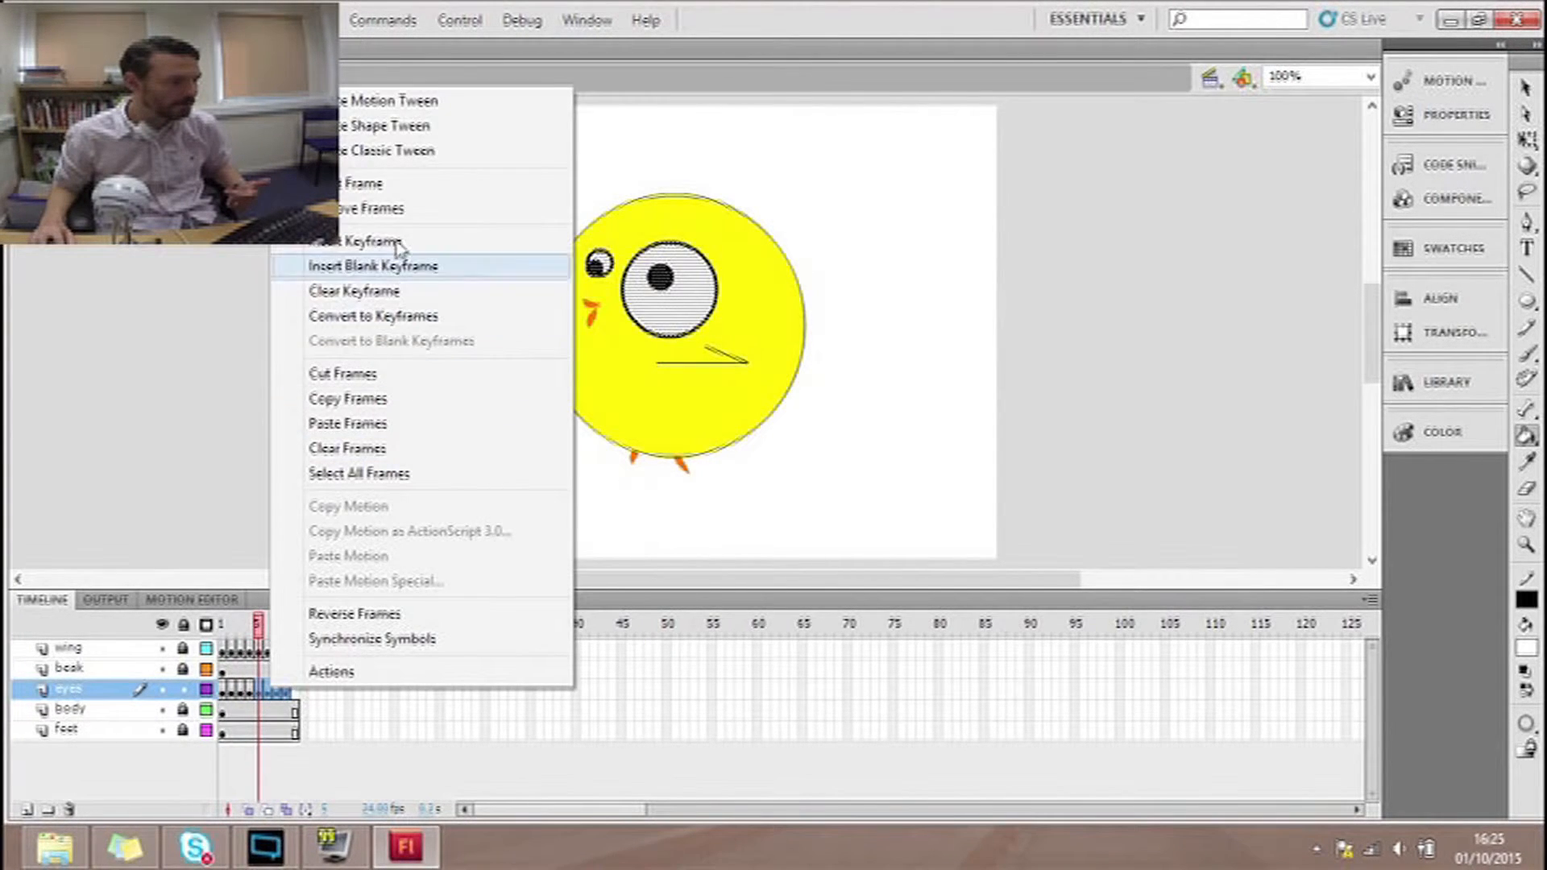
{"action": "left_click", "coordinate": [377, 613]}
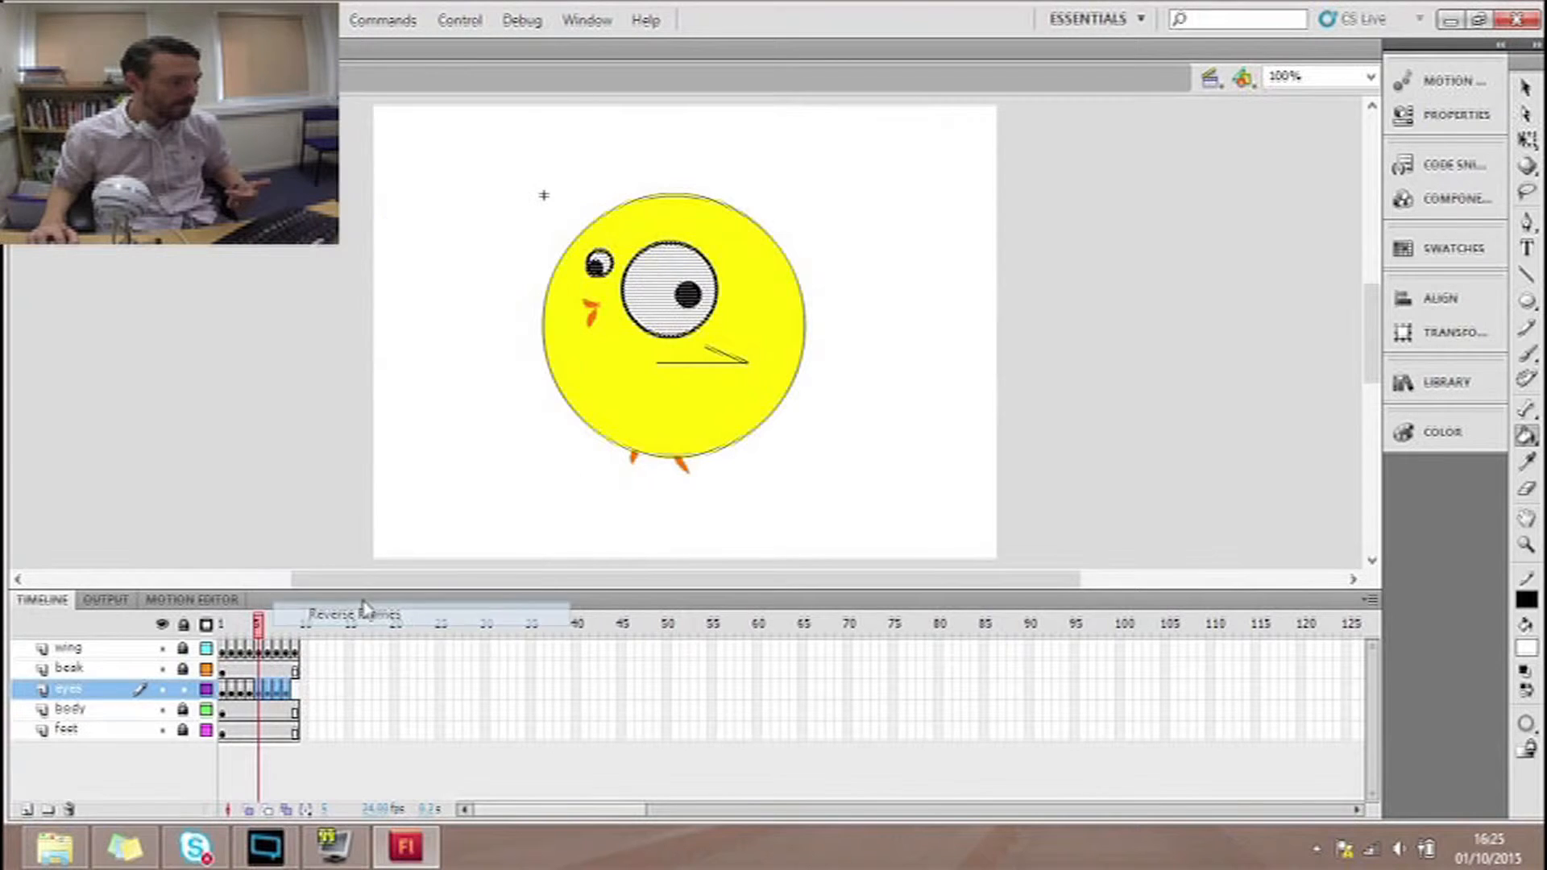
- Insert a keyframe at frame 9 of the eyes layer and check the last frames of the eye animation
{"action": "left_click", "coordinate": [296, 691]}
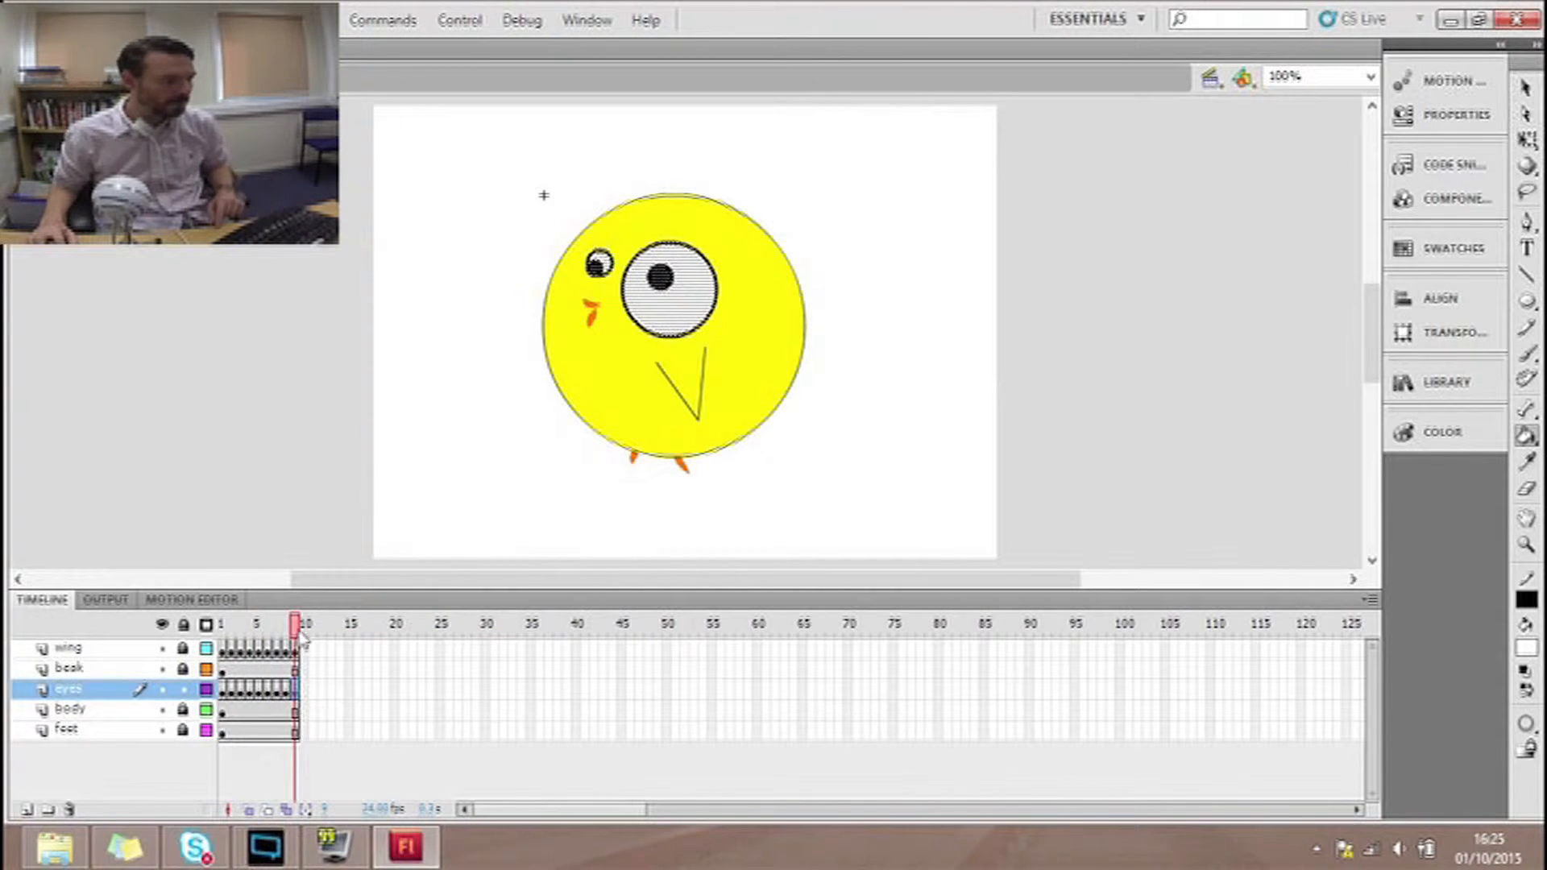
{"action": "mouse_move", "coordinate": [298, 625]}
{"action": "left_mouse_down"}
{"action": "mouse_move", "coordinate": [207, 629]}
{"action": "mouse_move", "coordinate": [312, 629]}
{"action": "mouse_move", "coordinate": [241, 624]}
{"action": "mouse_move", "coordinate": [288, 623]}
{"action": "left_mouse_up"}
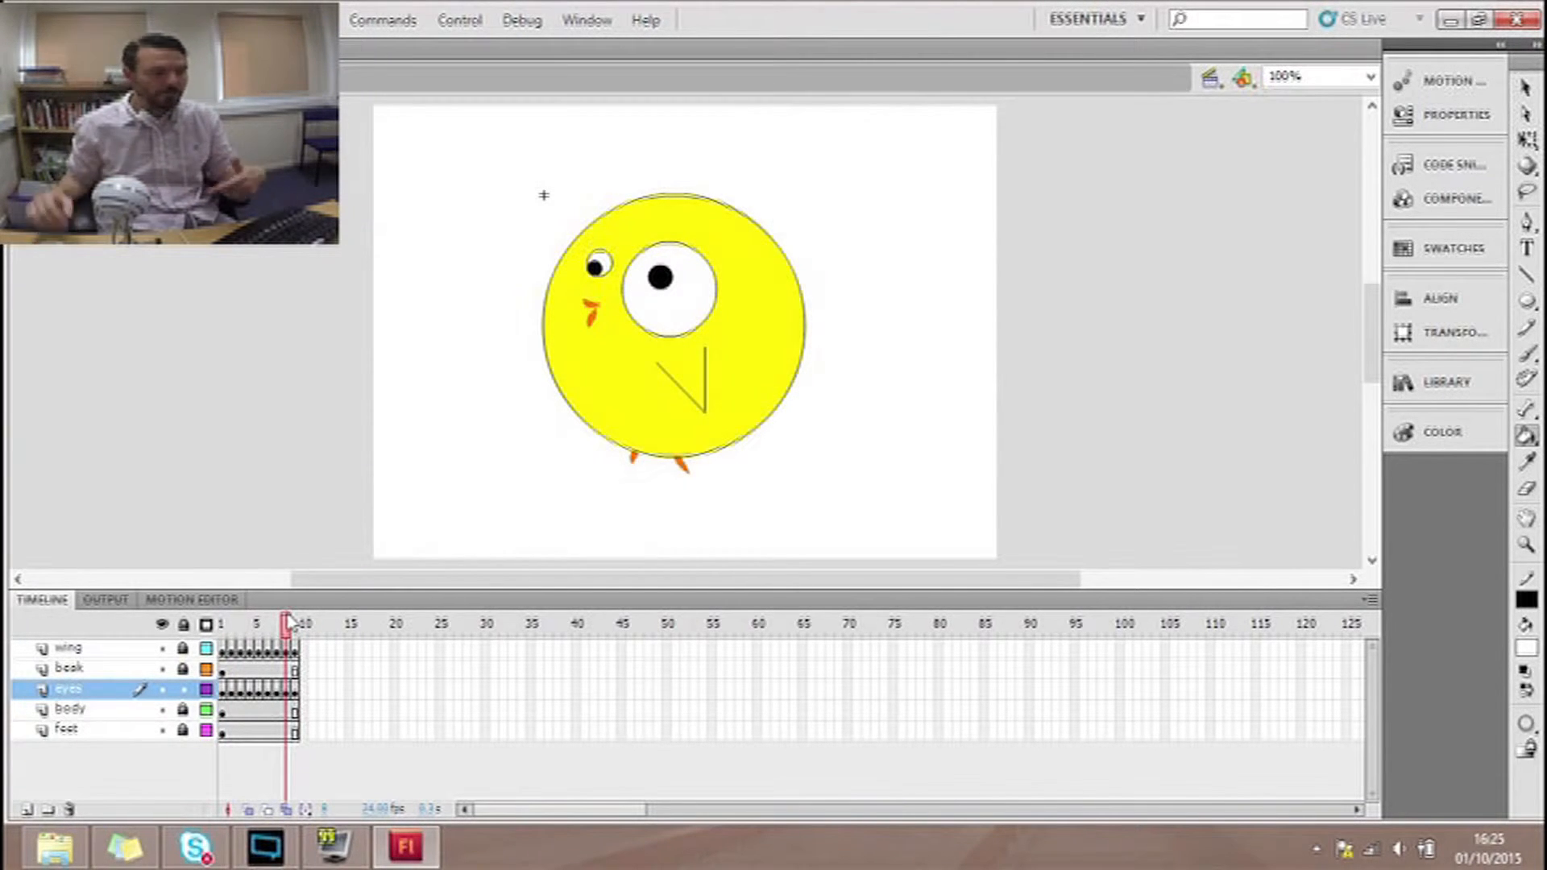
{"action": "mouse_move", "coordinate": [293, 632]}
{"action": "left_mouse_down"}
{"action": "mouse_move", "coordinate": [222, 653]}
{"action": "mouse_move", "coordinate": [295, 651]}
{"action": "mouse_move", "coordinate": [213, 655]}
{"action": "mouse_move", "coordinate": [295, 651]}
{"action": "left_mouse_up"}
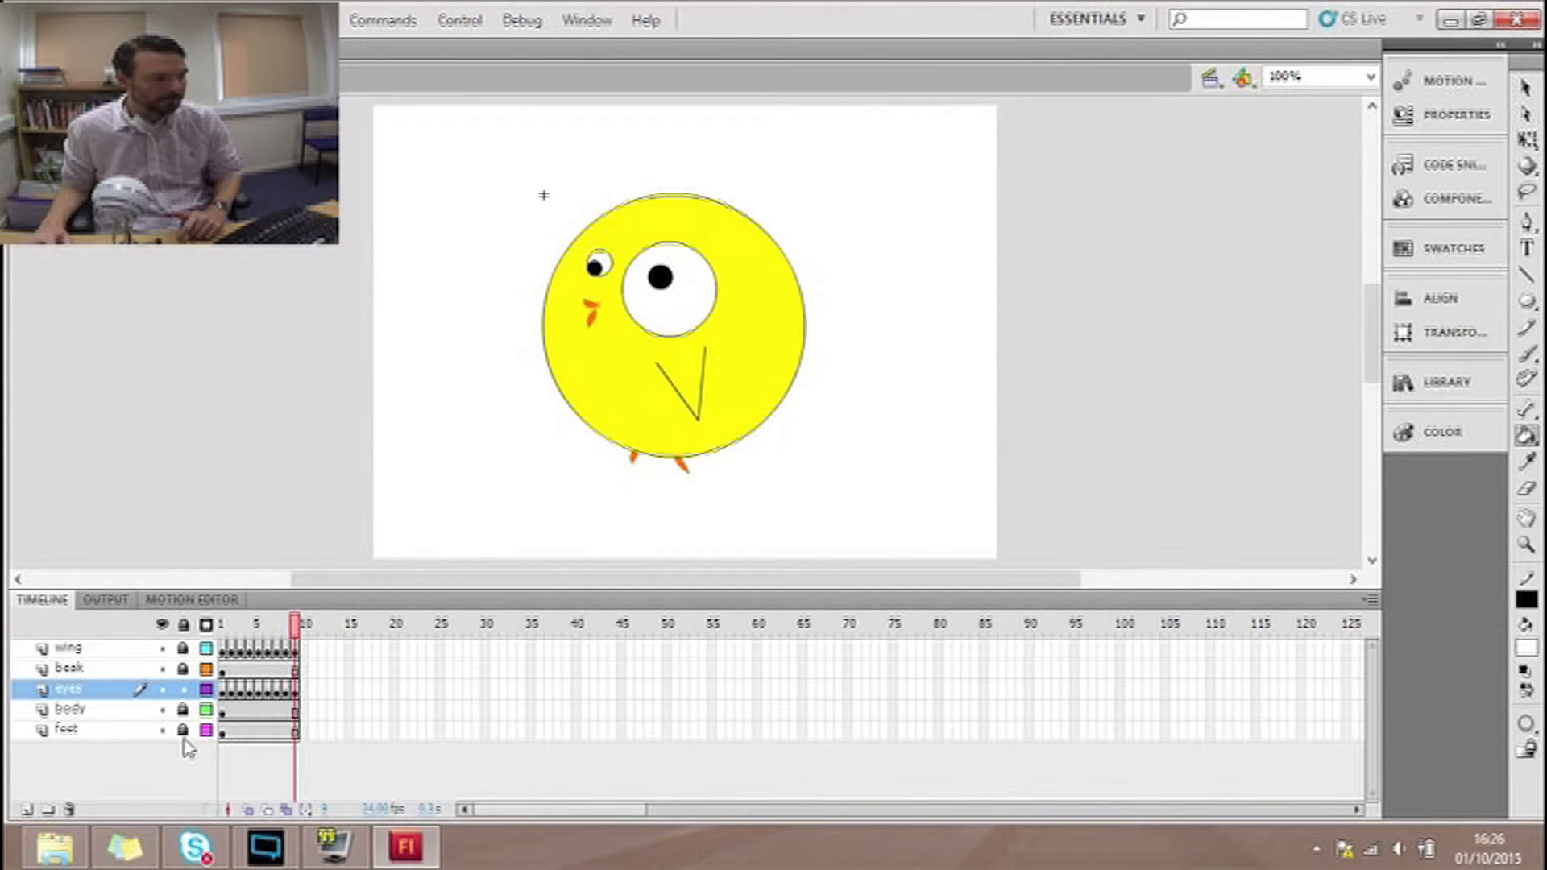
- Lock the eyes layer and make the first frame of the unlocked feet layer active for selection
{"action": "left_click", "coordinate": [184, 689]}
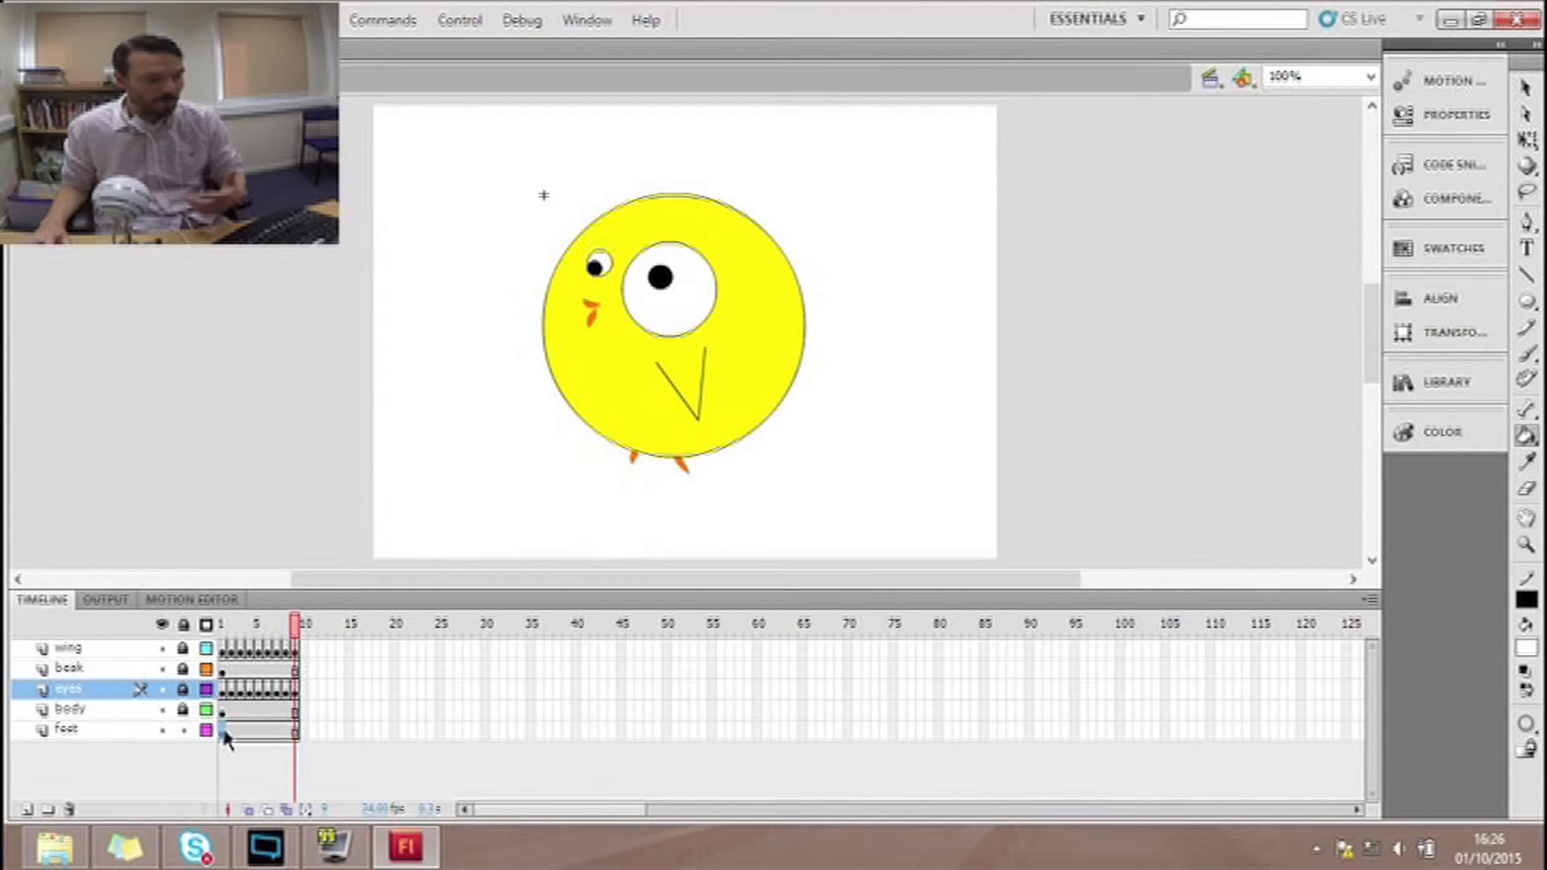
{"action": "left_click", "coordinate": [222, 730]}
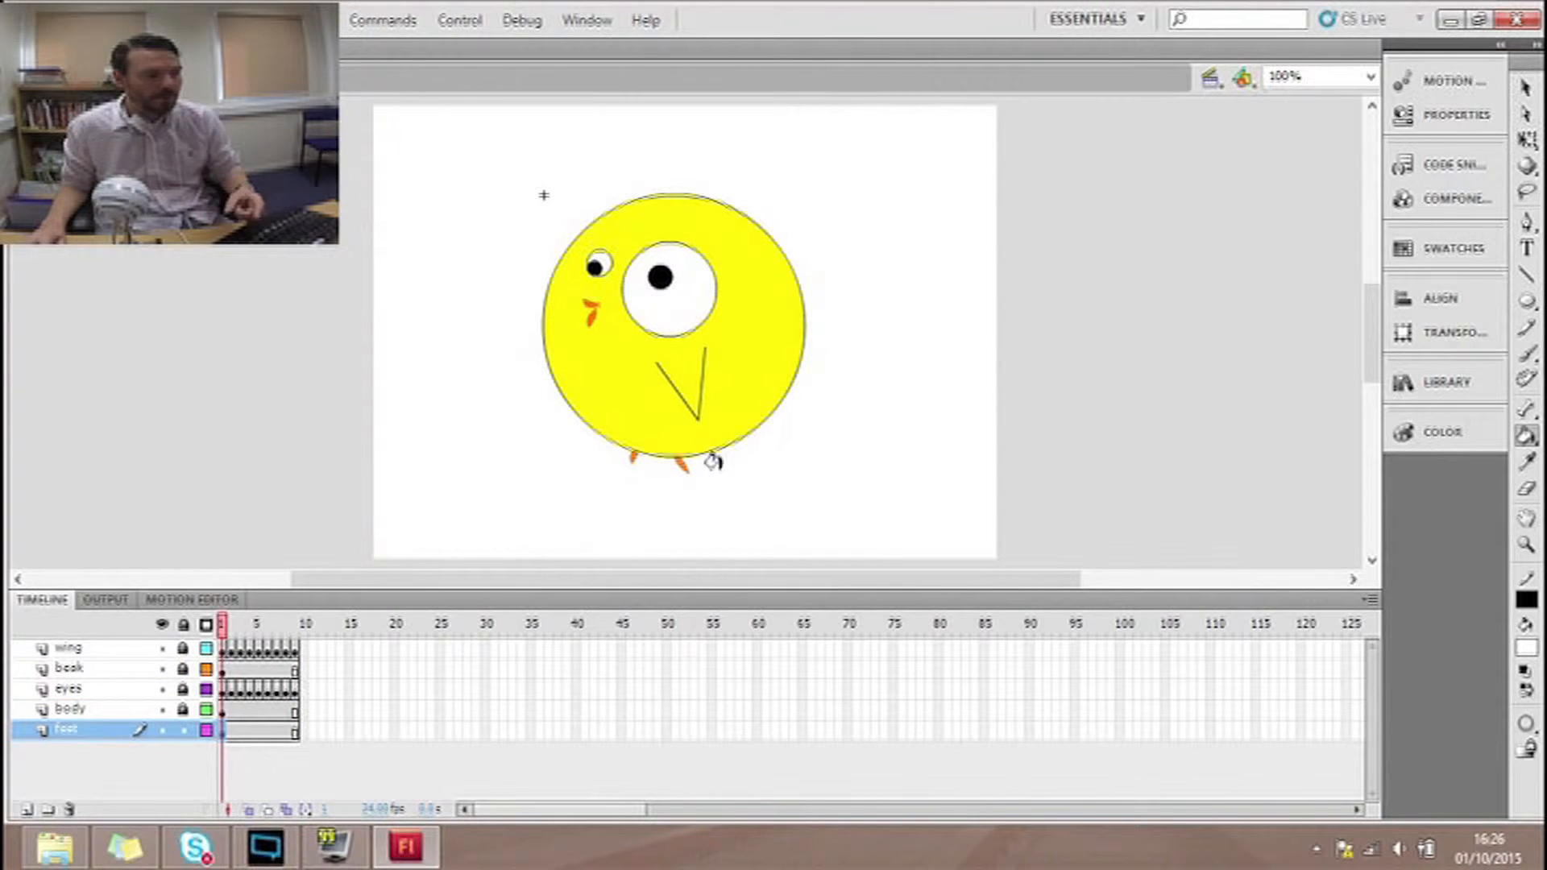
{"action": "left_click", "coordinate": [1523, 89]}
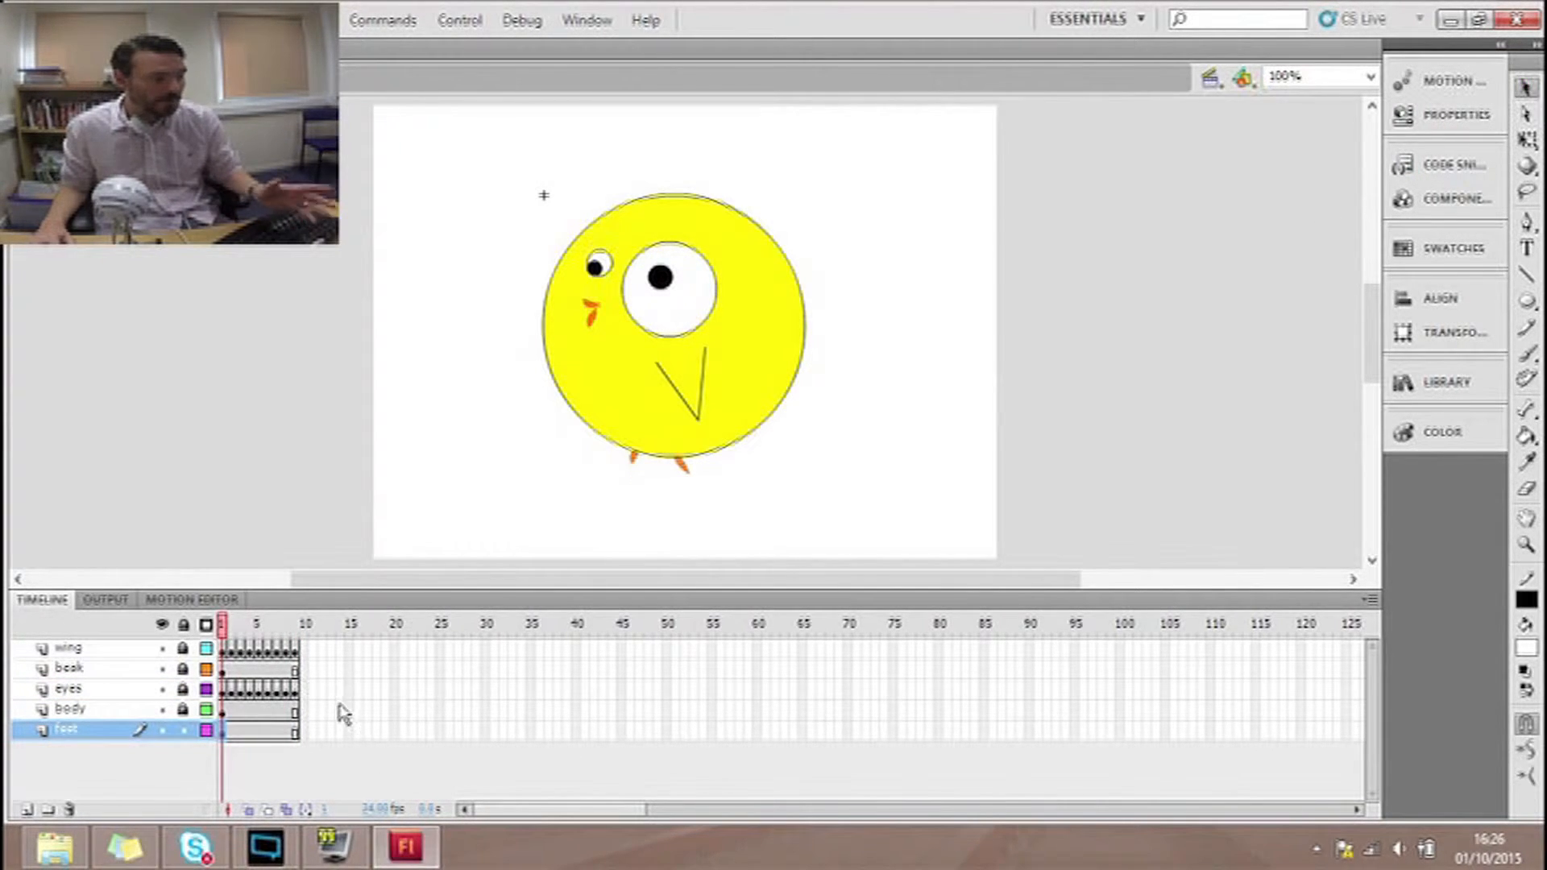
- Convert the bird's feet to a graphic symbol named feet
{"action": "right_click", "coordinate": [683, 467]}
{"action": "left_click", "coordinate": [748, 808]}
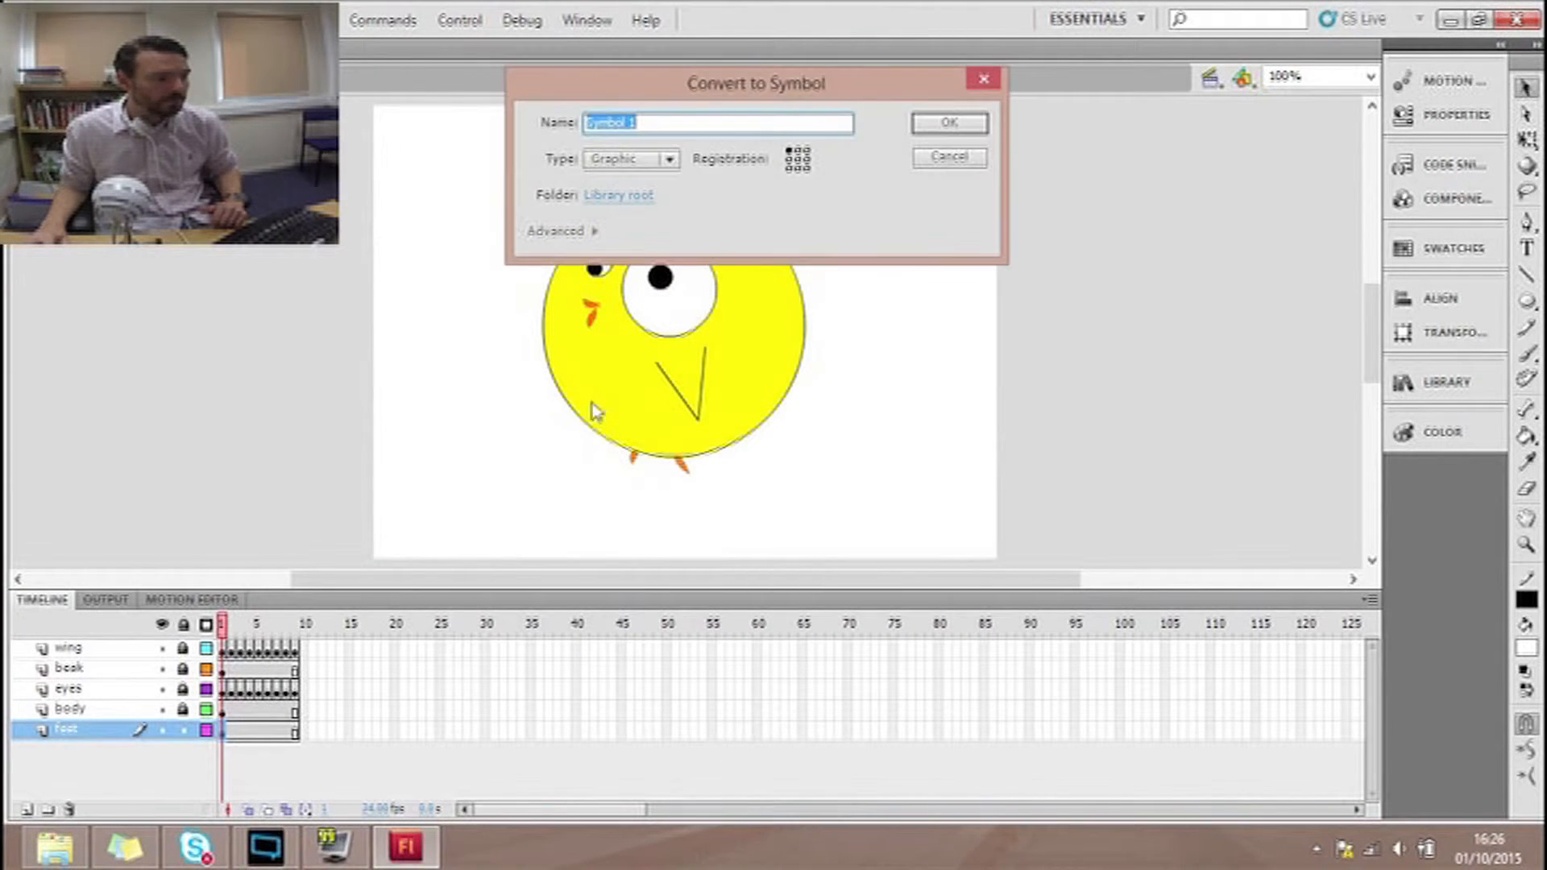
{"action": "type", "text": "feet"}
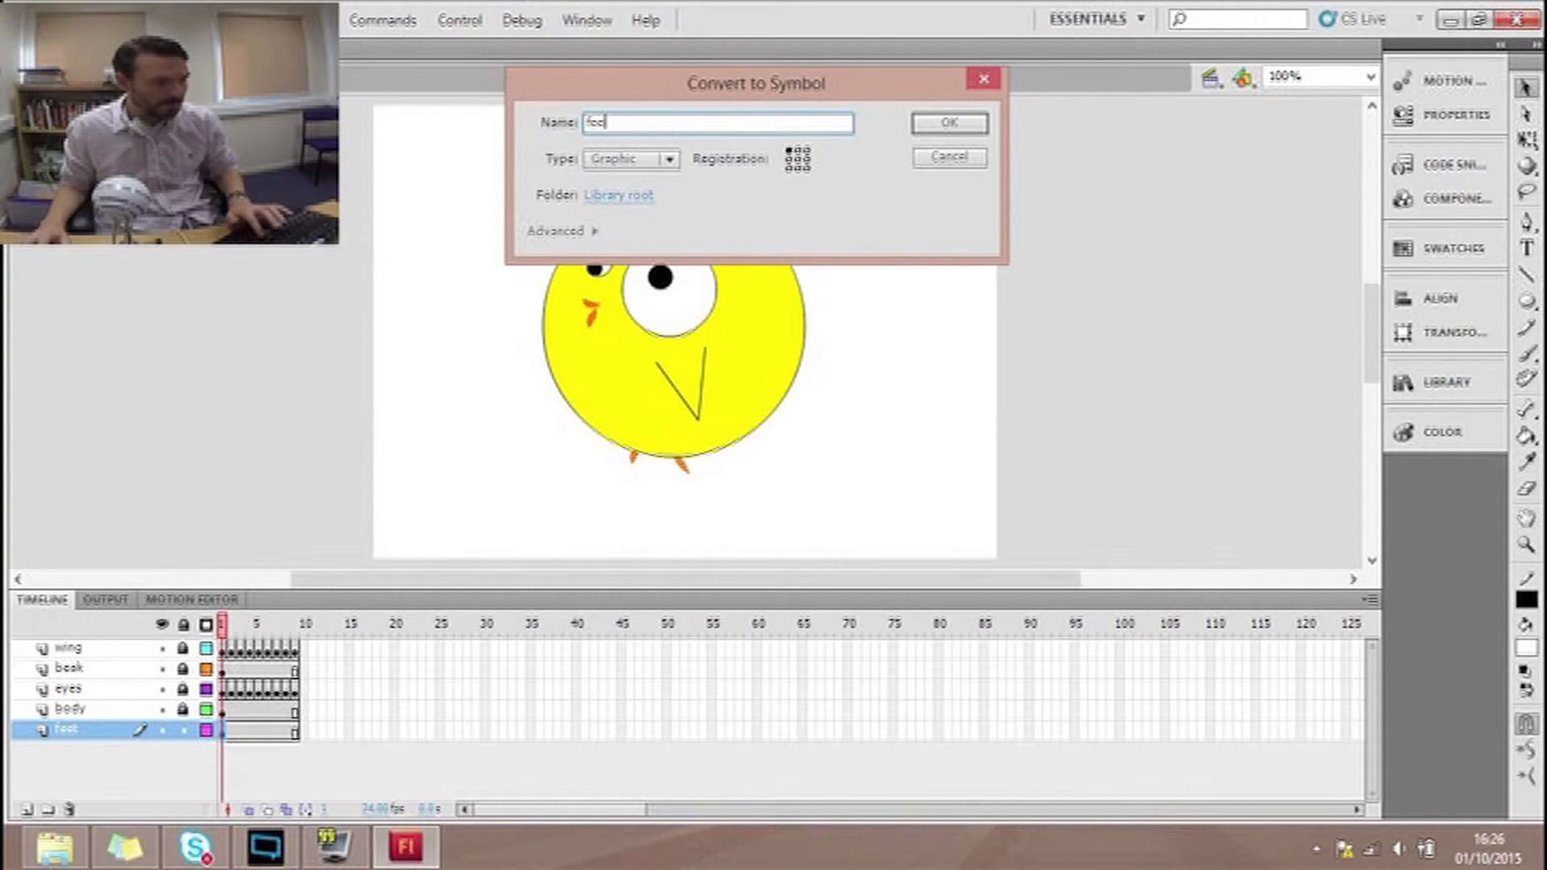
{"action": "left_click", "coordinate": [940, 122]}
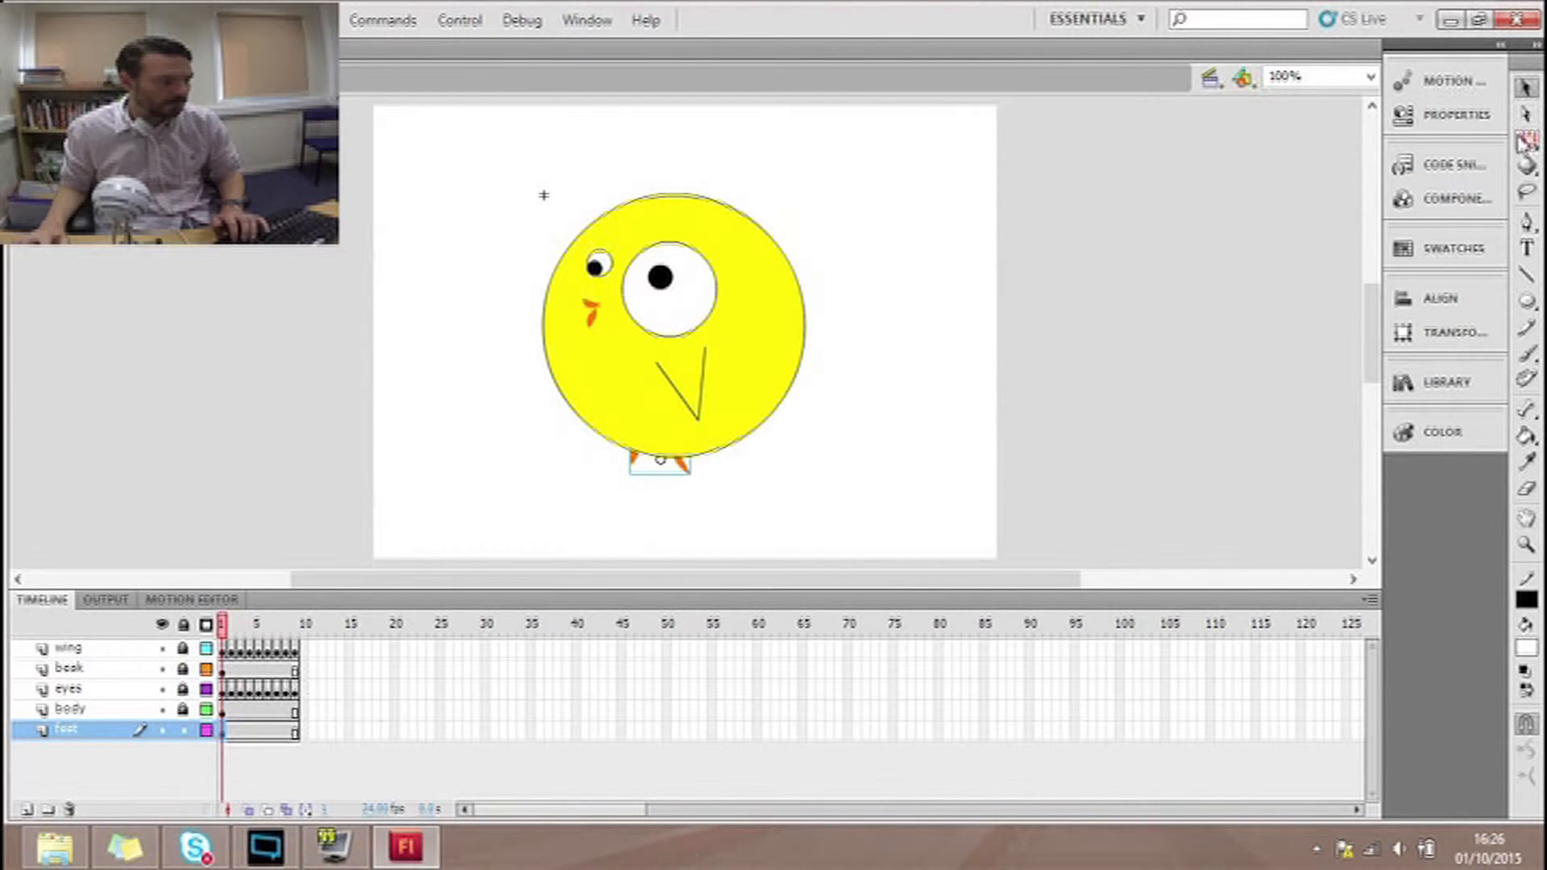
- Insert a keyframe at frame 5 of the feet layer and rotate the feet slightly anticlockwise there
{"action": "left_click", "coordinate": [258, 733]}
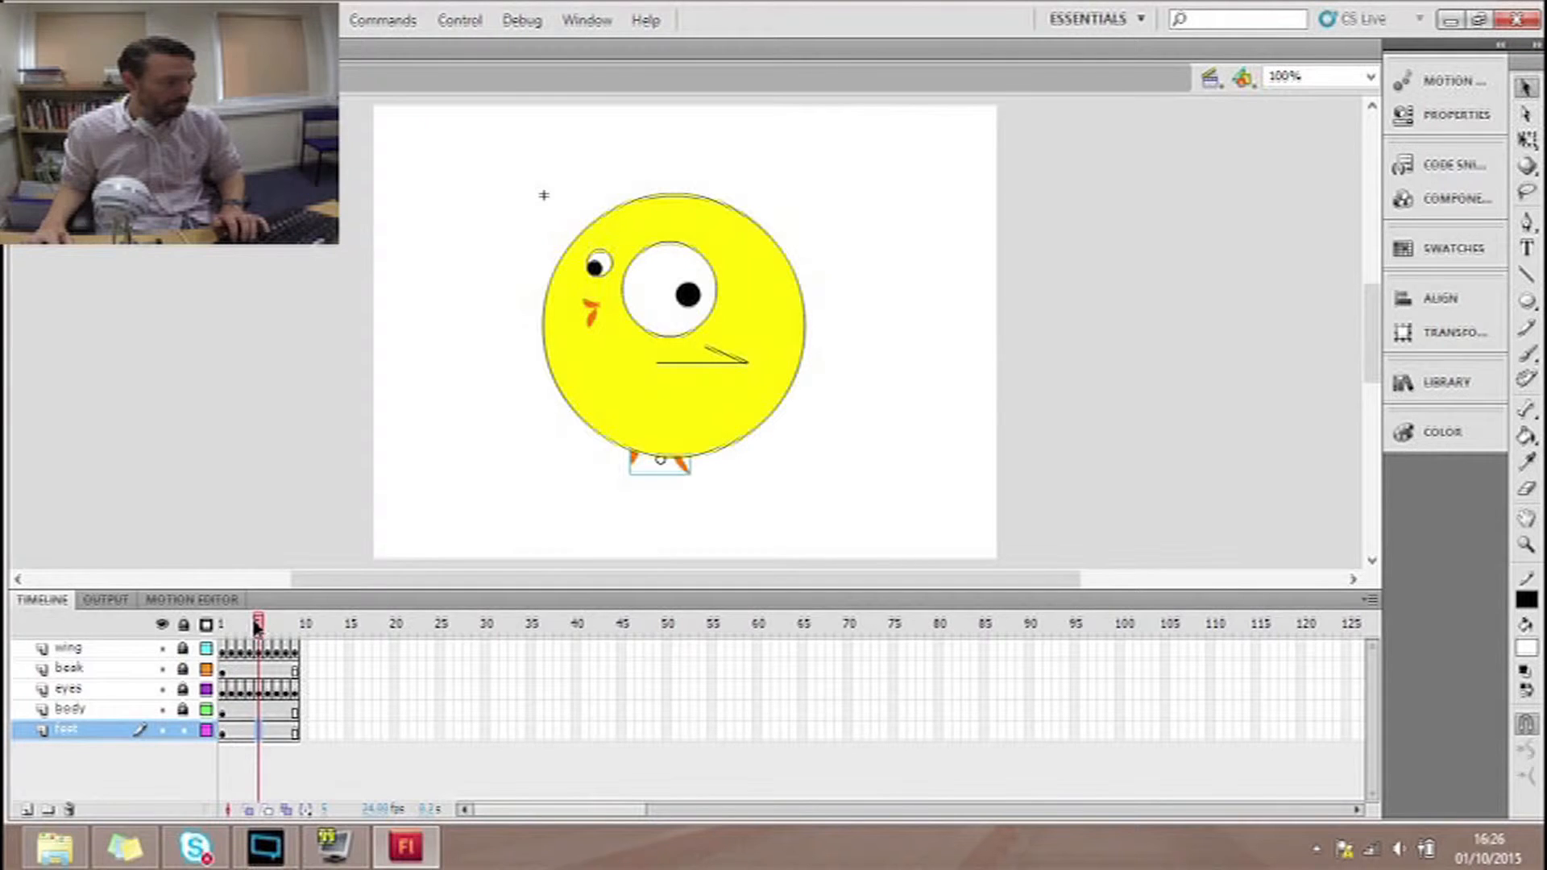
{"action": "left_click", "coordinate": [251, 627]}
{"action": "left_click", "coordinate": [253, 733]}
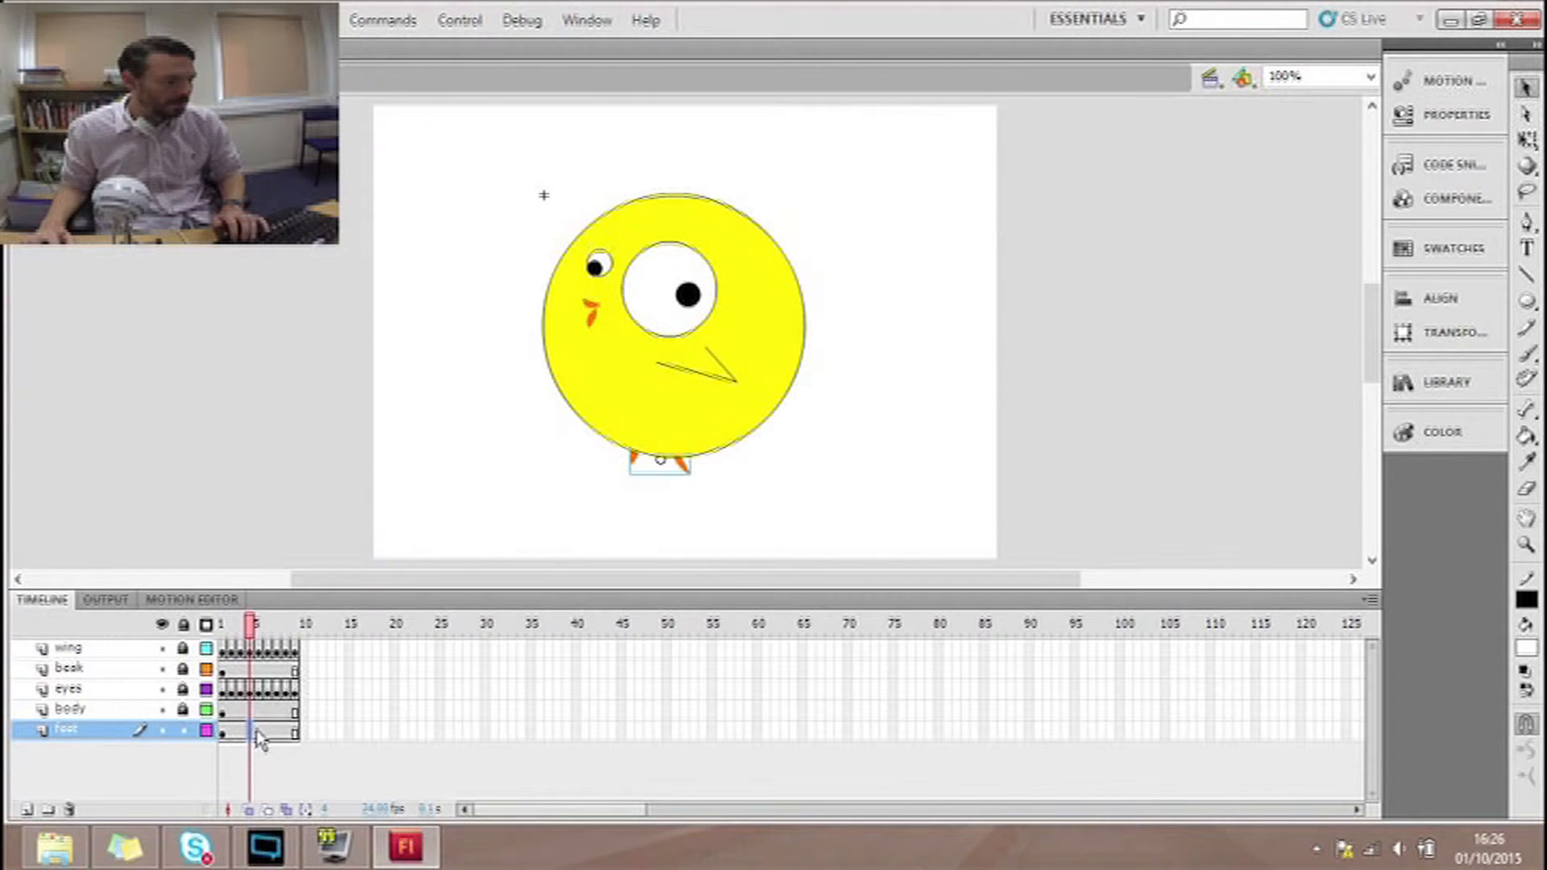
{"action": "left_click", "coordinate": [232, 734]}
{"action": "left_click", "coordinate": [253, 733]}
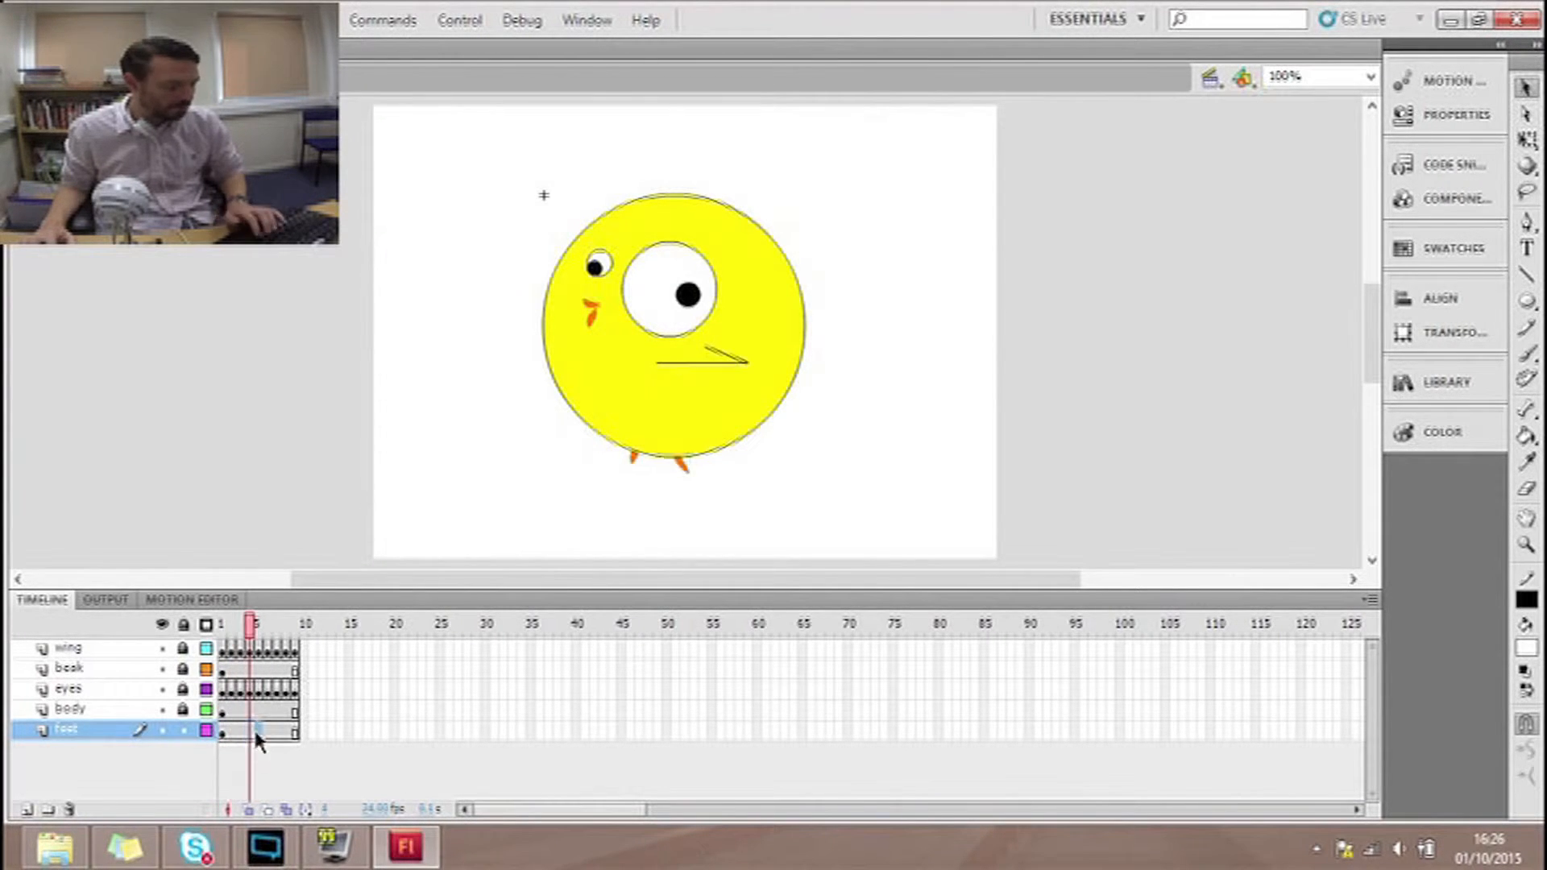
{"action": "key", "text": "F6"}
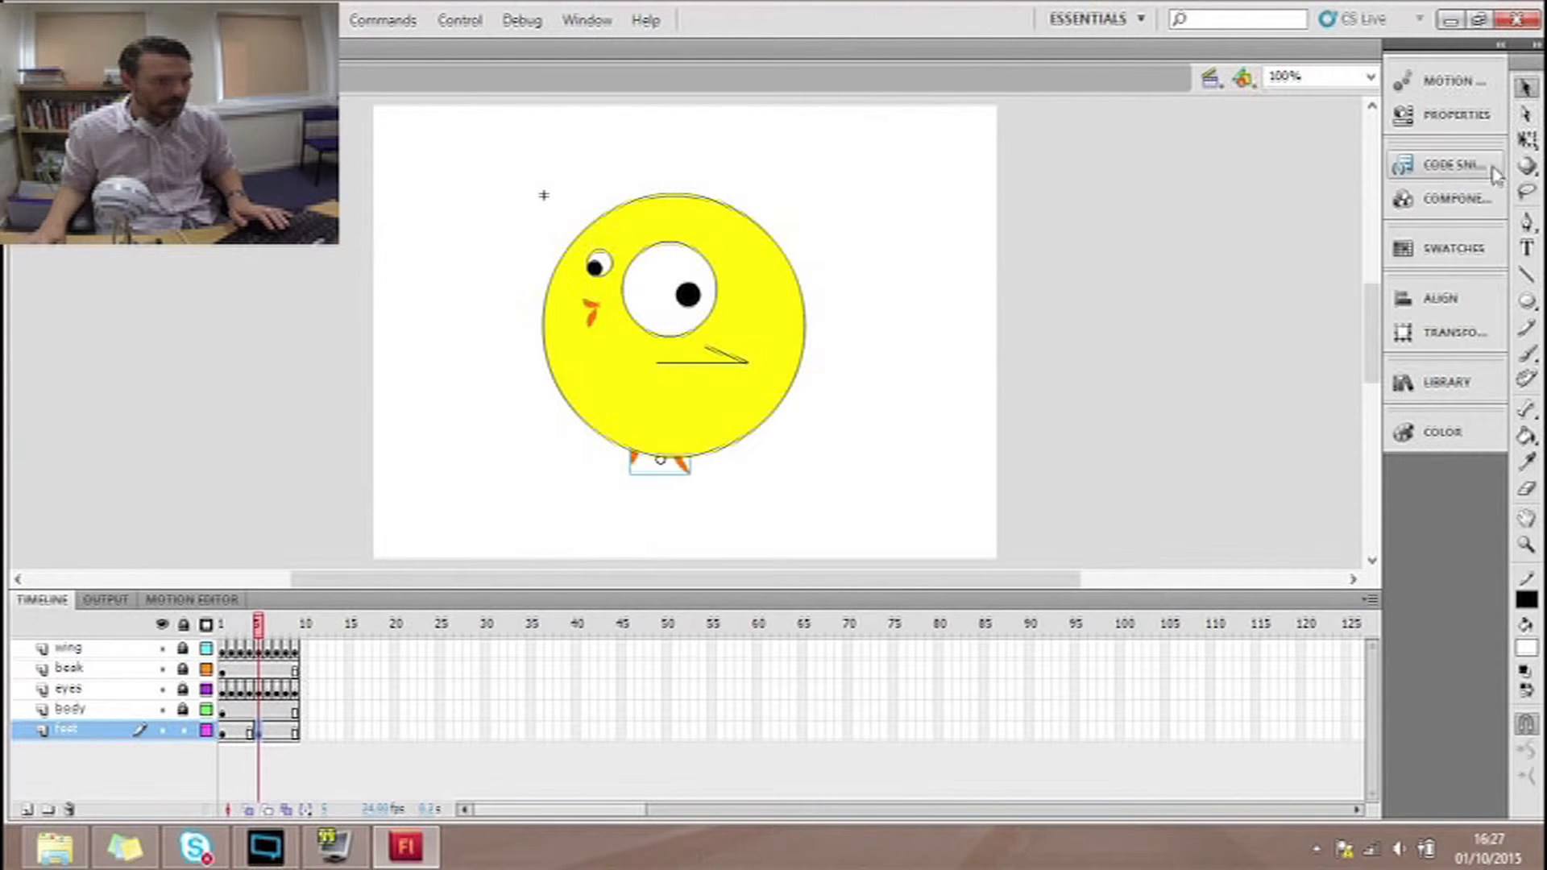
{"action": "left_click", "coordinate": [1526, 139]}
{"action": "left_click_drag", "start_coordinate": [704, 484], "coordinate": [709, 471]}
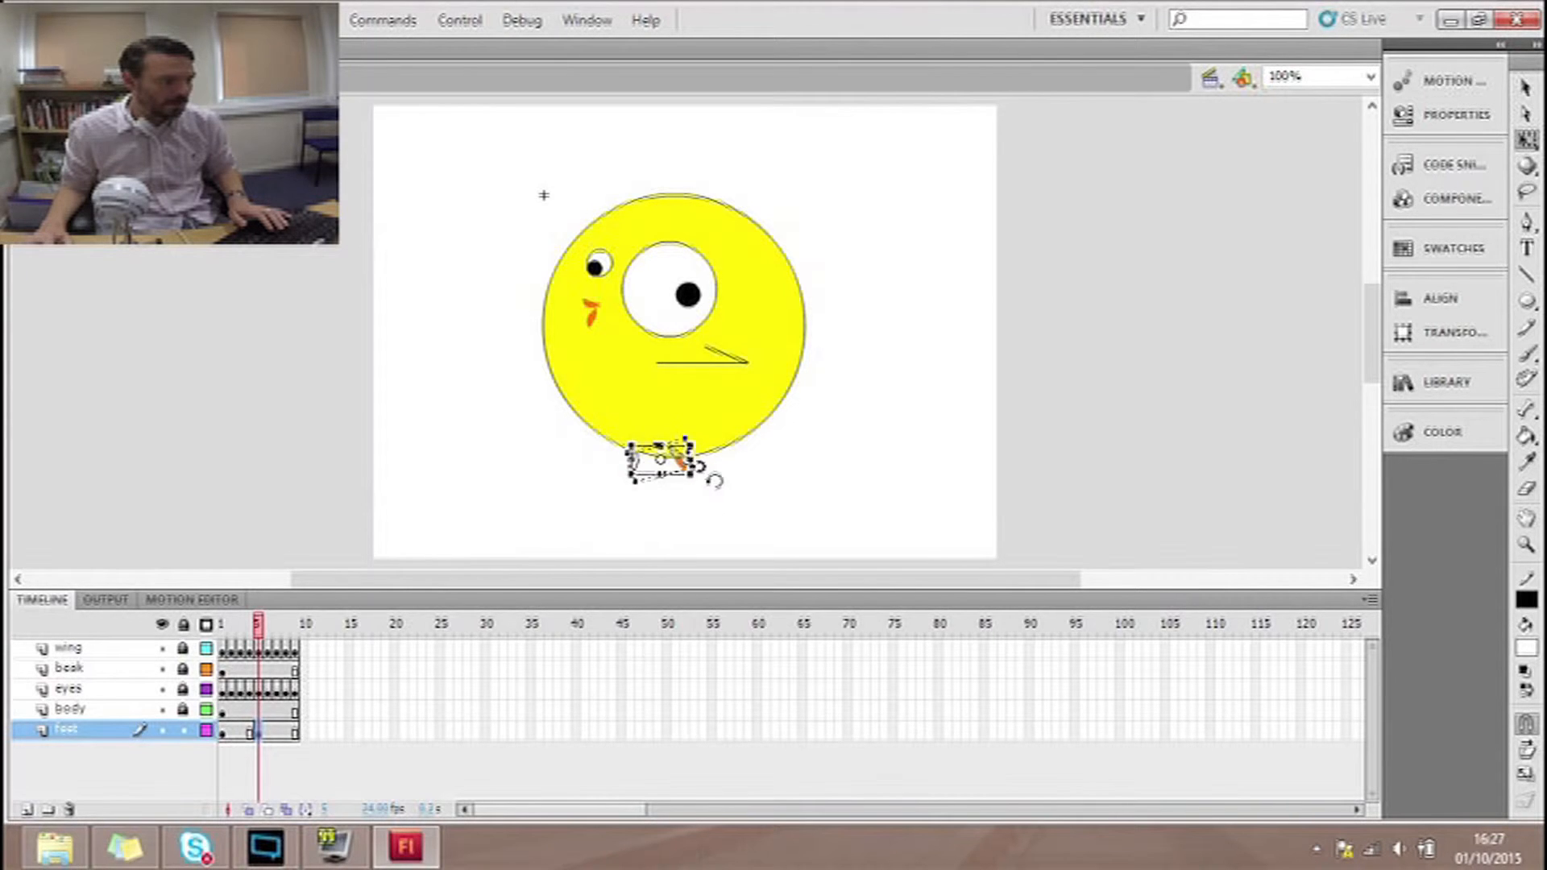
- Insert a keyframe at frame 9 of the feet layer and turn on onion skinning
{"action": "left_click", "coordinate": [295, 731]}
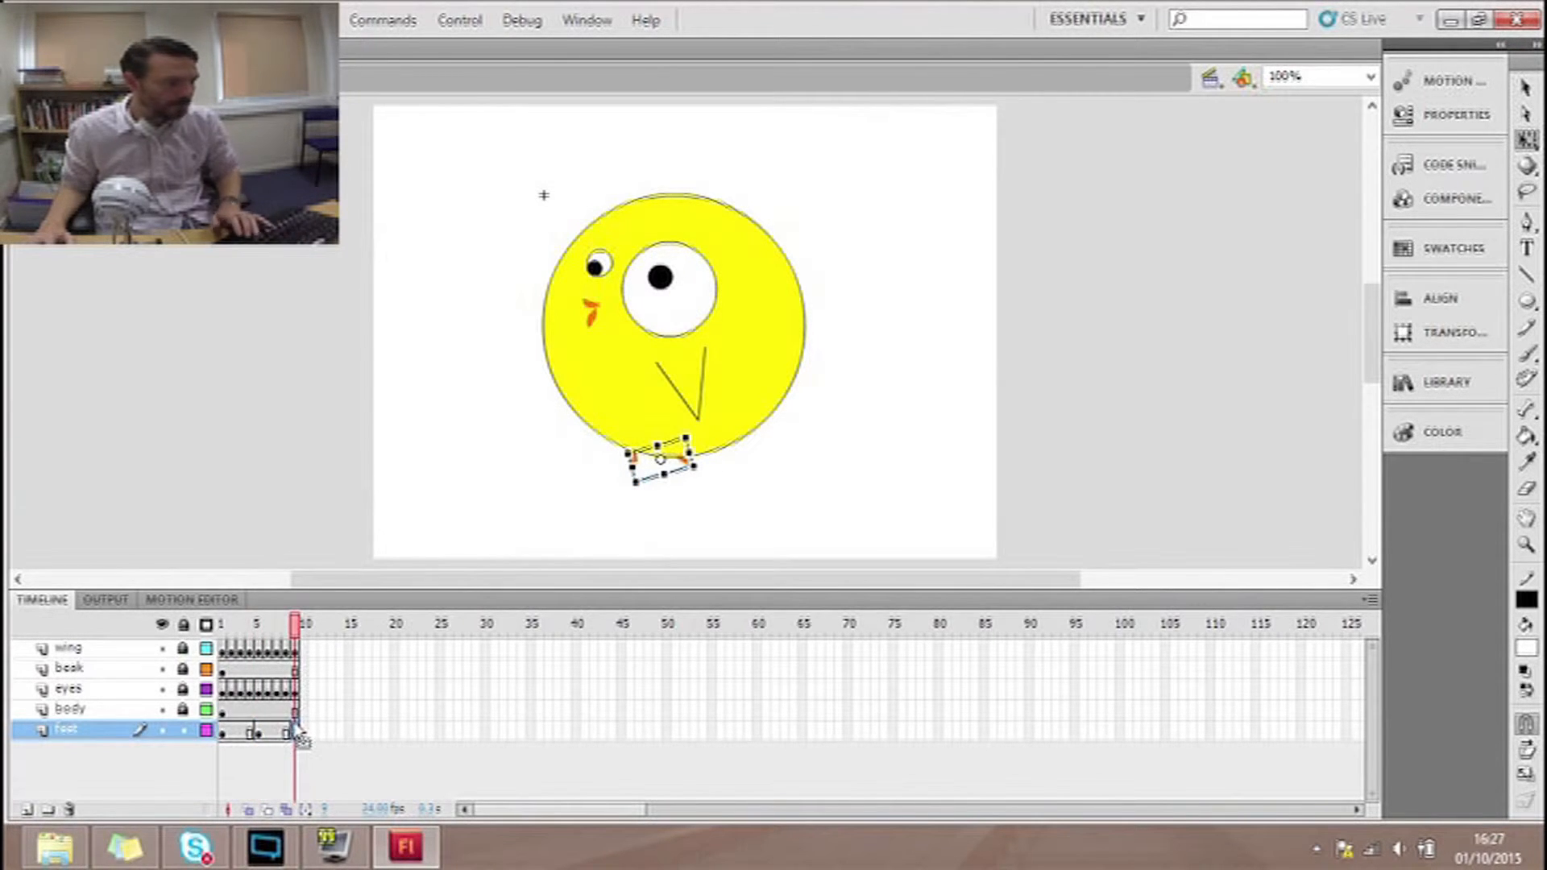
{"action": "left_click", "coordinate": [249, 810]}
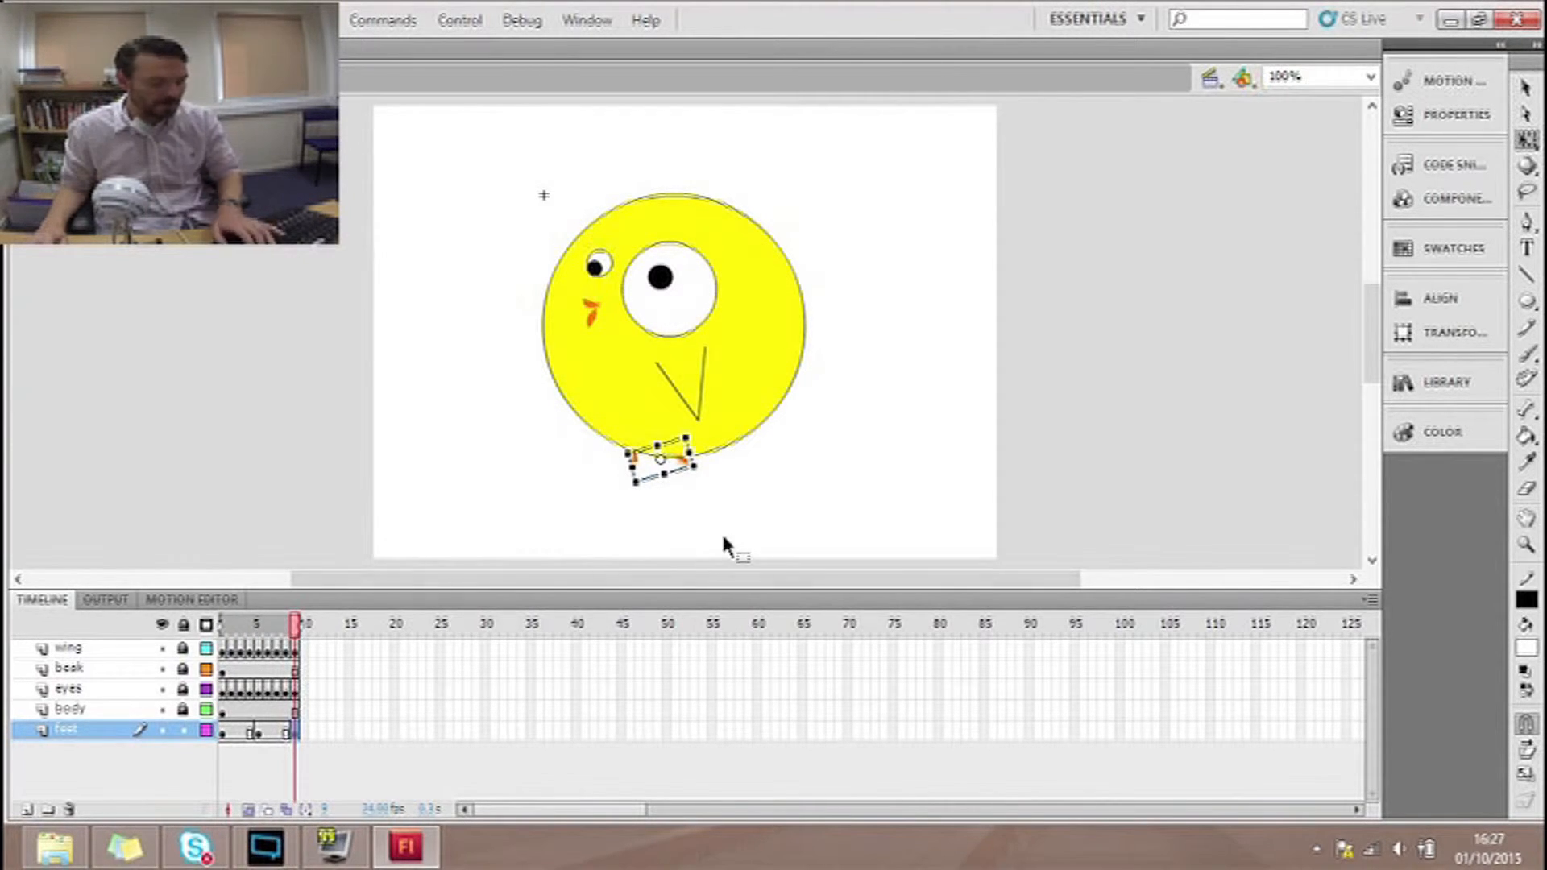
{"action": "key", "text": "ctrl+equal"}
{"action": "key", "text": "ctrl+equal"}
{"action": "key", "text": "ctrl+equal"}
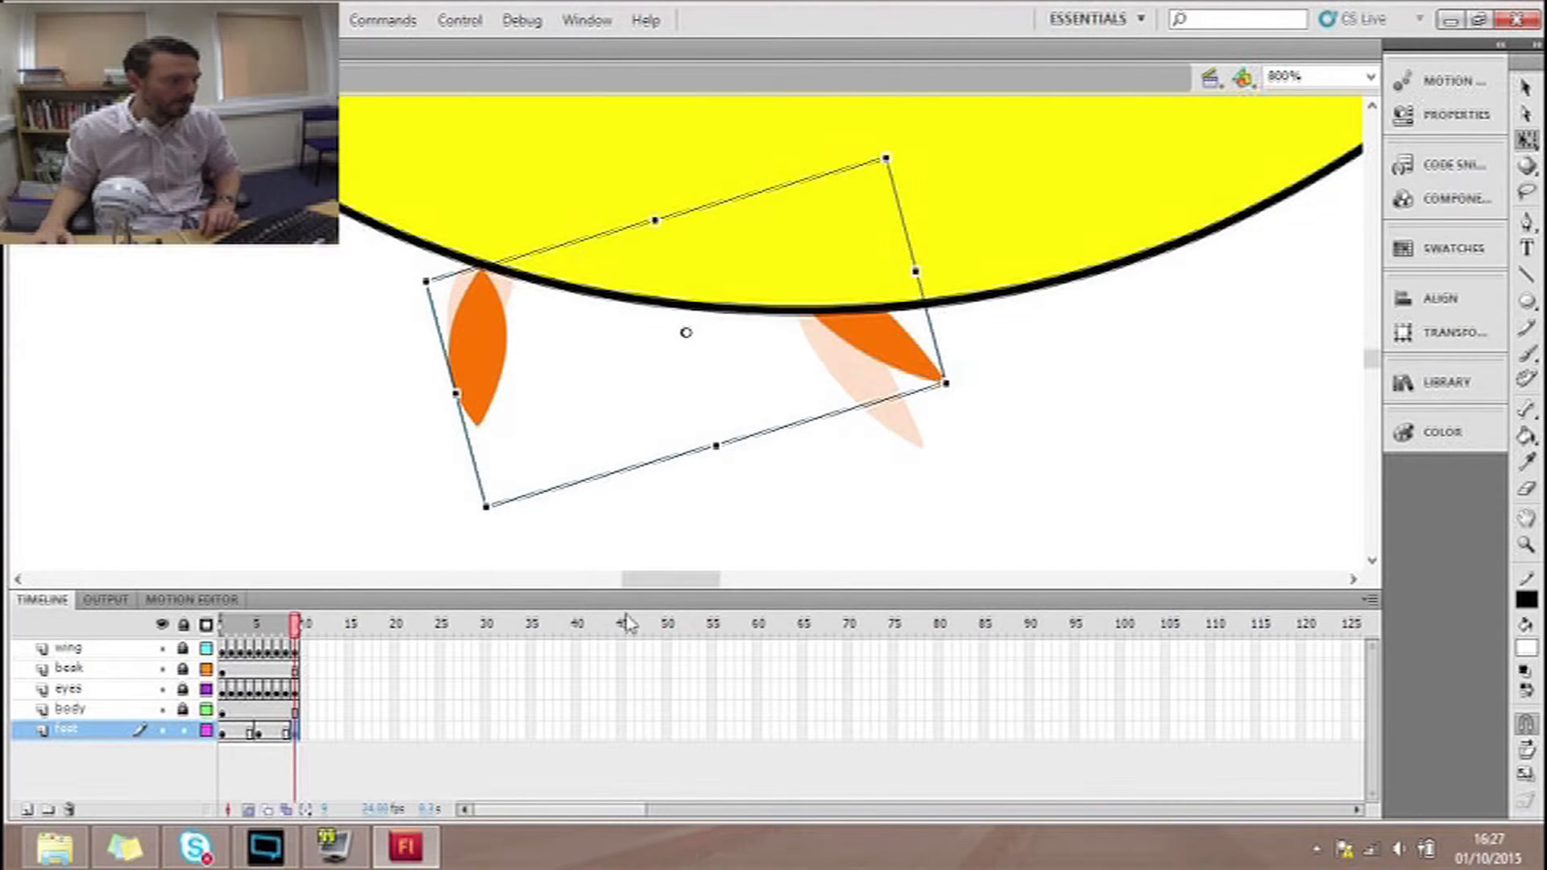
- Extend the onion skin range back to frame 1 and rotate the feet in frame 9 clockwise to match their original pose
{"action": "mouse_move", "coordinate": [297, 630]}
{"action": "left_mouse_down"}
{"action": "mouse_move", "coordinate": [256, 629]}
{"action": "mouse_move", "coordinate": [289, 628]}
{"action": "left_mouse_up"}
{"action": "left_click_drag", "start_coordinate": [225, 628], "coordinate": [295, 626]}
{"action": "left_click", "coordinate": [934, 378]}
{"action": "left_click_drag", "start_coordinate": [960, 383], "coordinate": [937, 451]}
- Create classic tweens on the feet layer between frames 1 and 5 and between frames 5 and 9
{"action": "left_click", "coordinate": [224, 727]}
{"action": "right_click", "coordinate": [225, 726]}
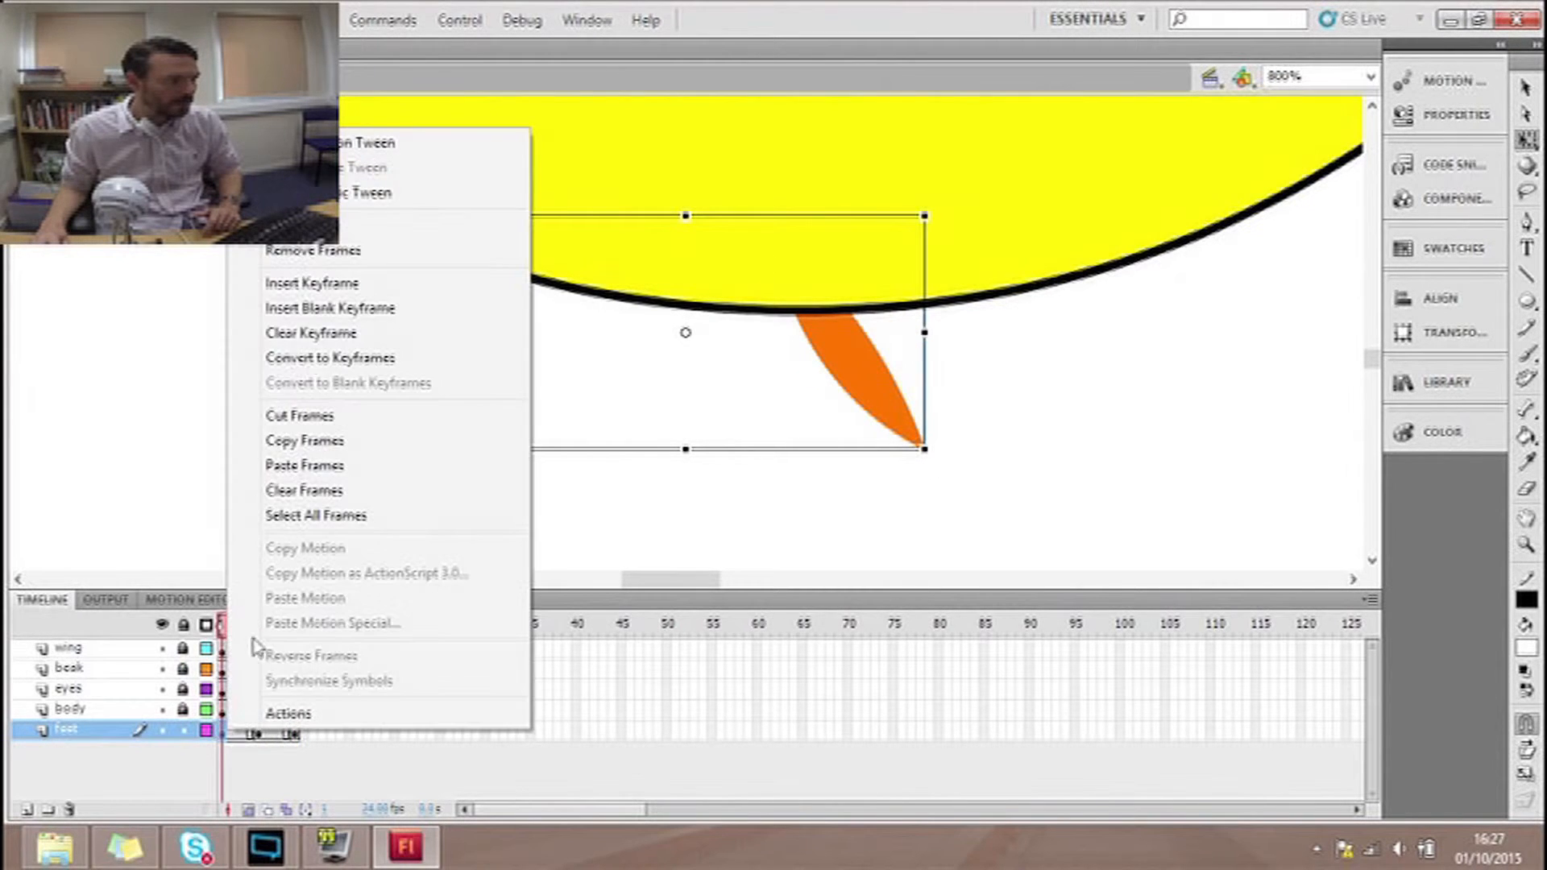
{"action": "left_click", "coordinate": [354, 200]}
{"action": "left_click", "coordinate": [257, 729]}
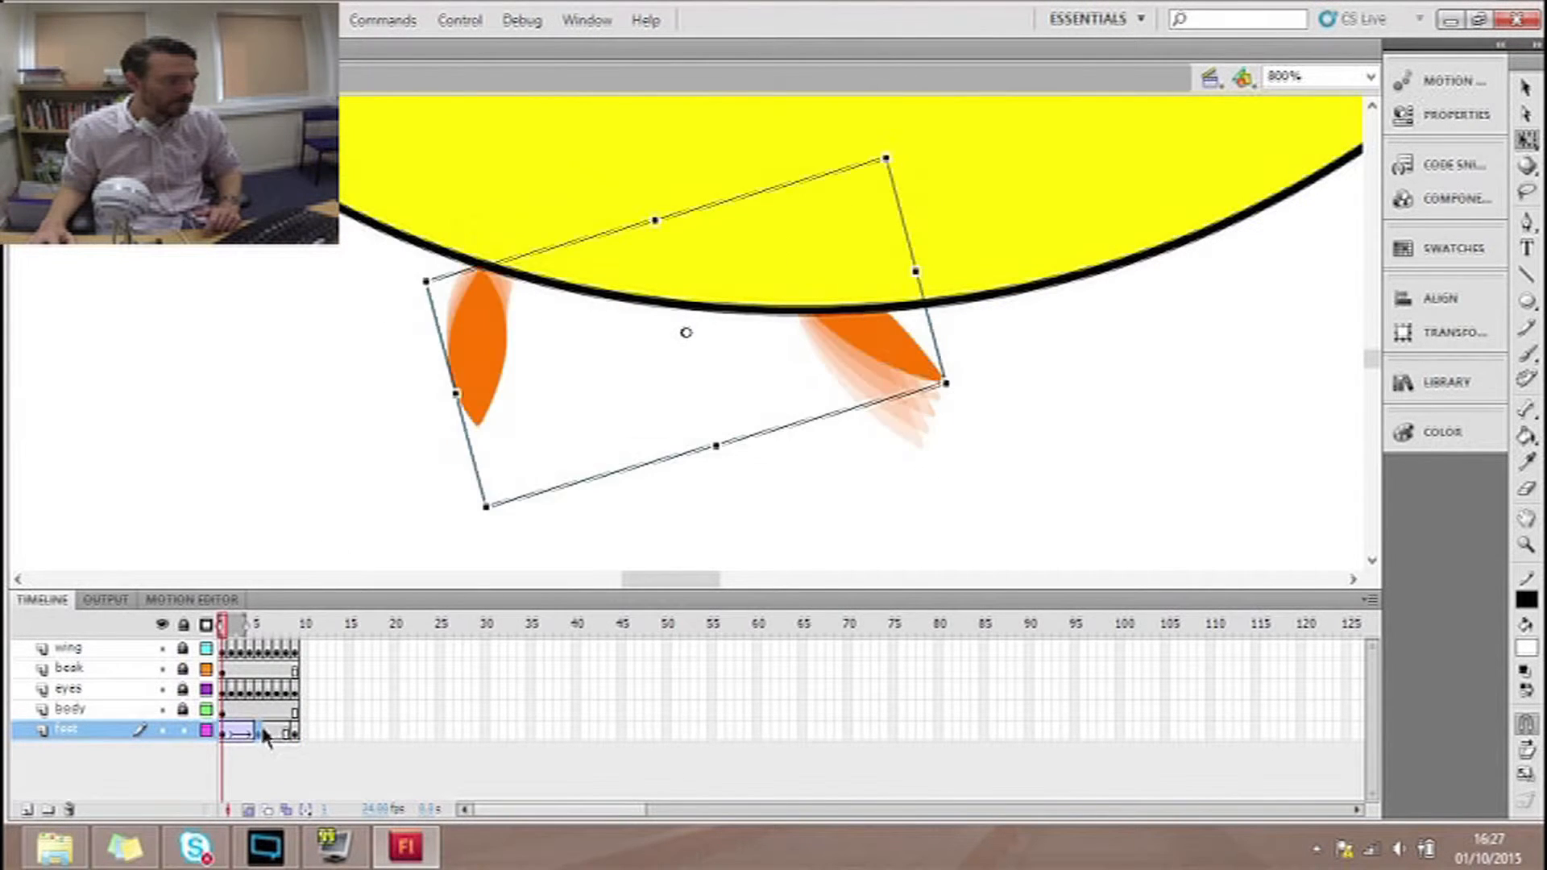
{"action": "right_click", "coordinate": [257, 729]}
{"action": "left_click", "coordinate": [419, 191]}
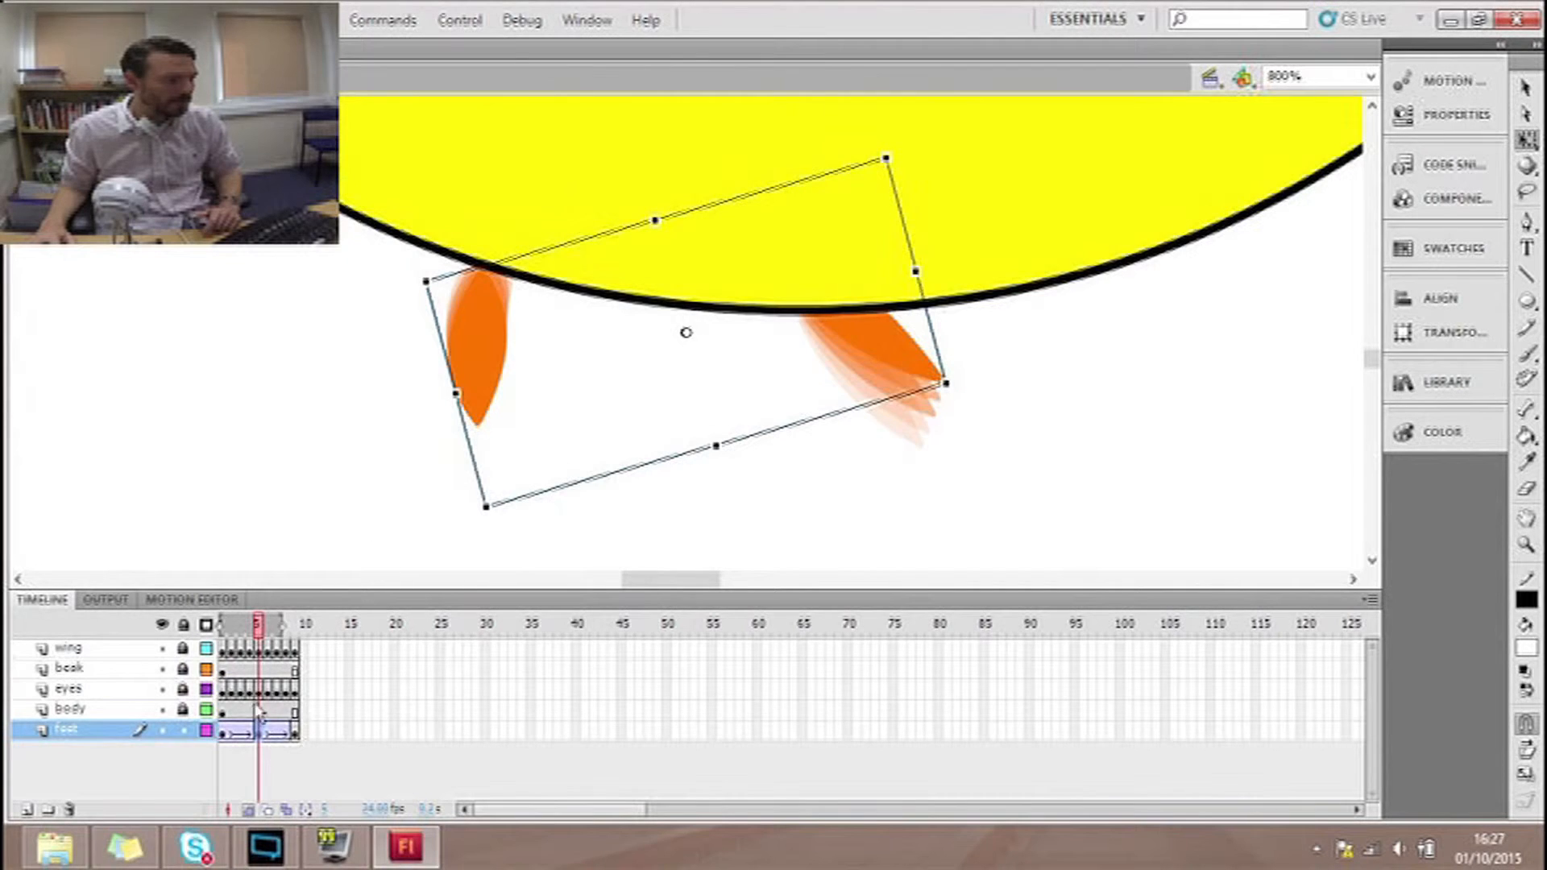
- Deselect the feet, test the movie to review the foot movement, and close the preview
{"action": "left_click", "coordinate": [189, 474]}
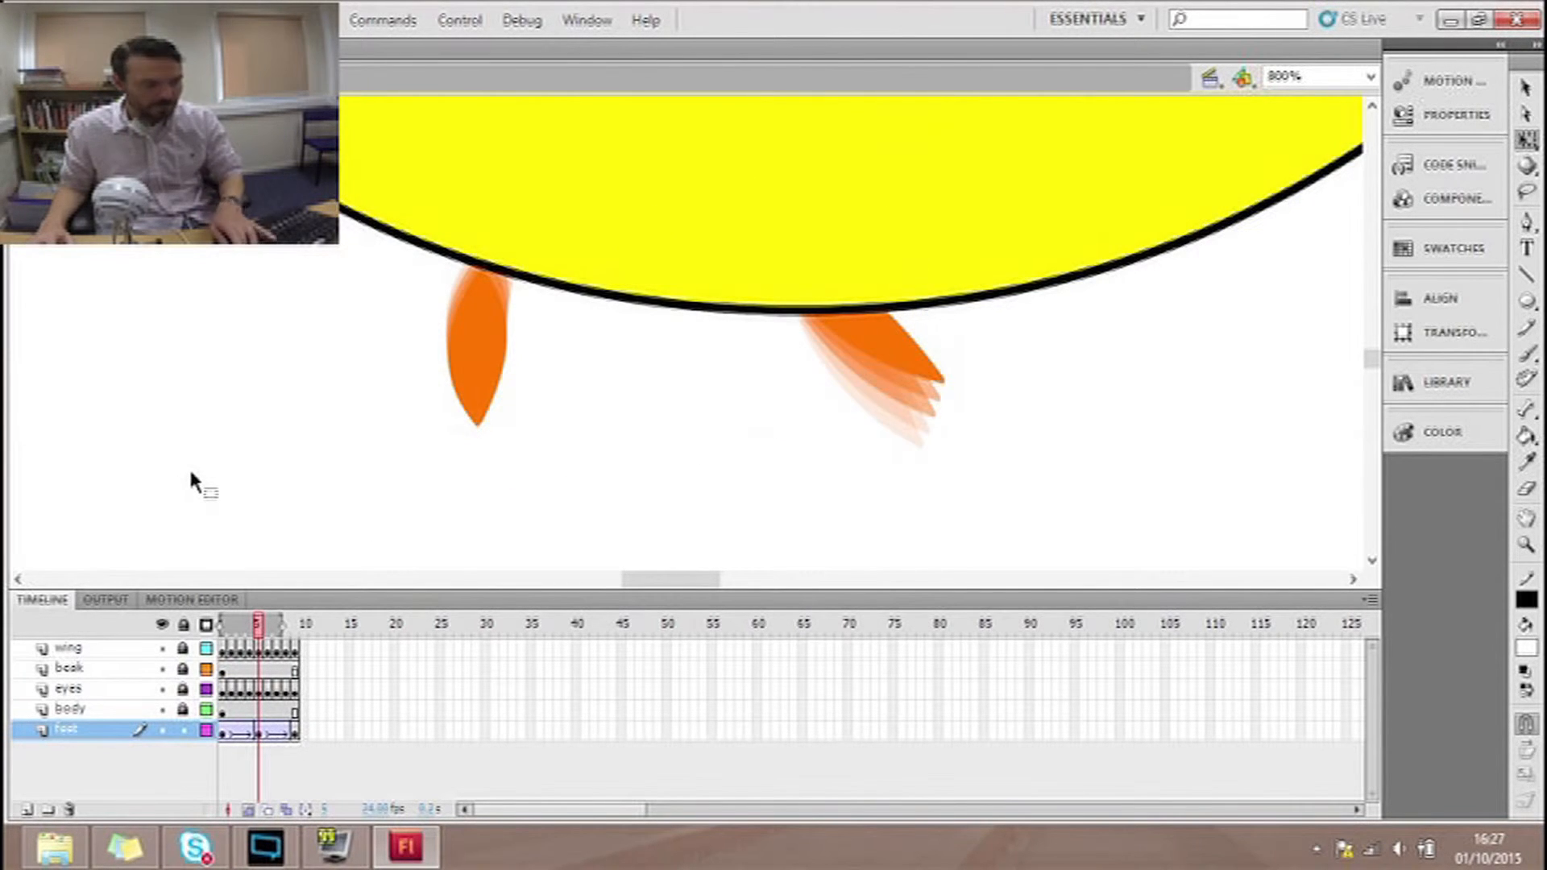
{"action": "key", "text": "ctrl+Return"}
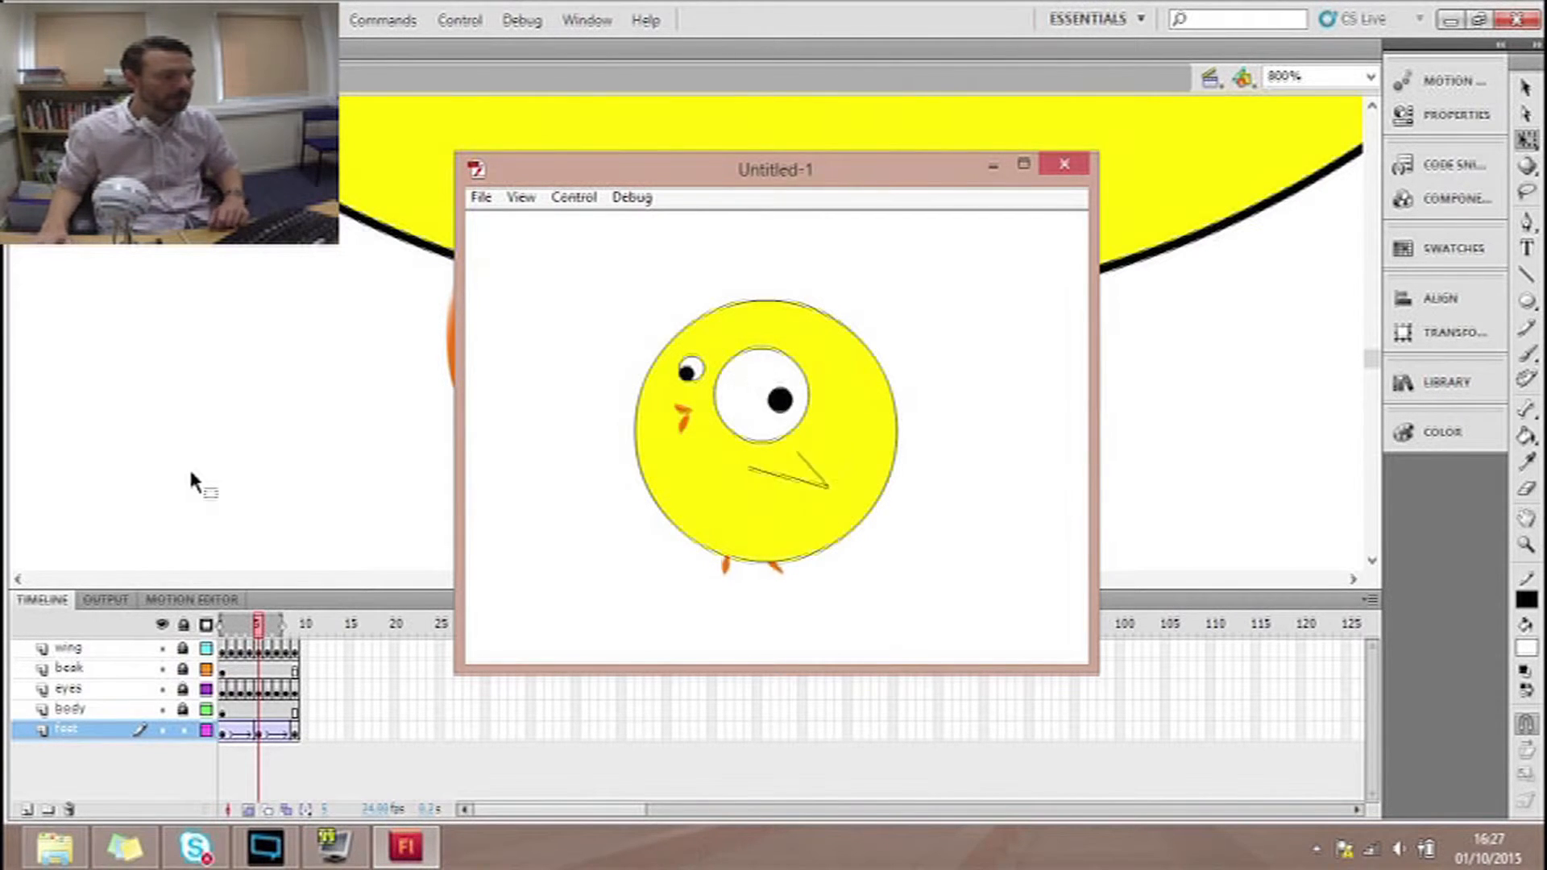
{"action": "left_click", "coordinate": [1064, 165]}
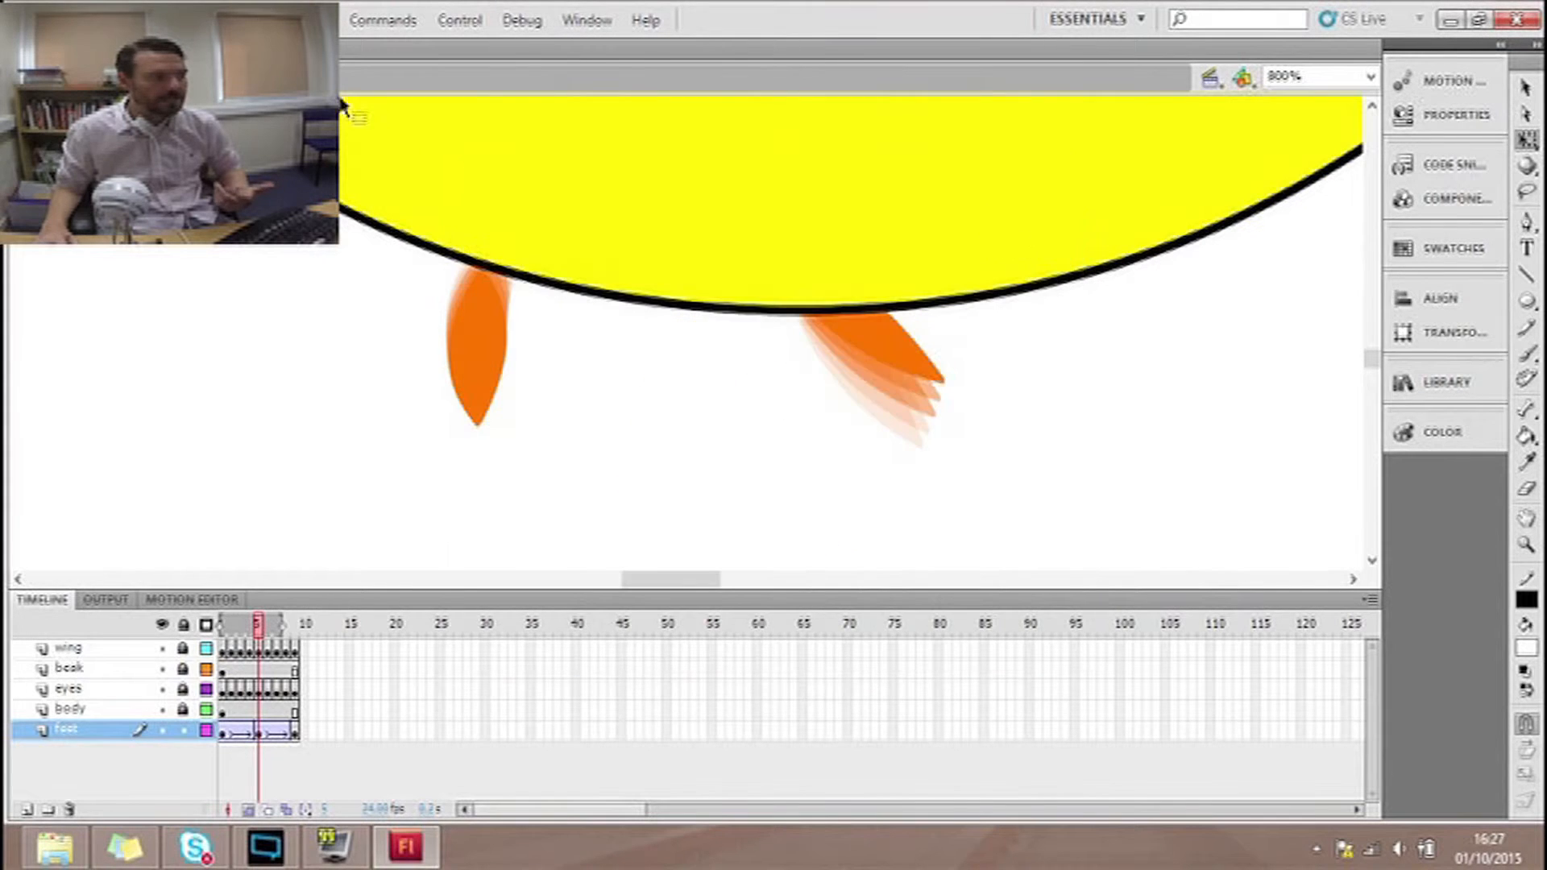
- Return to the main scene, play the bird animation as a test movie, and close the preview
{"action": "left_click", "coordinate": [69, 77]}
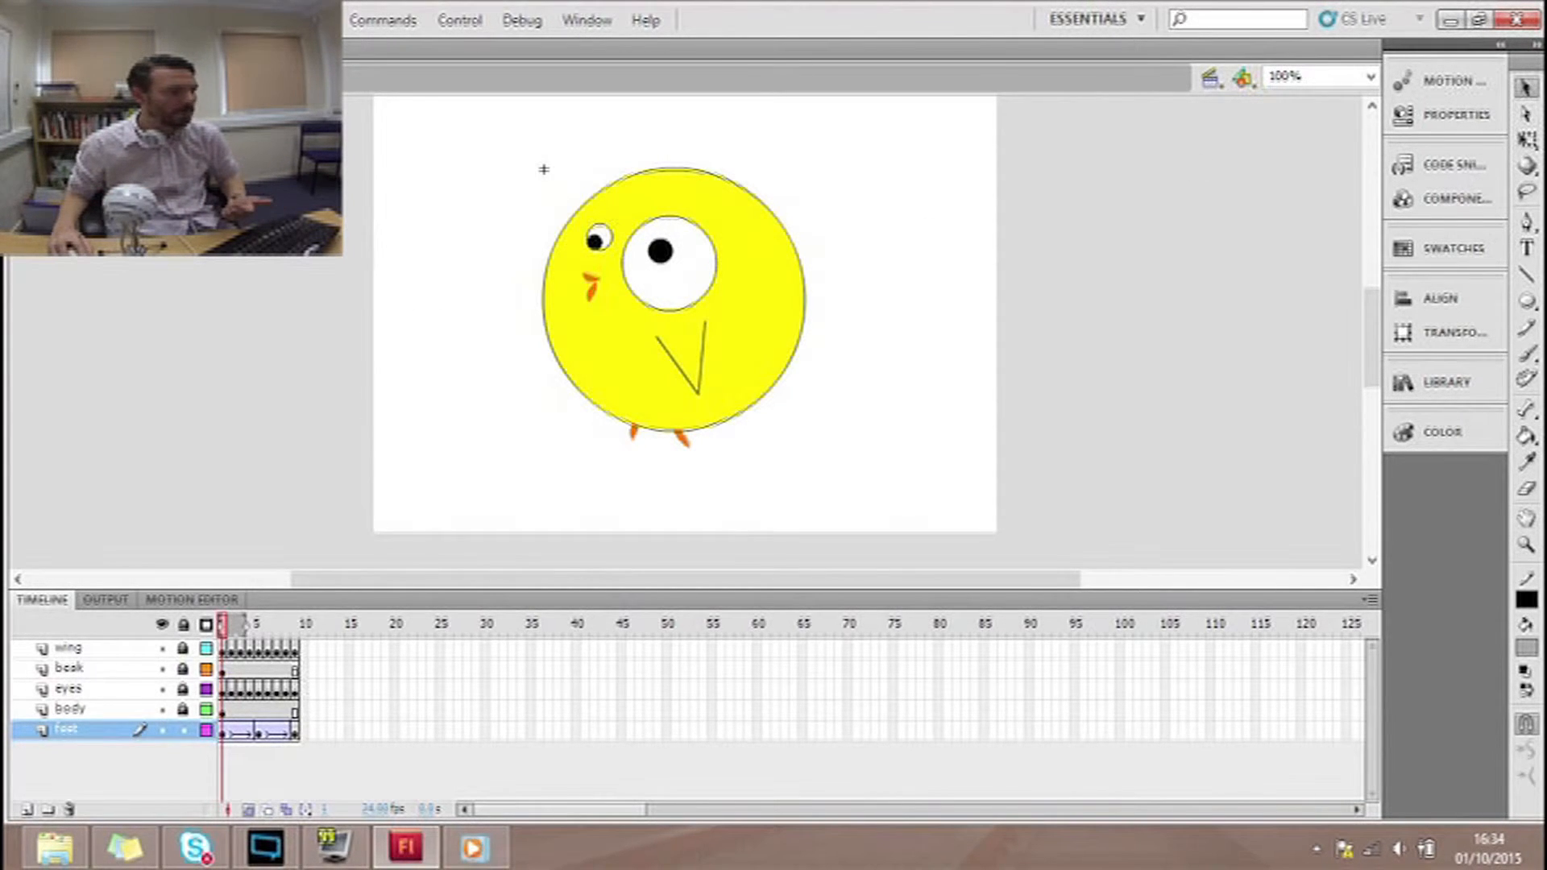
{"action": "left_click", "coordinate": [68, 77]}
{"action": "left_click", "coordinate": [974, 501]}
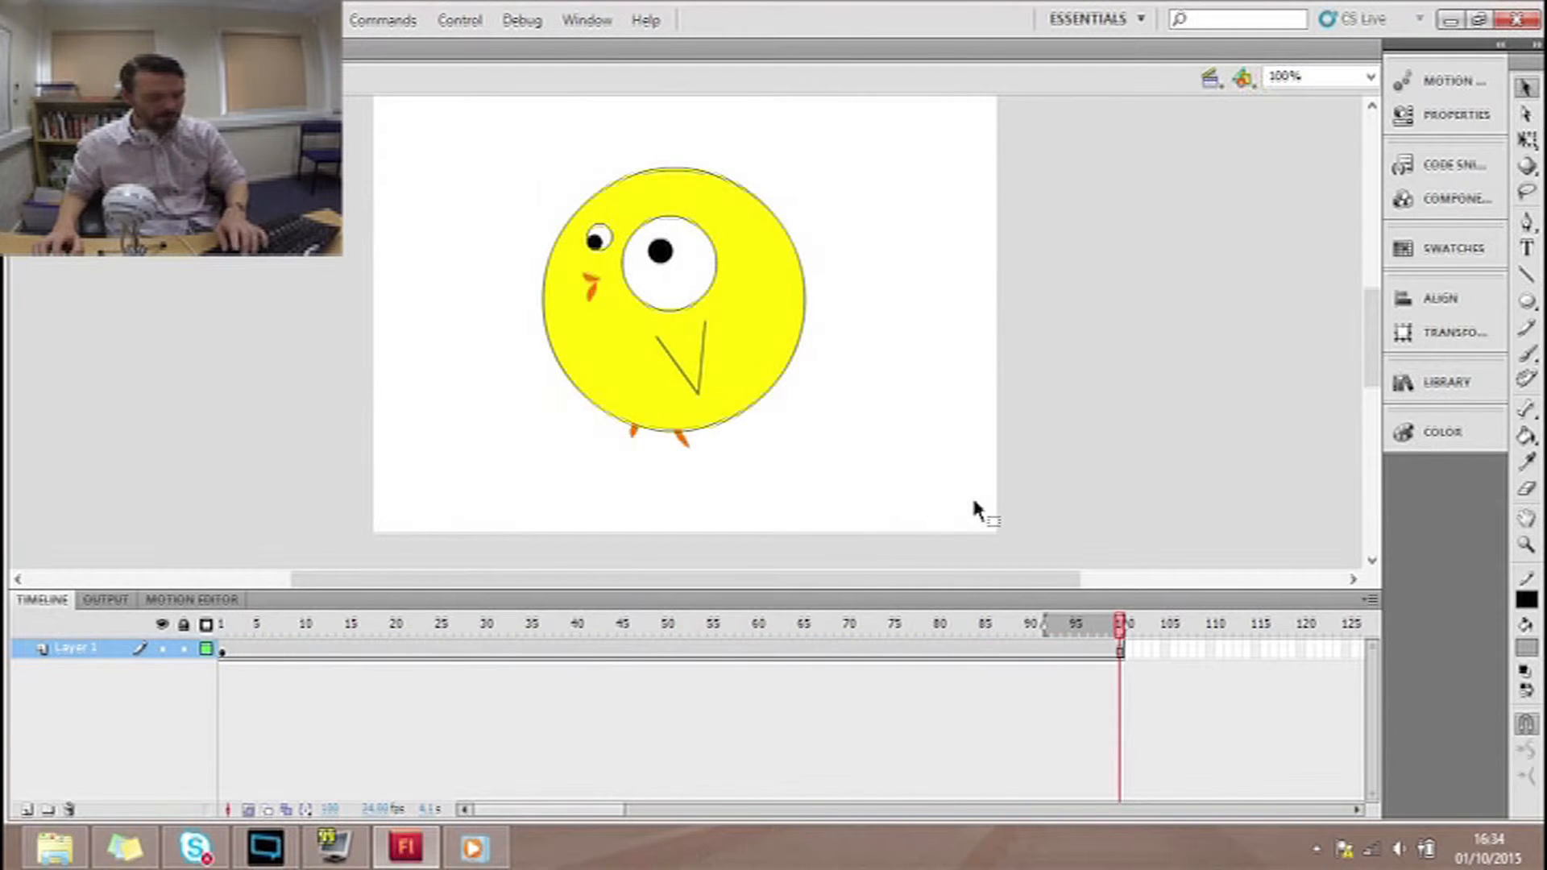
{"action": "key", "text": "ctrl+Return"}
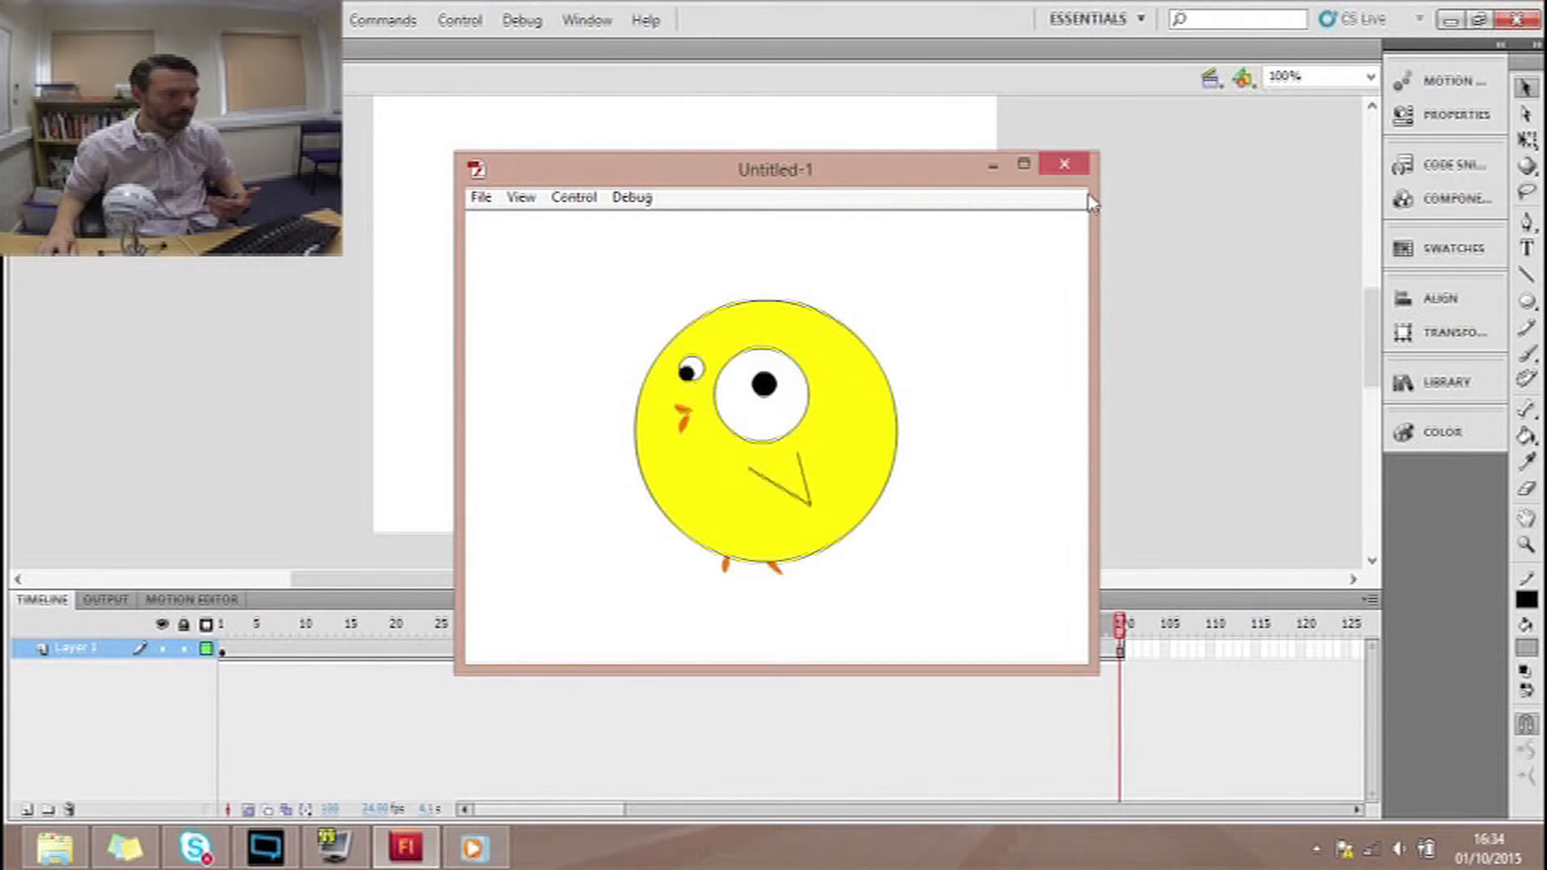
{"action": "left_click", "coordinate": [1064, 164]}
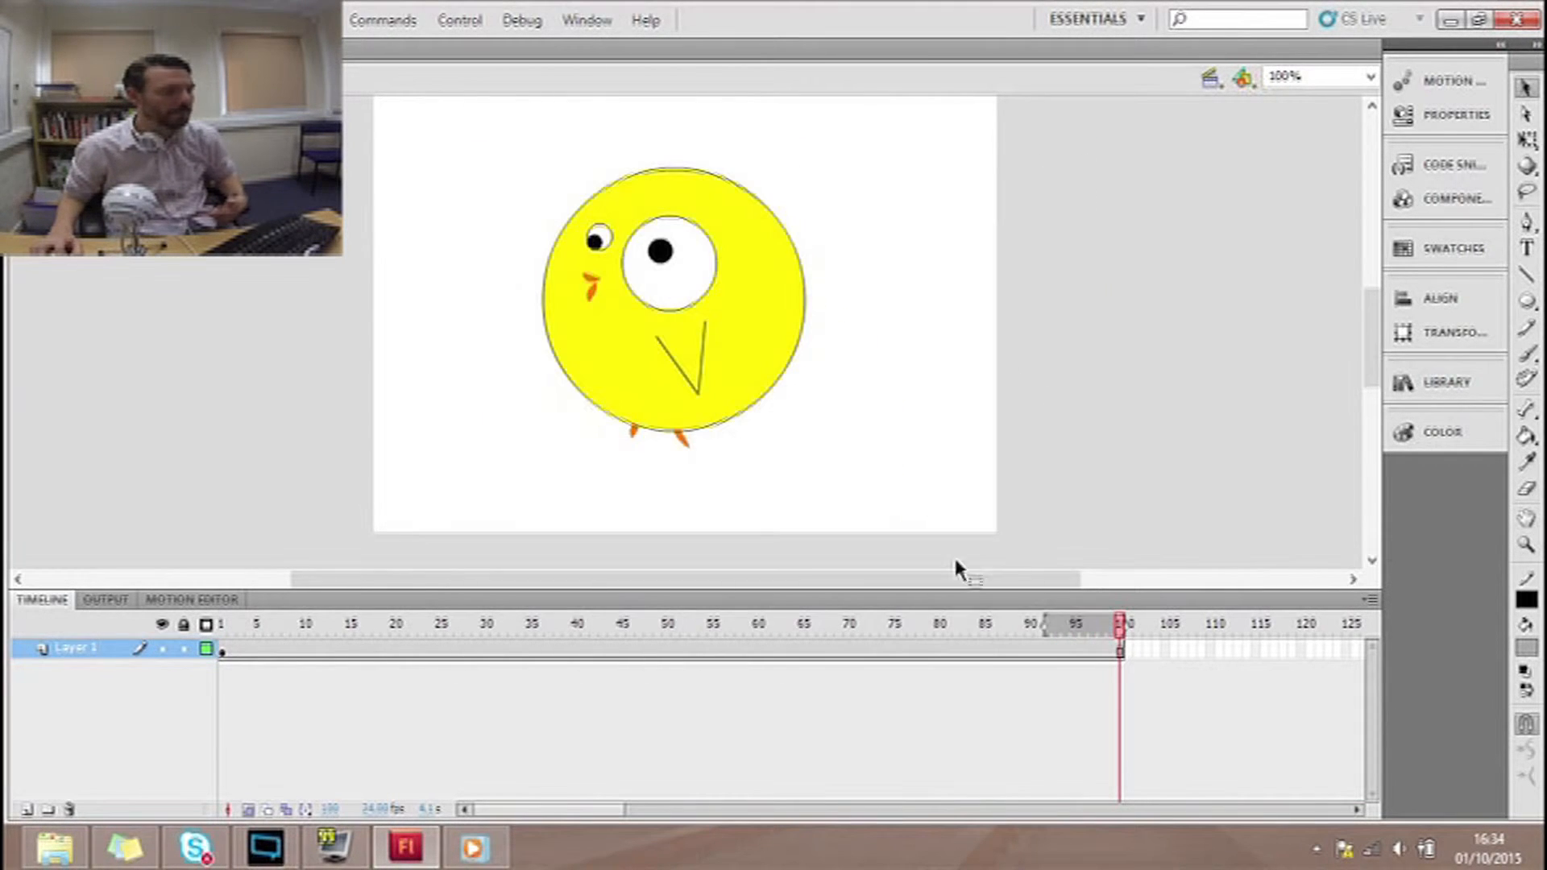
- Delete the bird instance from the stage in the main scene
{"action": "left_click", "coordinate": [775, 356]}
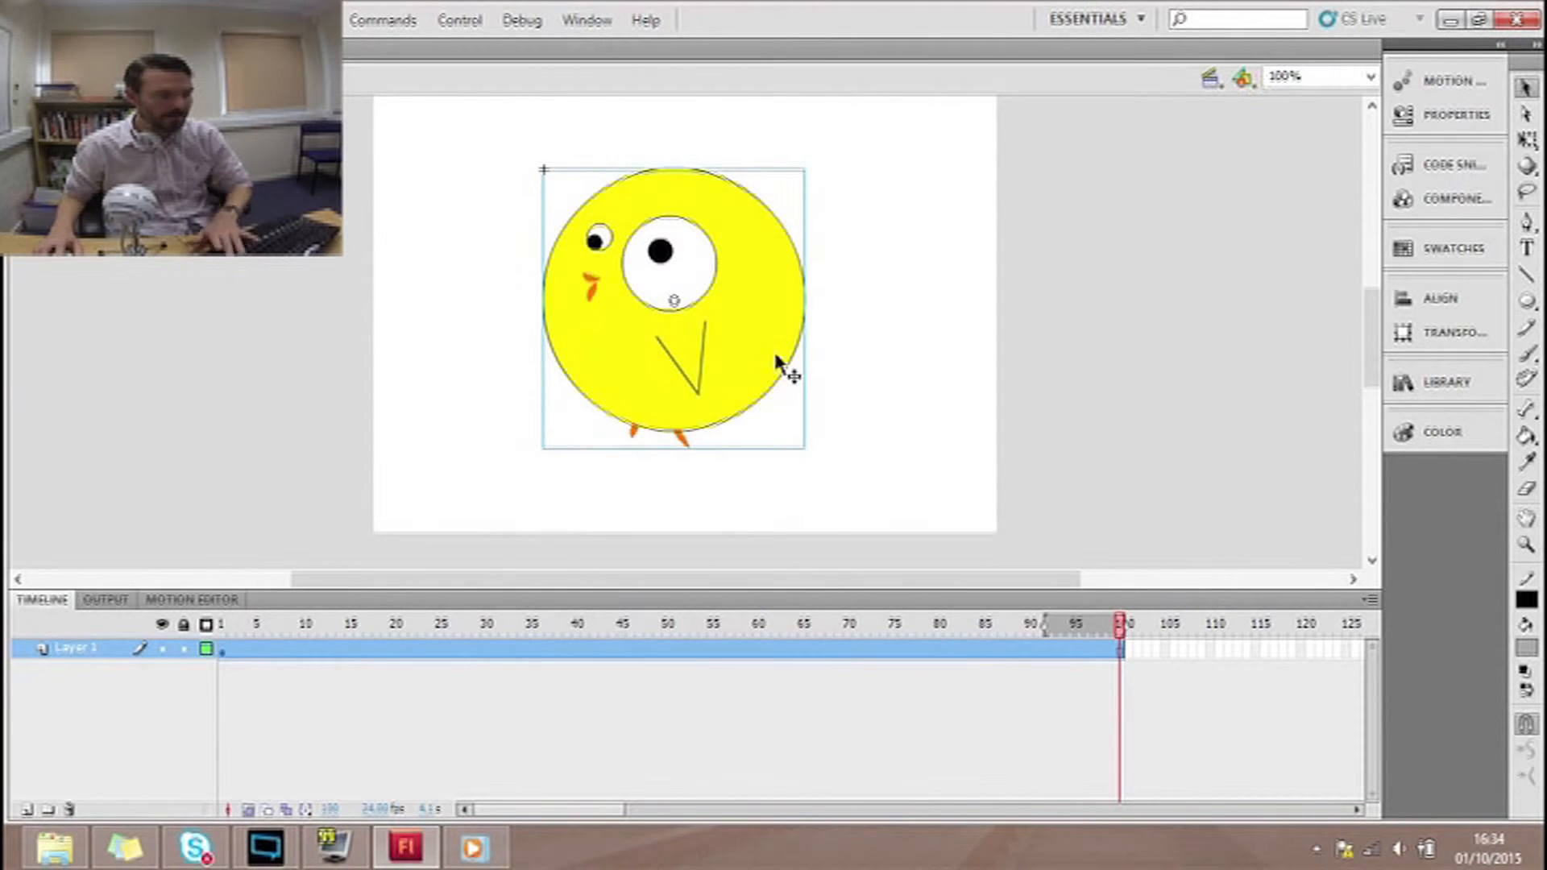
{"action": "key", "text": "Delete"}
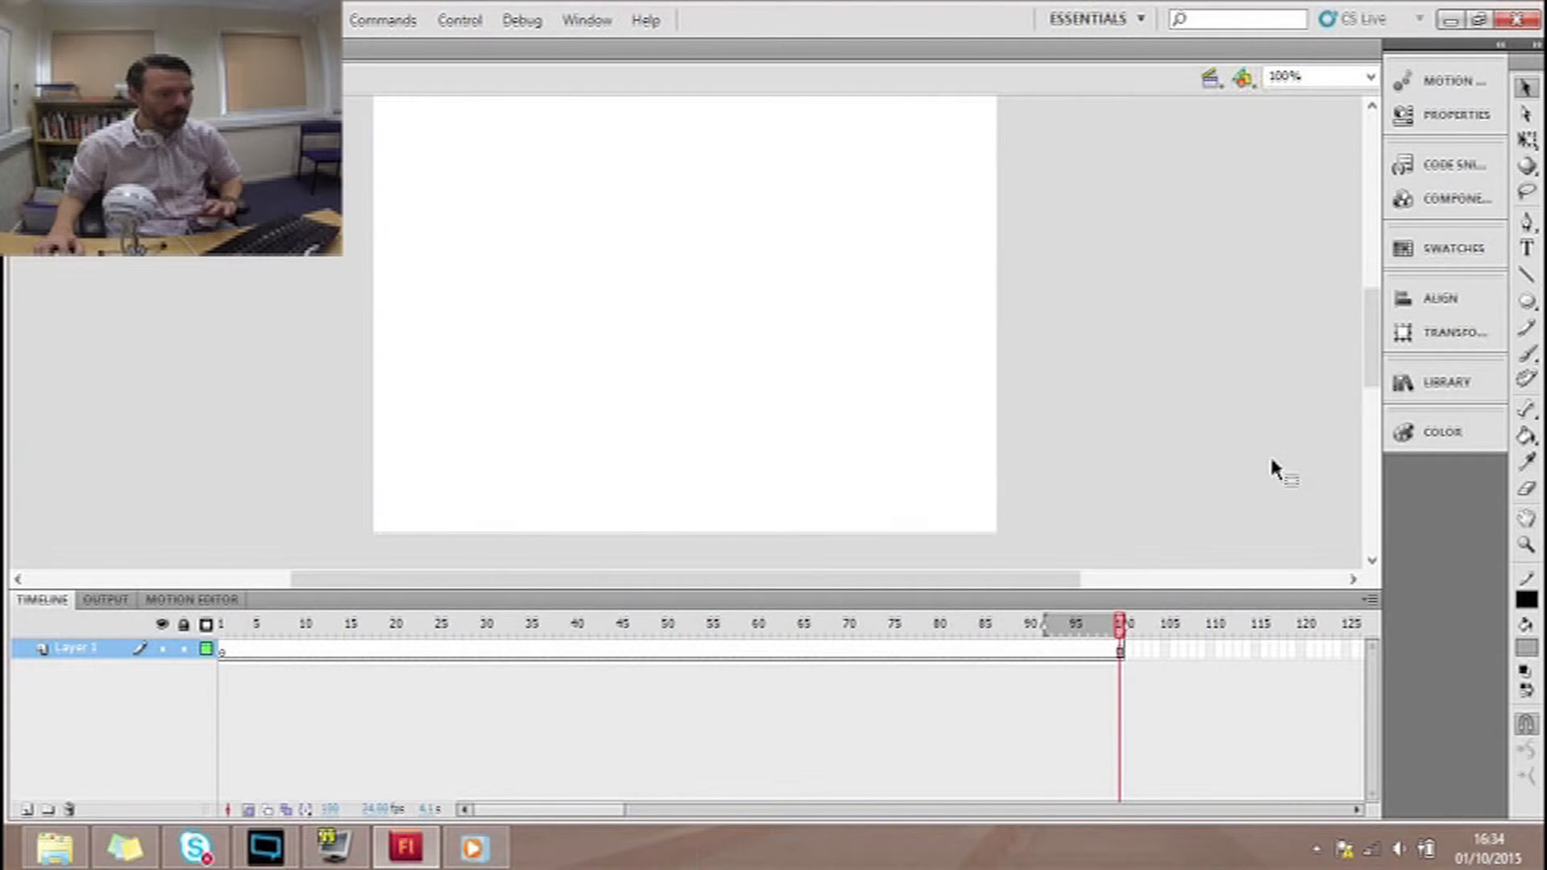
- Try to set the fill colour to light grey #CCCCCC with 50% alpha
{"action": "left_click", "coordinate": [1527, 649]}
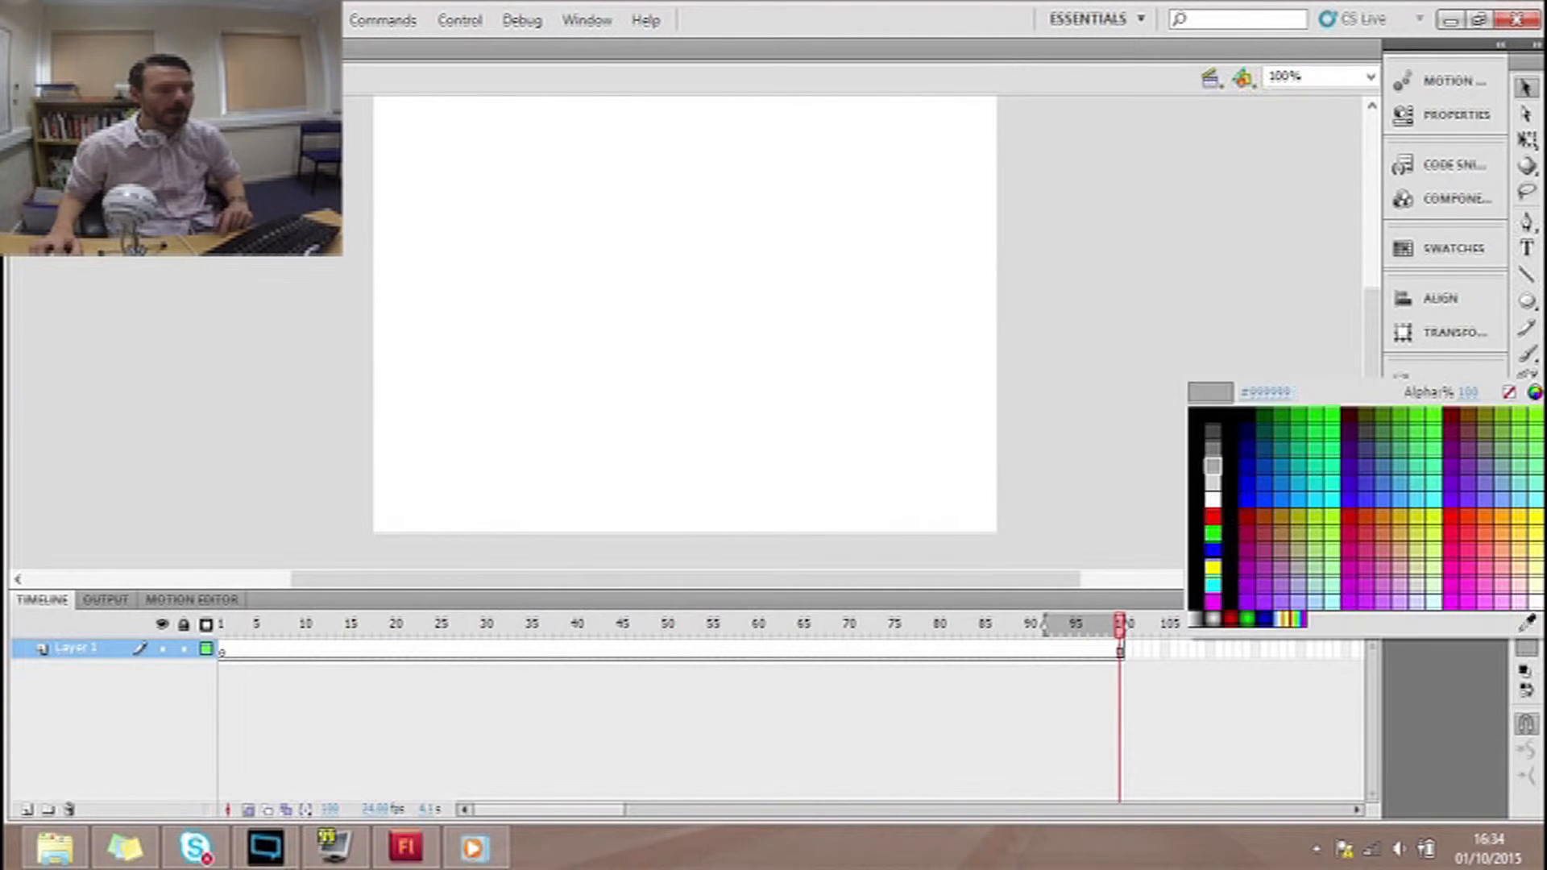
{"action": "left_click", "coordinate": [1472, 393]}
{"action": "left_click", "coordinate": [1475, 417]}
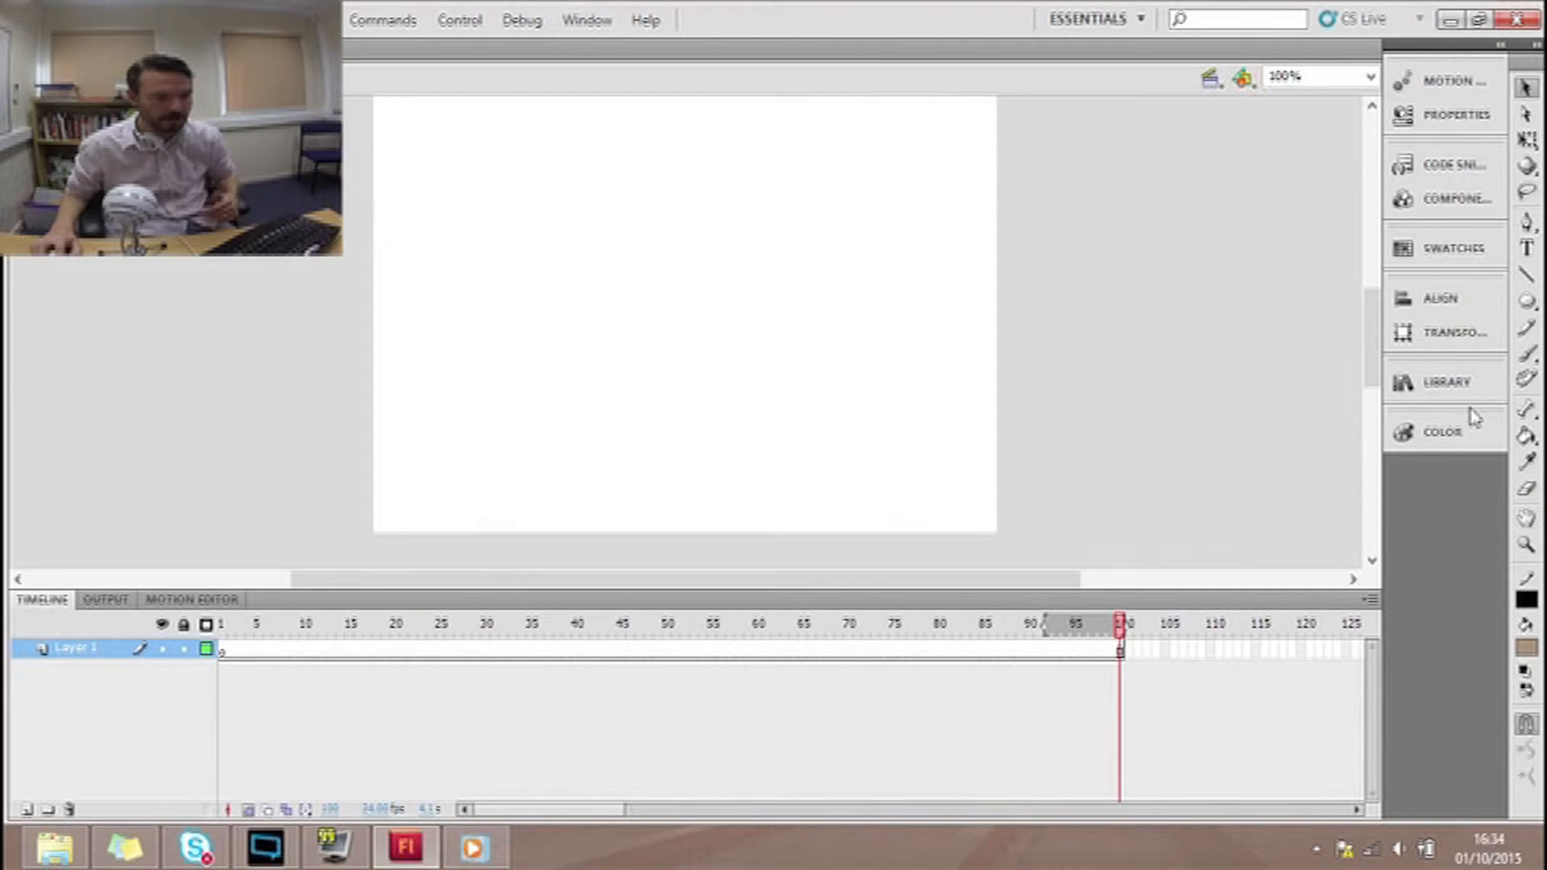
{"action": "left_click", "coordinate": [1525, 647]}
{"action": "left_click", "coordinate": [1218, 490]}
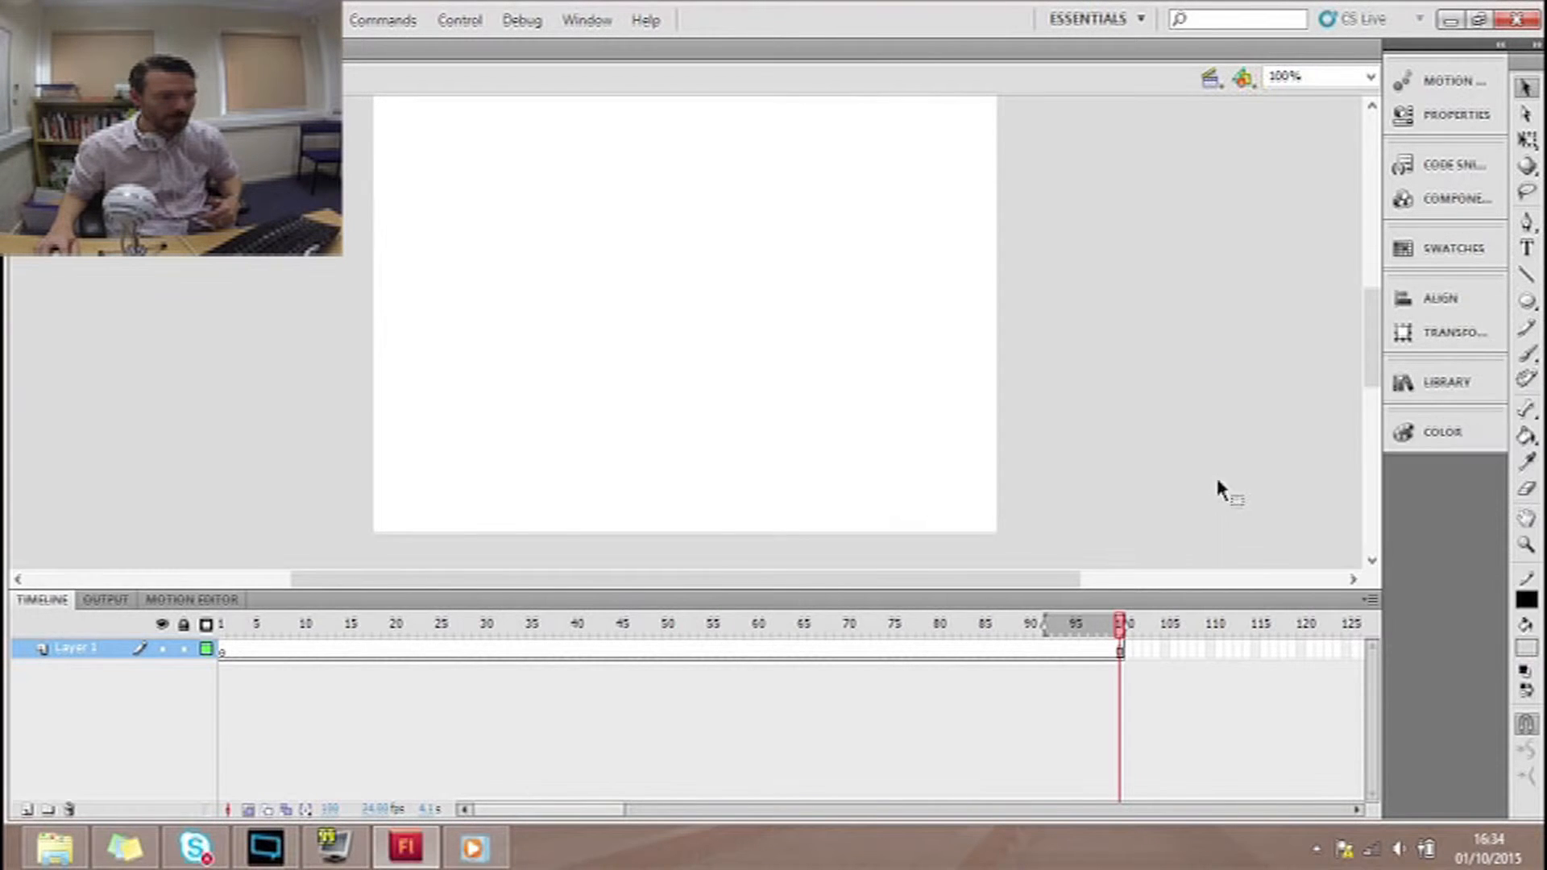
{"action": "left_click", "coordinate": [1531, 645]}
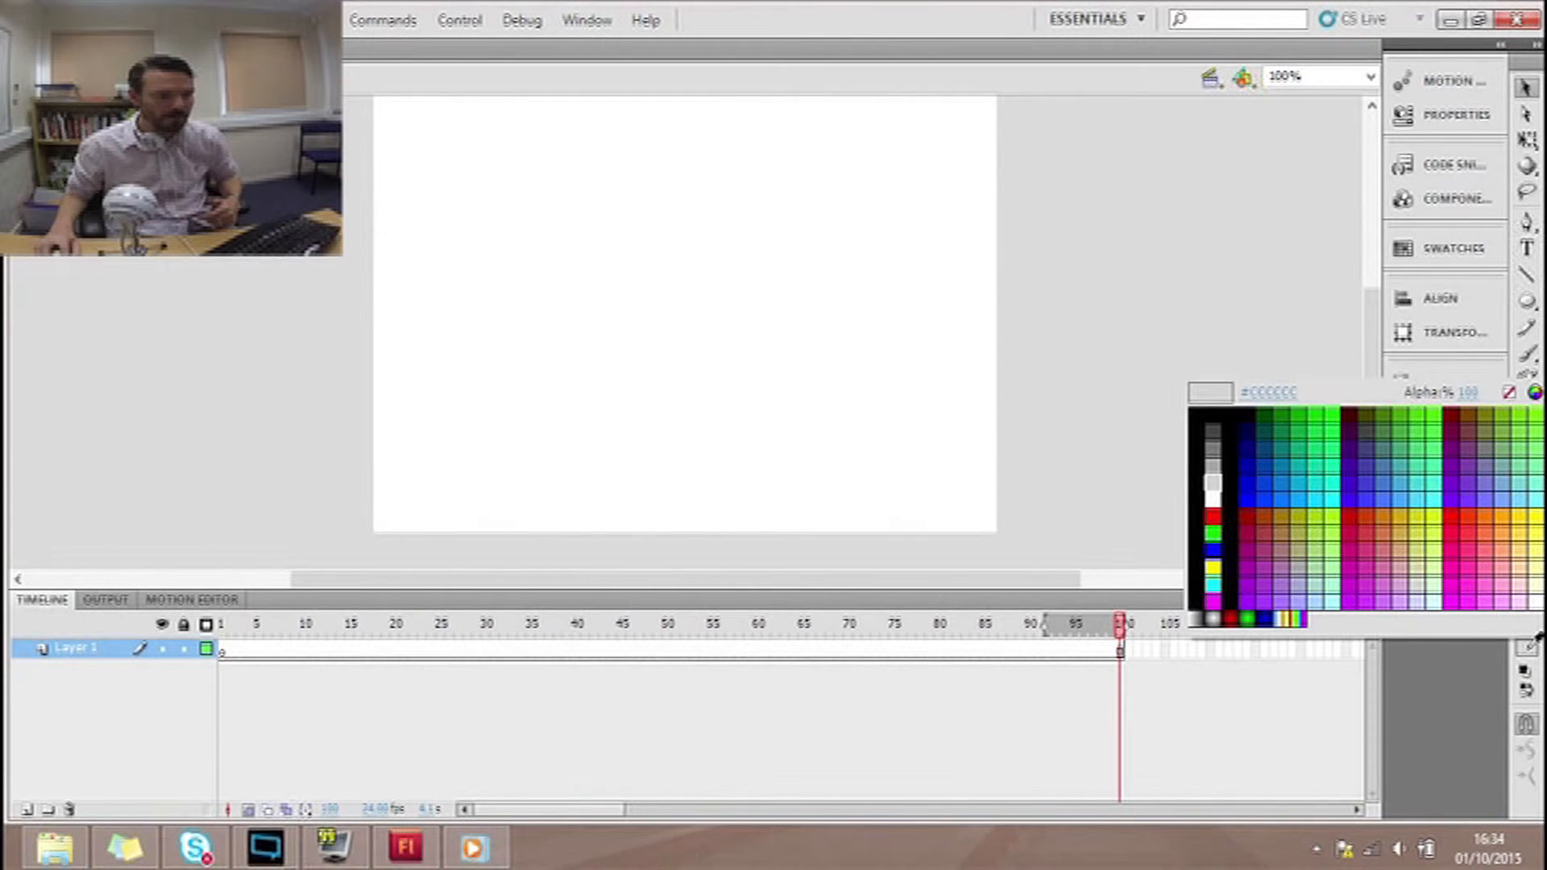
{"action": "left_click", "coordinate": [1468, 393]}
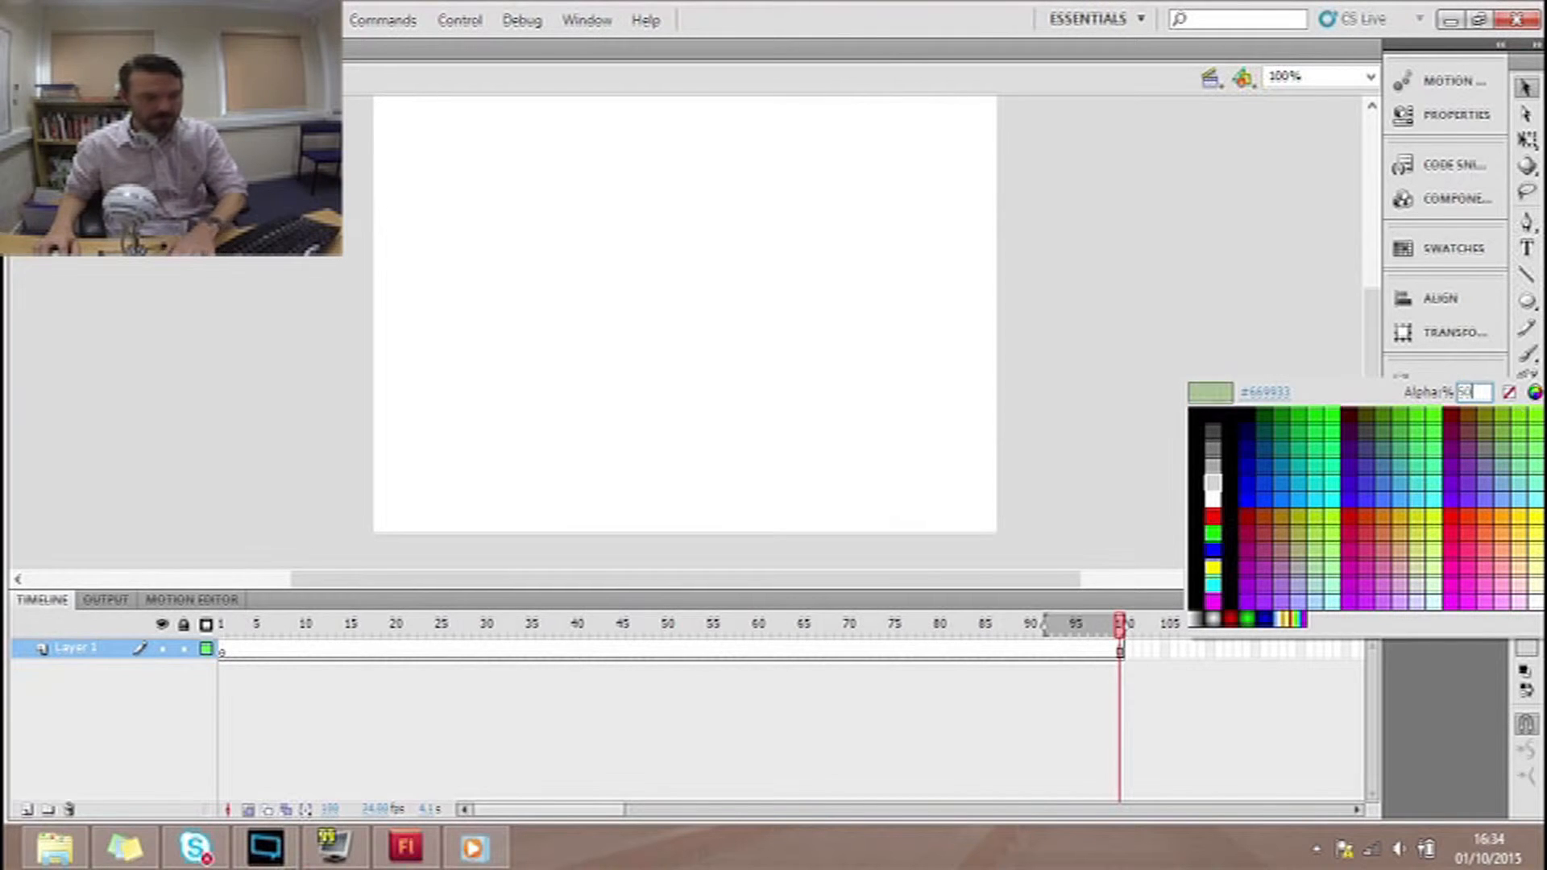
{"action": "left_click", "coordinate": [1509, 435]}
- Set the fill colour to a semi-transparent light grey
{"action": "left_click", "coordinate": [1530, 647]}
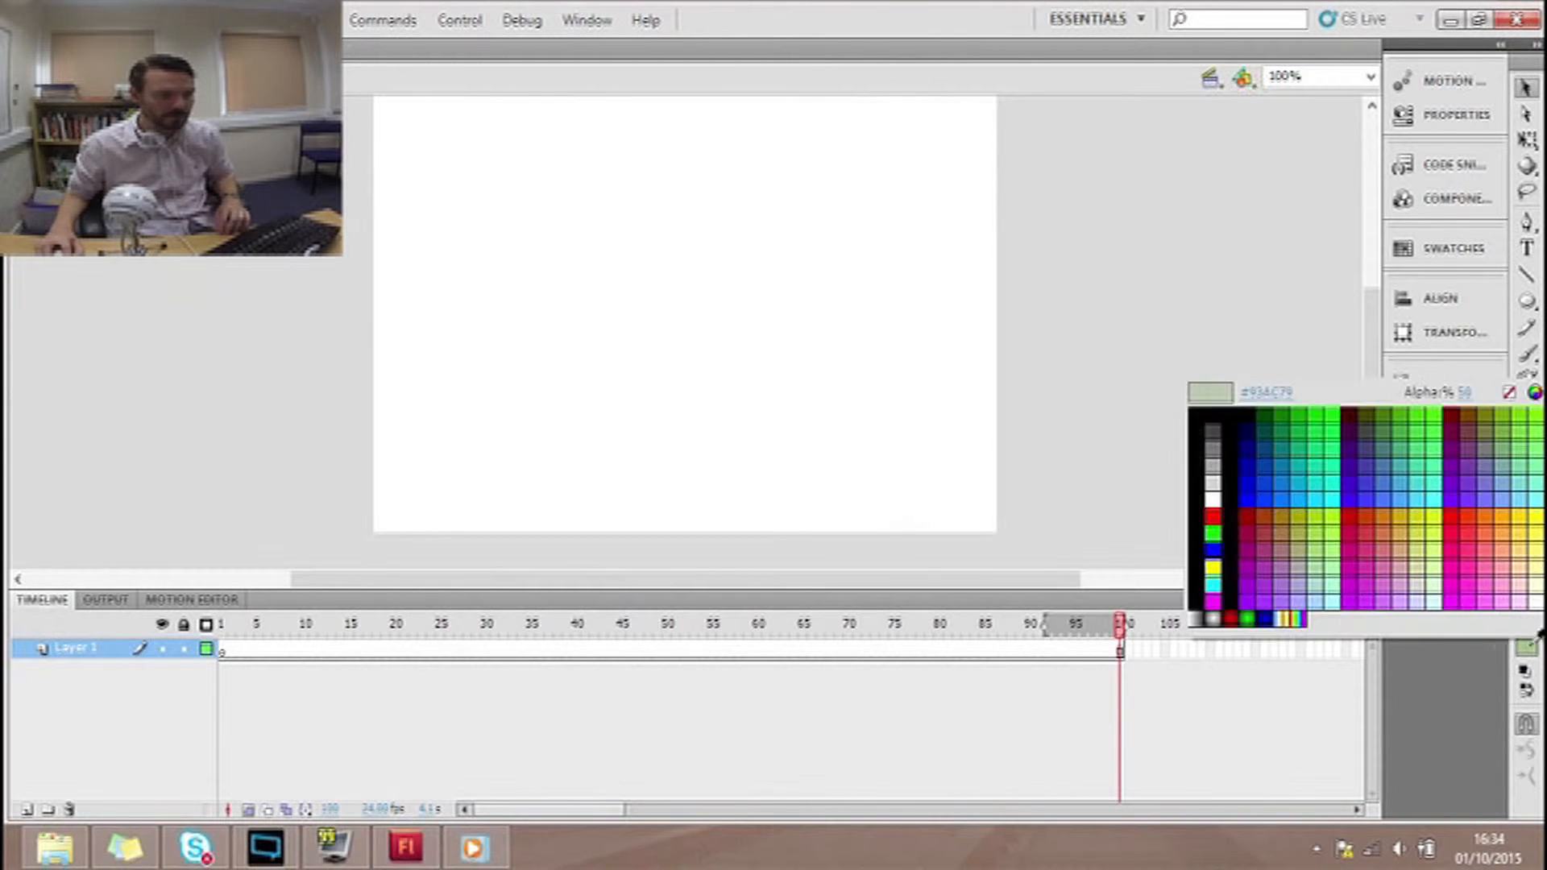
{"action": "left_click", "coordinate": [1214, 478]}
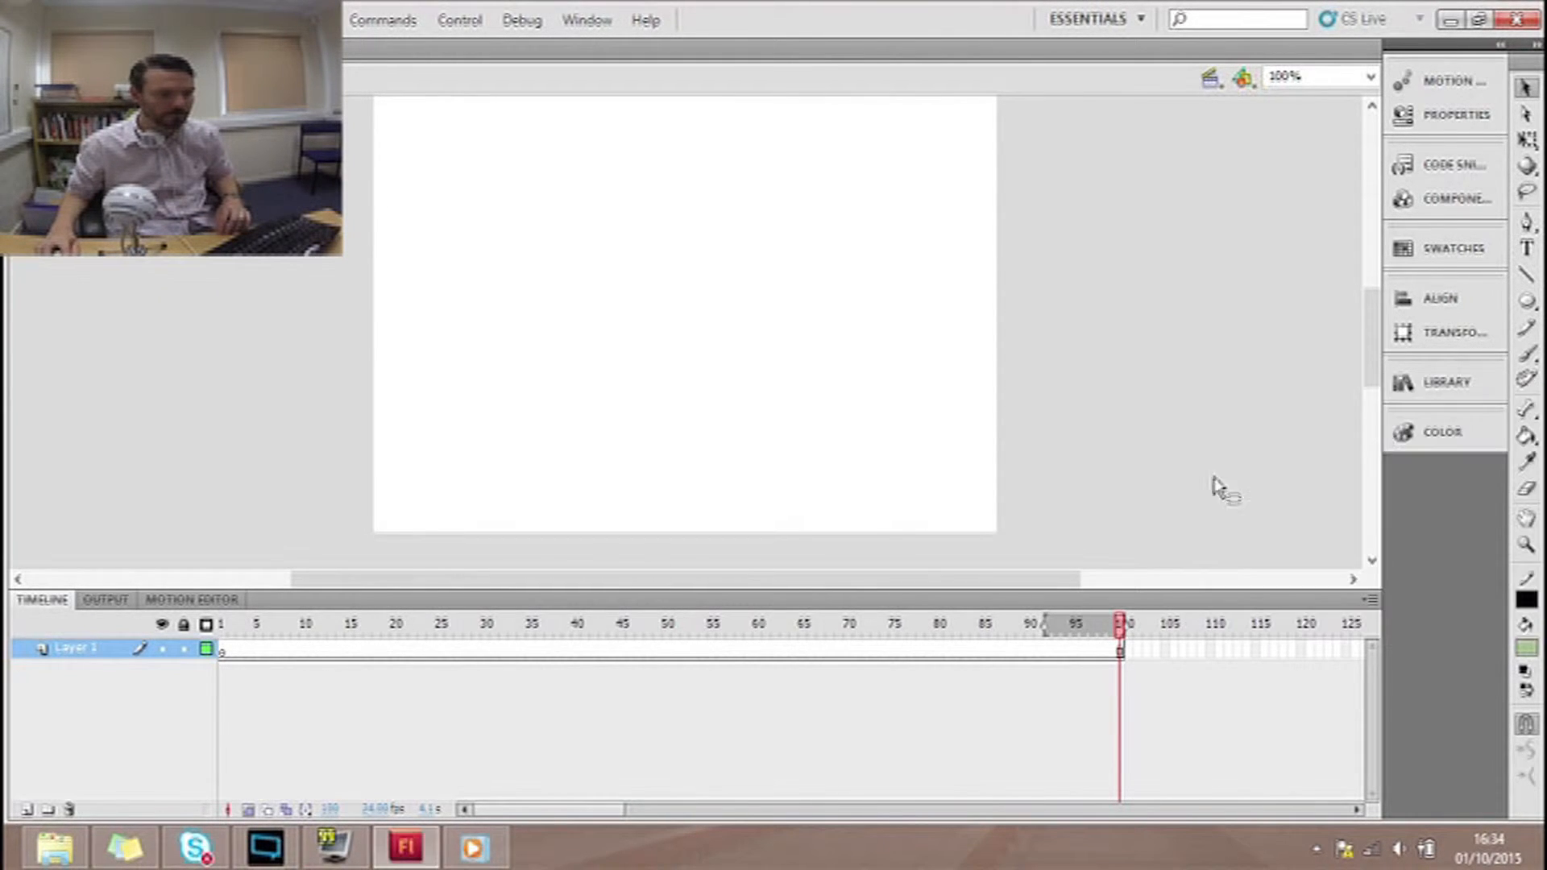
{"action": "left_click", "coordinate": [1529, 652]}
{"action": "left_click", "coordinate": [1471, 392]}
{"action": "type", "text": "5"}
{"action": "key", "text": "Return"}
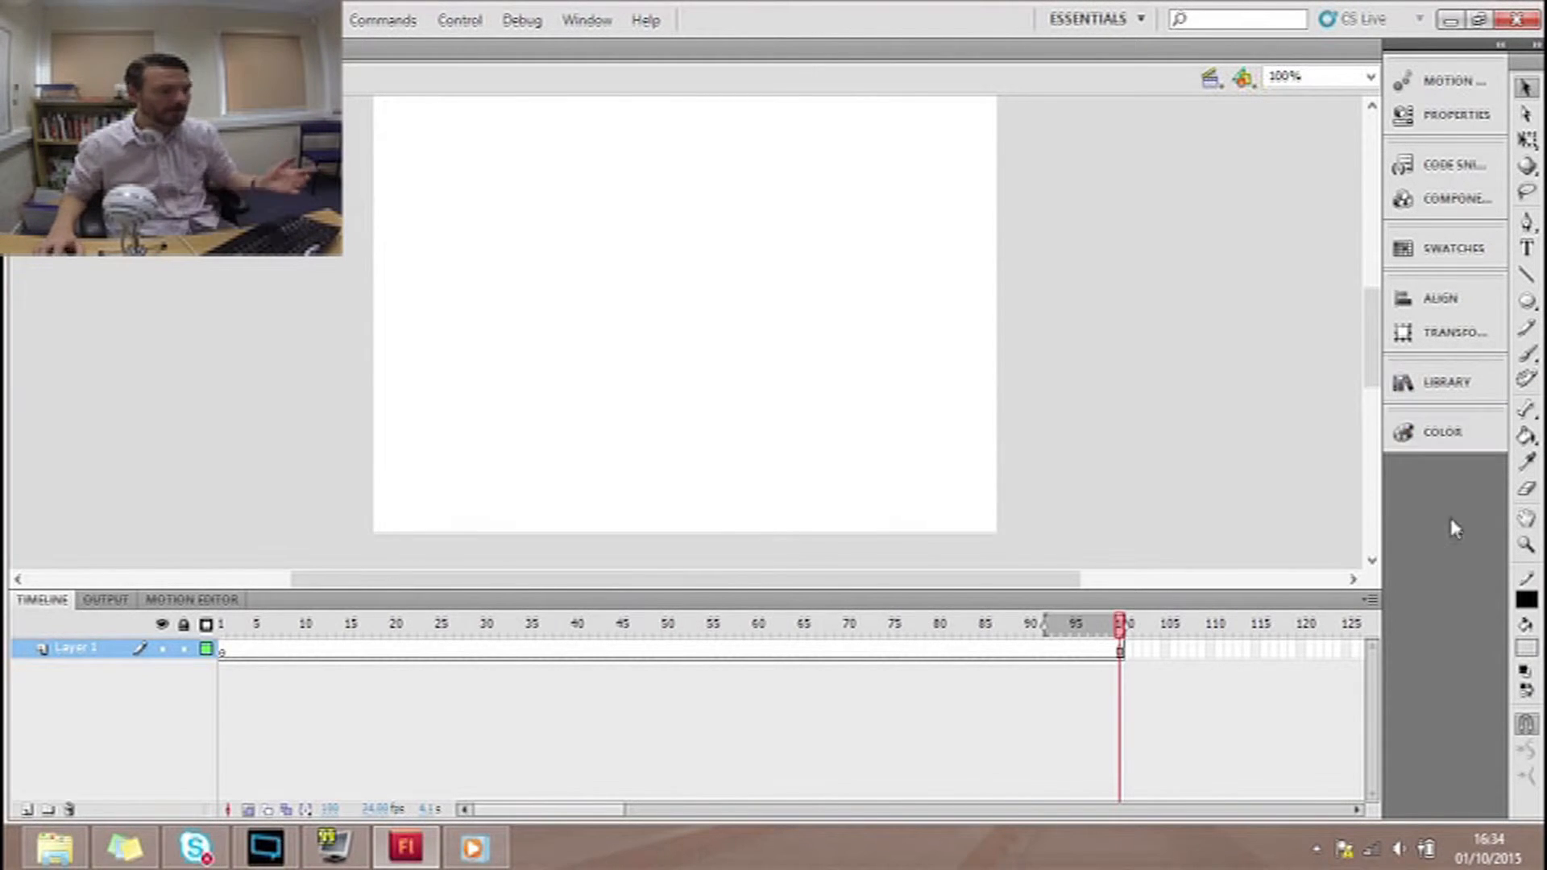
- Turn off the stroke colour and draw a wide, flat grey ellipse in the lower middle of the stage
{"action": "left_click", "coordinate": [1524, 605]}
{"action": "left_click", "coordinate": [1505, 342]}
{"action": "left_click", "coordinate": [1525, 299]}
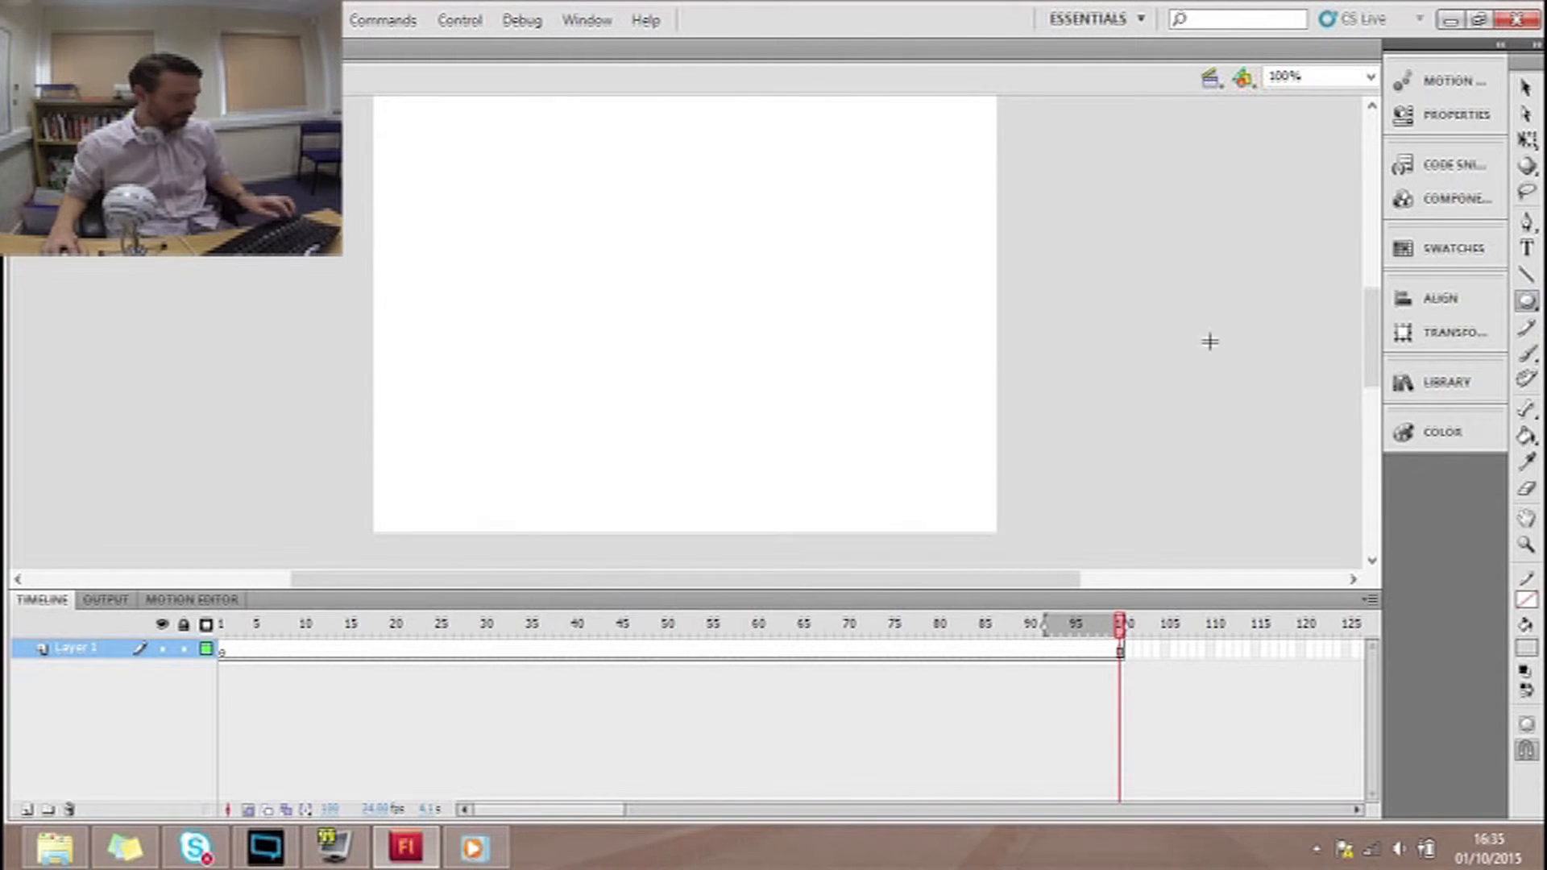
{"action": "mouse_move", "coordinate": [569, 431]}
{"action": "left_mouse_down"}
{"action": "mouse_move", "coordinate": [791, 449]}
{"action": "mouse_move", "coordinate": [814, 478]}
{"action": "left_mouse_up"}
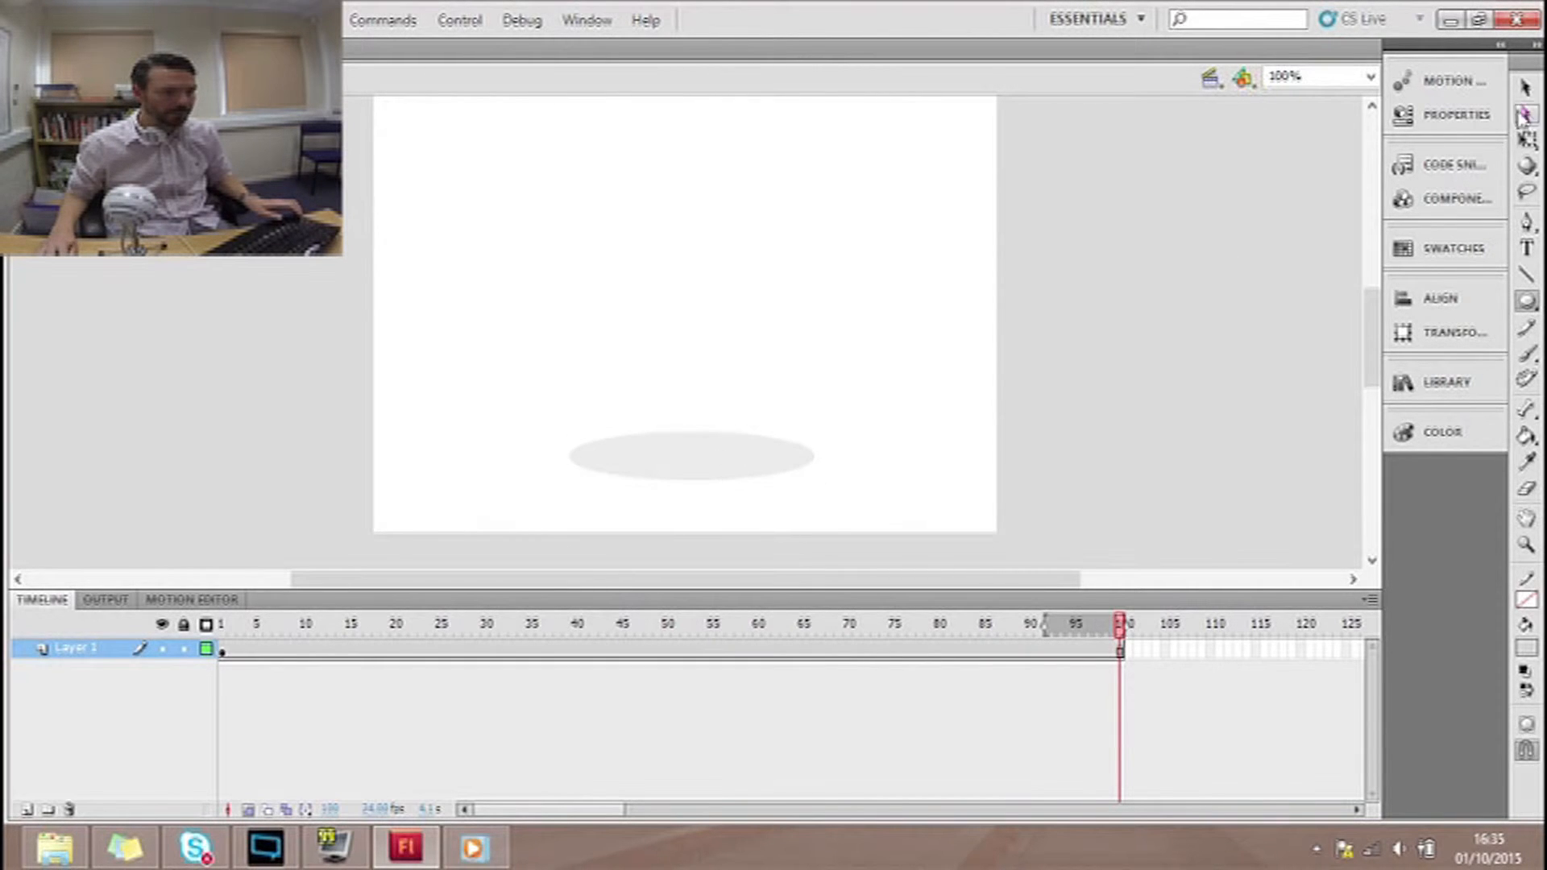
- Convert the grey ellipse to a graphic symbol named shadow
{"action": "left_click", "coordinate": [1525, 89]}
{"action": "right_click", "coordinate": [690, 460]}
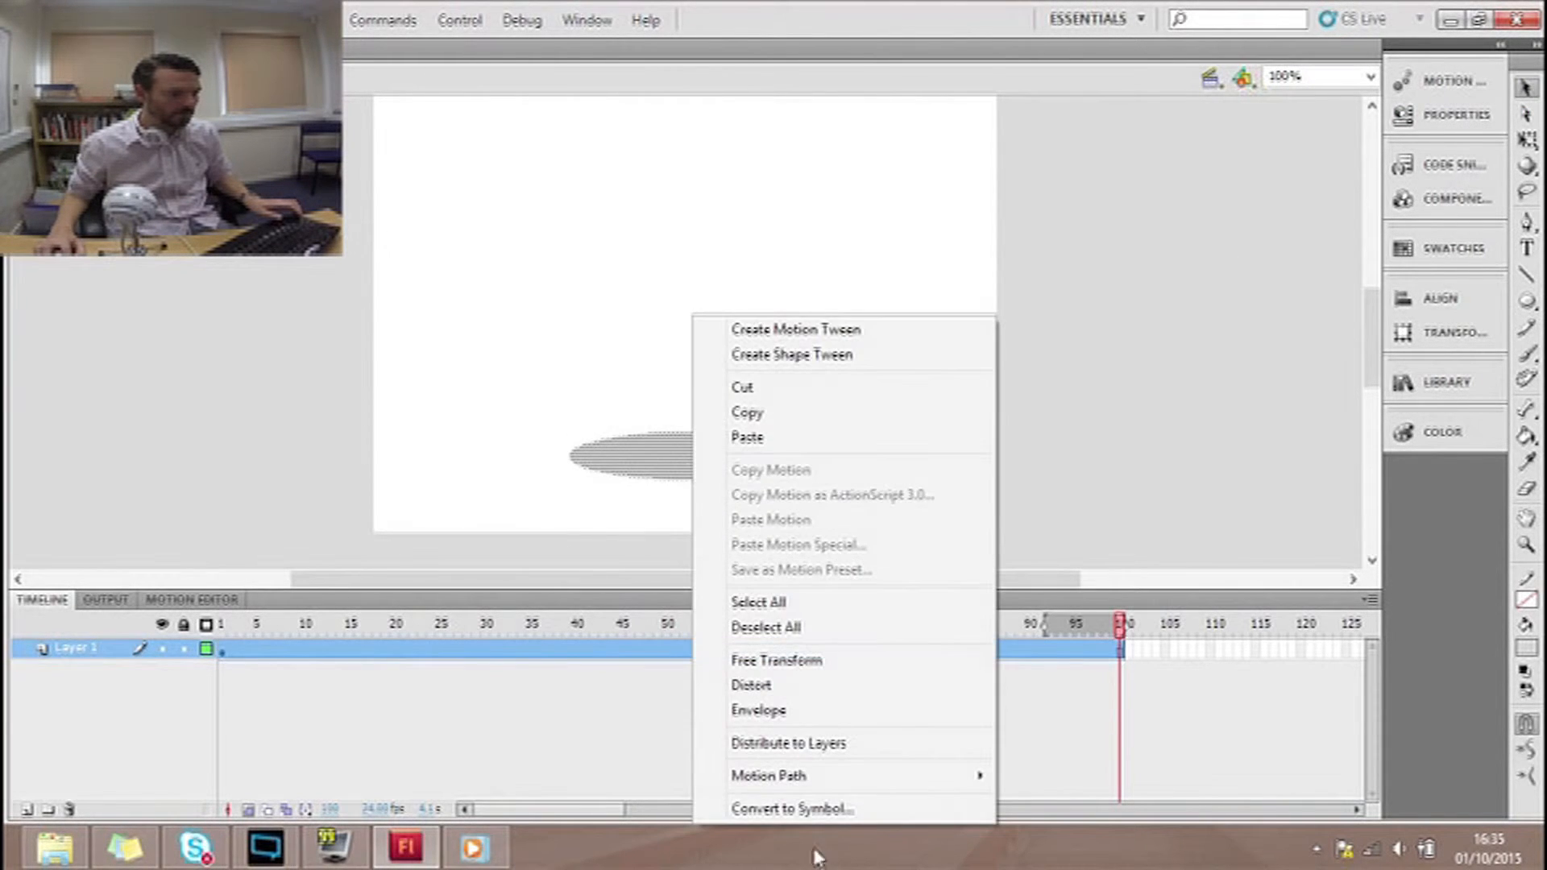
{"action": "left_click", "coordinate": [789, 805]}
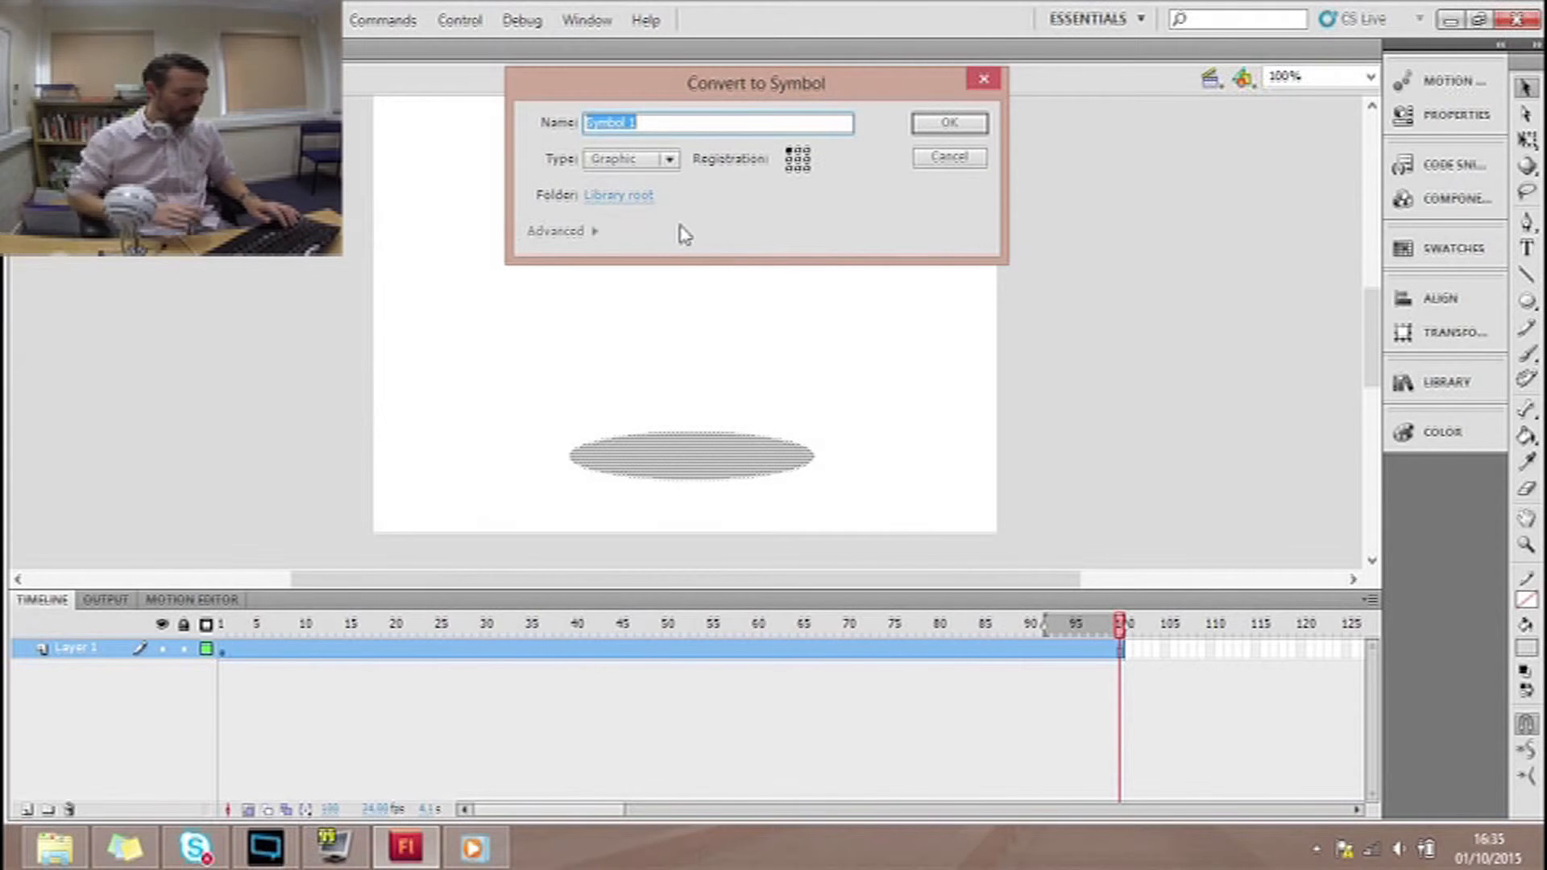
{"action": "type", "text": "shadow"}
{"action": "key", "text": "Return"}
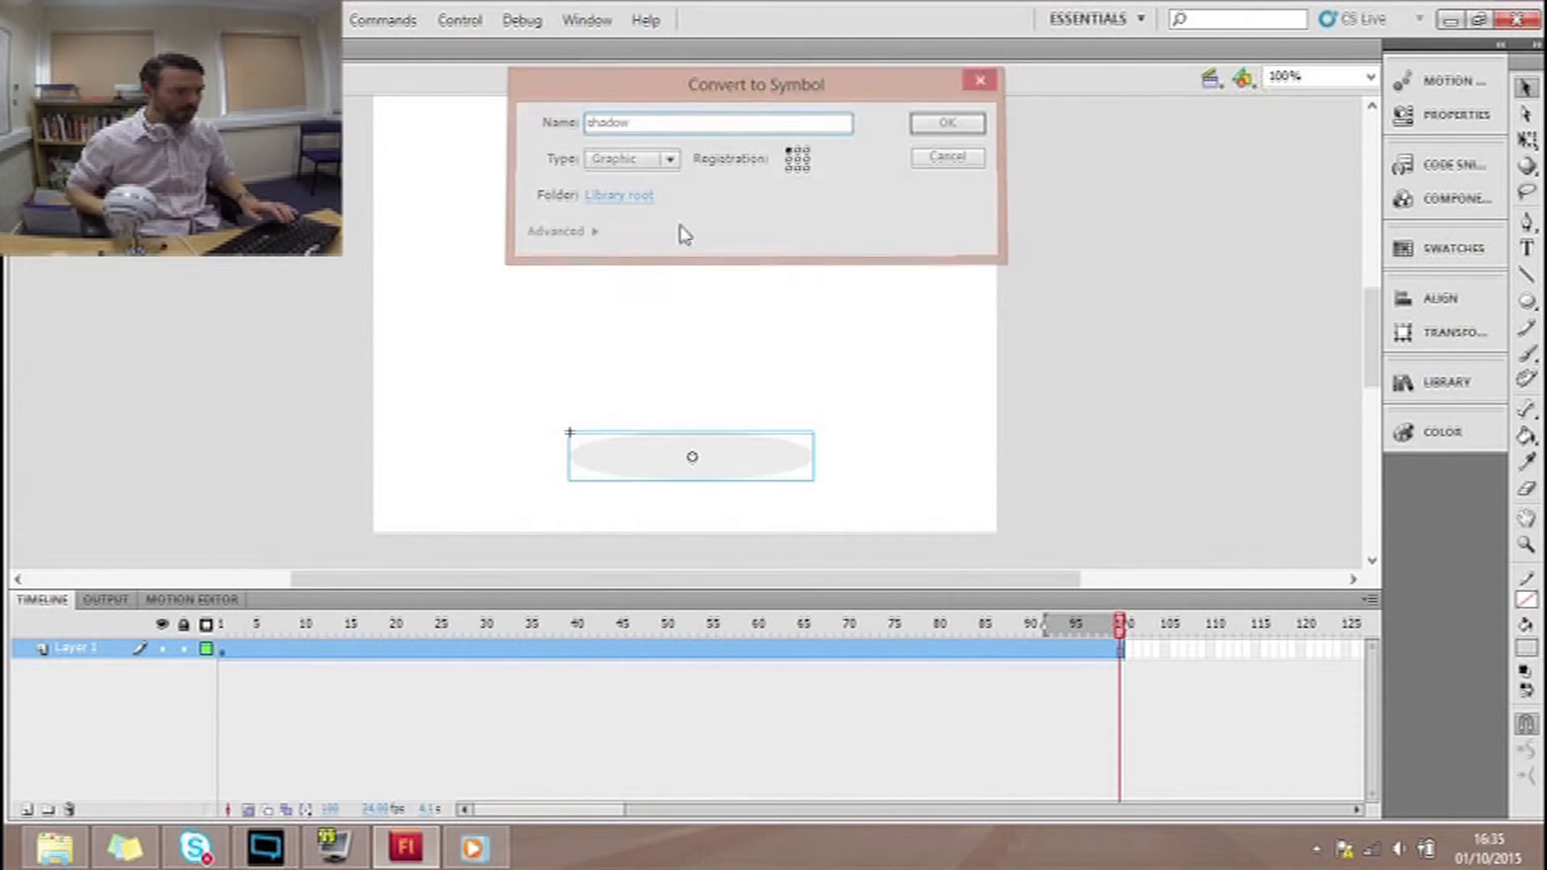
- Open the shadow symbol for editing, and add a new layer above the locked ellipse layer
{"action": "double_click", "coordinate": [713, 448]}
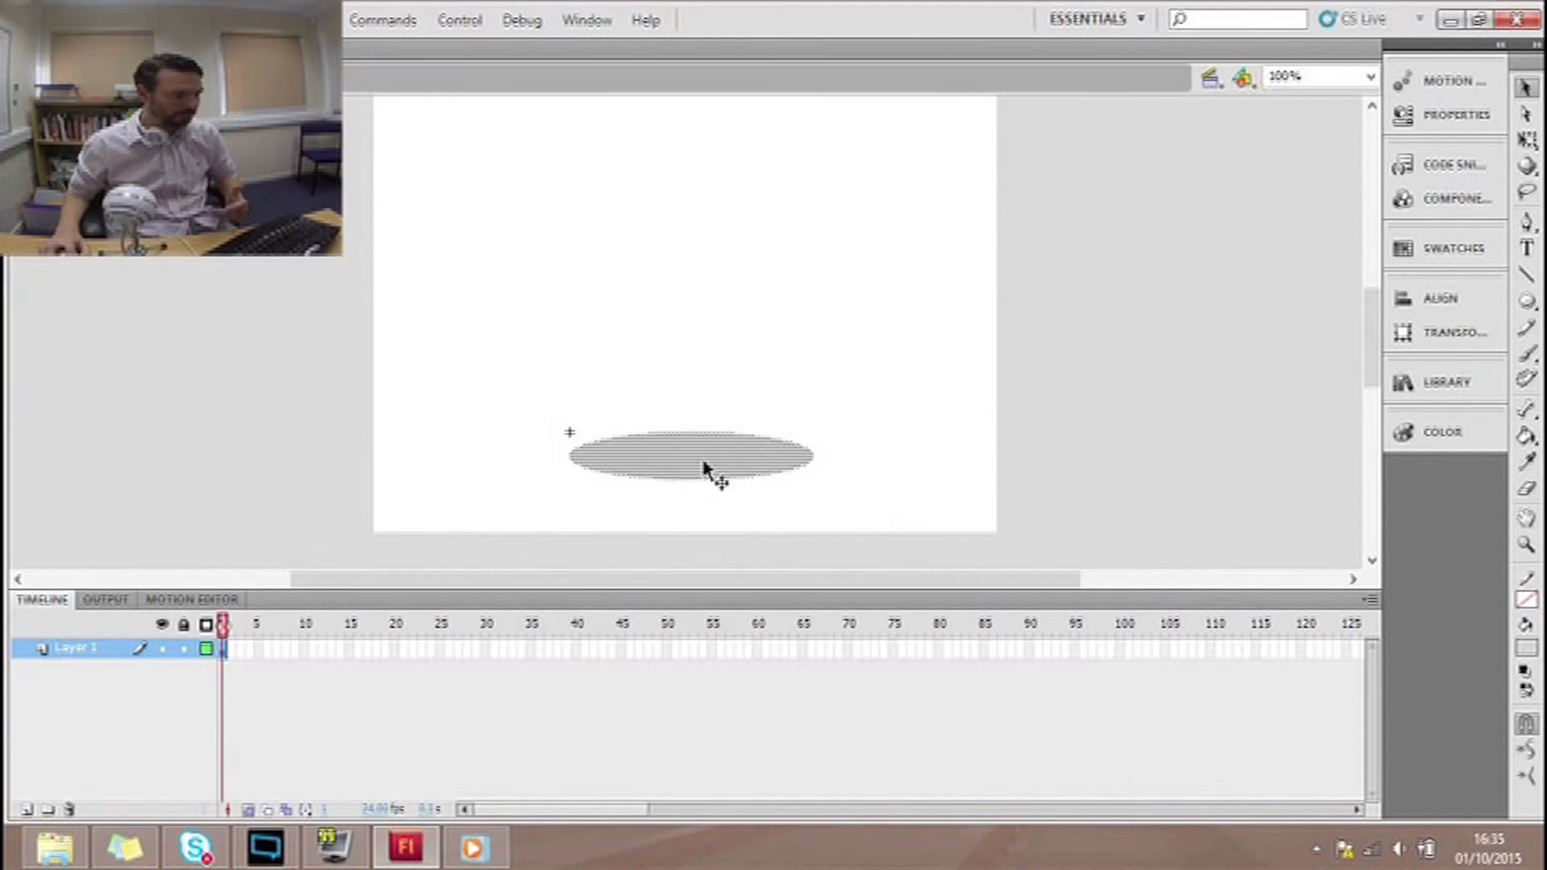
{"action": "left_click", "coordinate": [566, 495]}
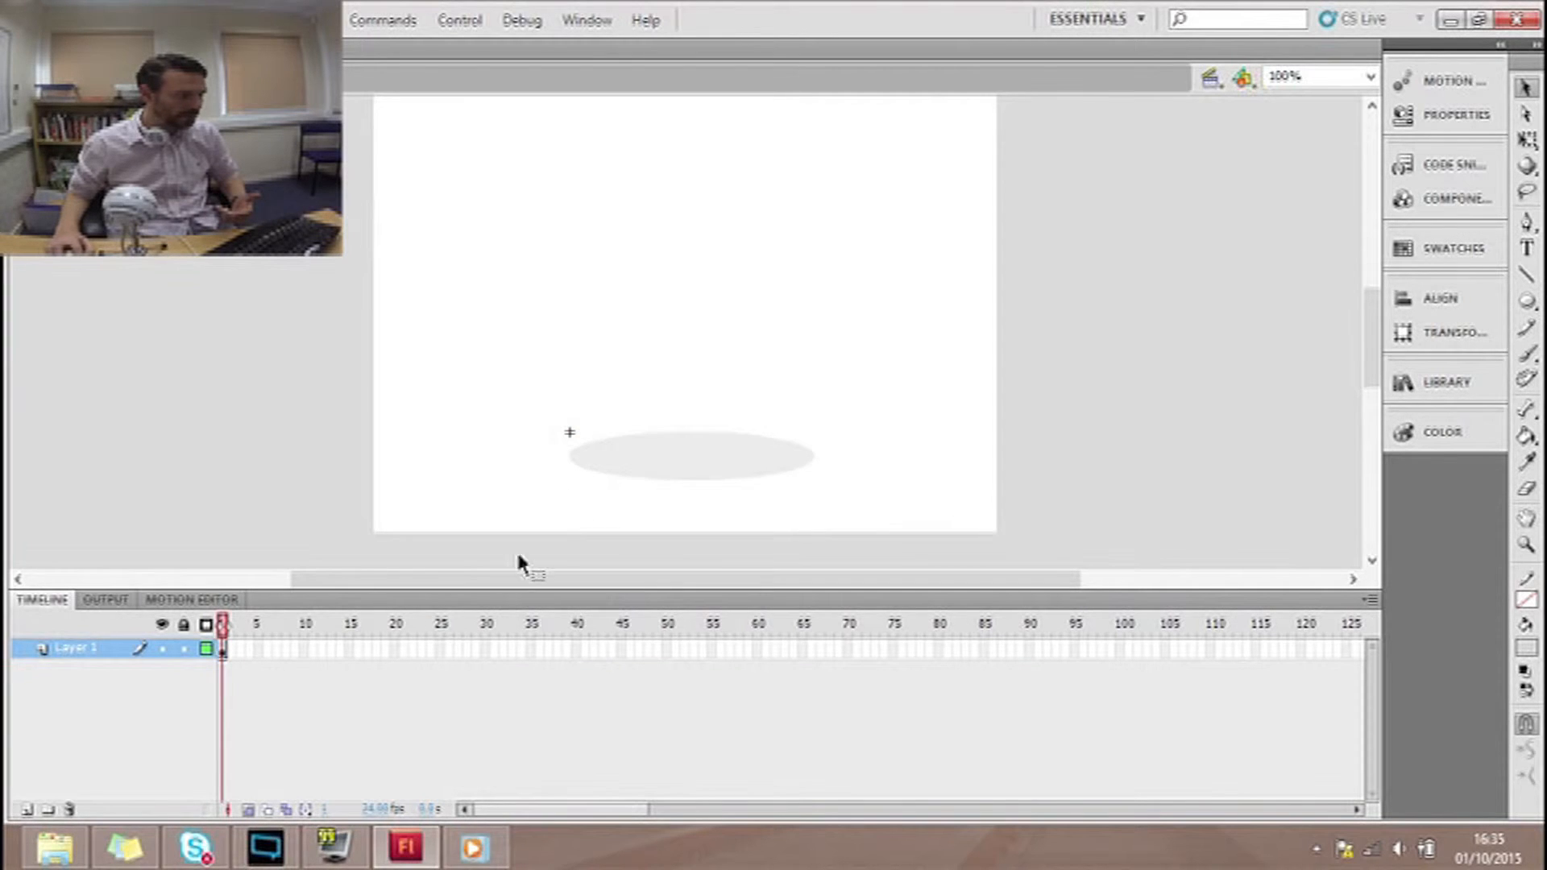
{"action": "left_click", "coordinate": [26, 809]}
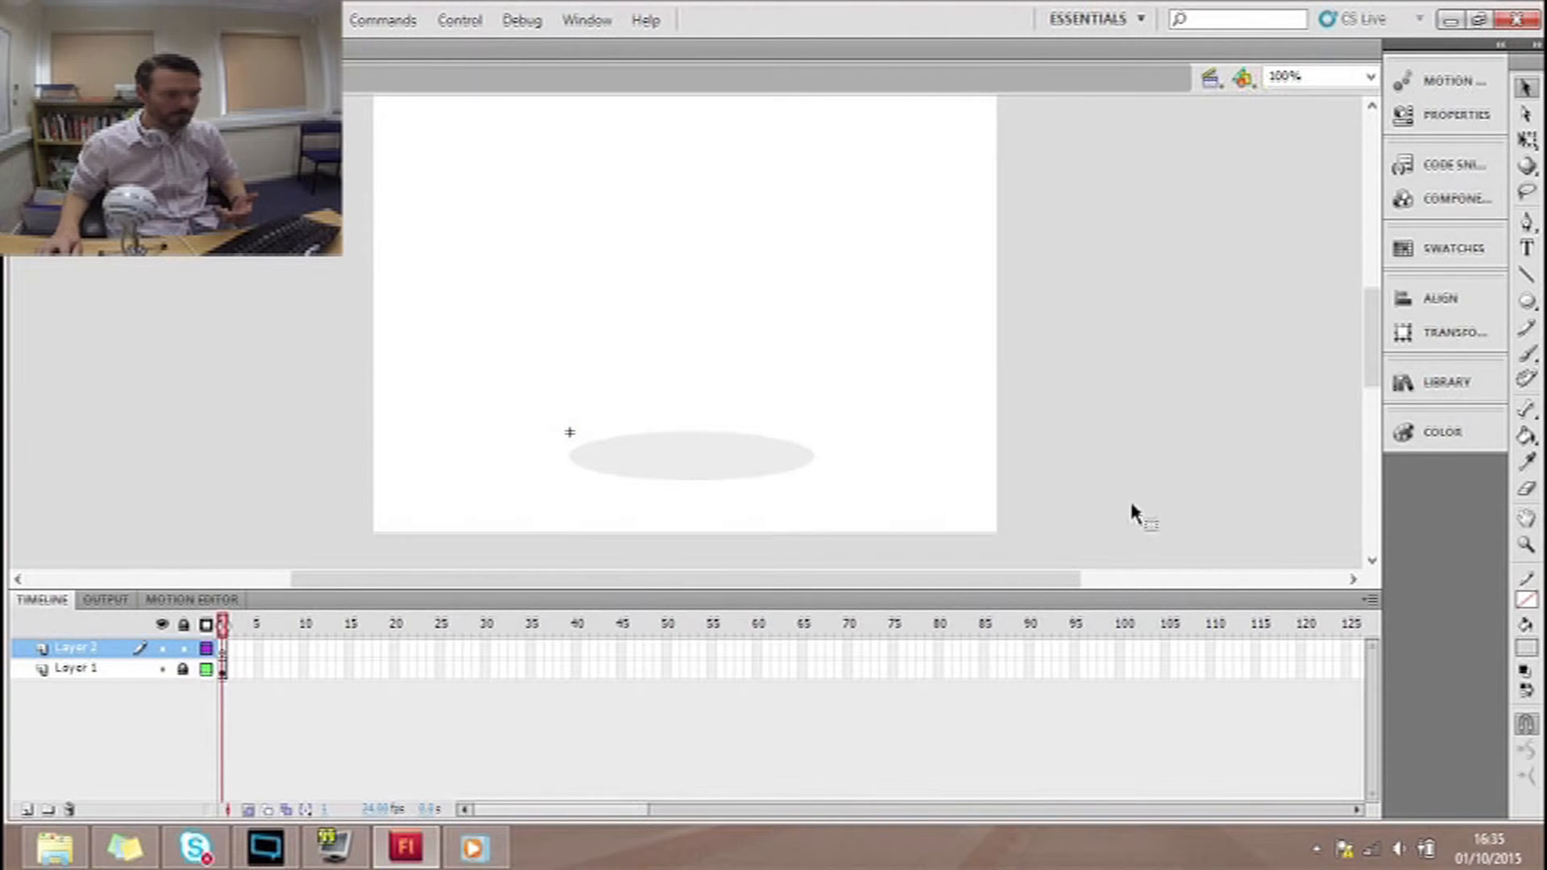
- Place the bird symbol from the library on Layer 2, centred above the shadow ellipse
{"action": "left_click", "coordinate": [1448, 382]}
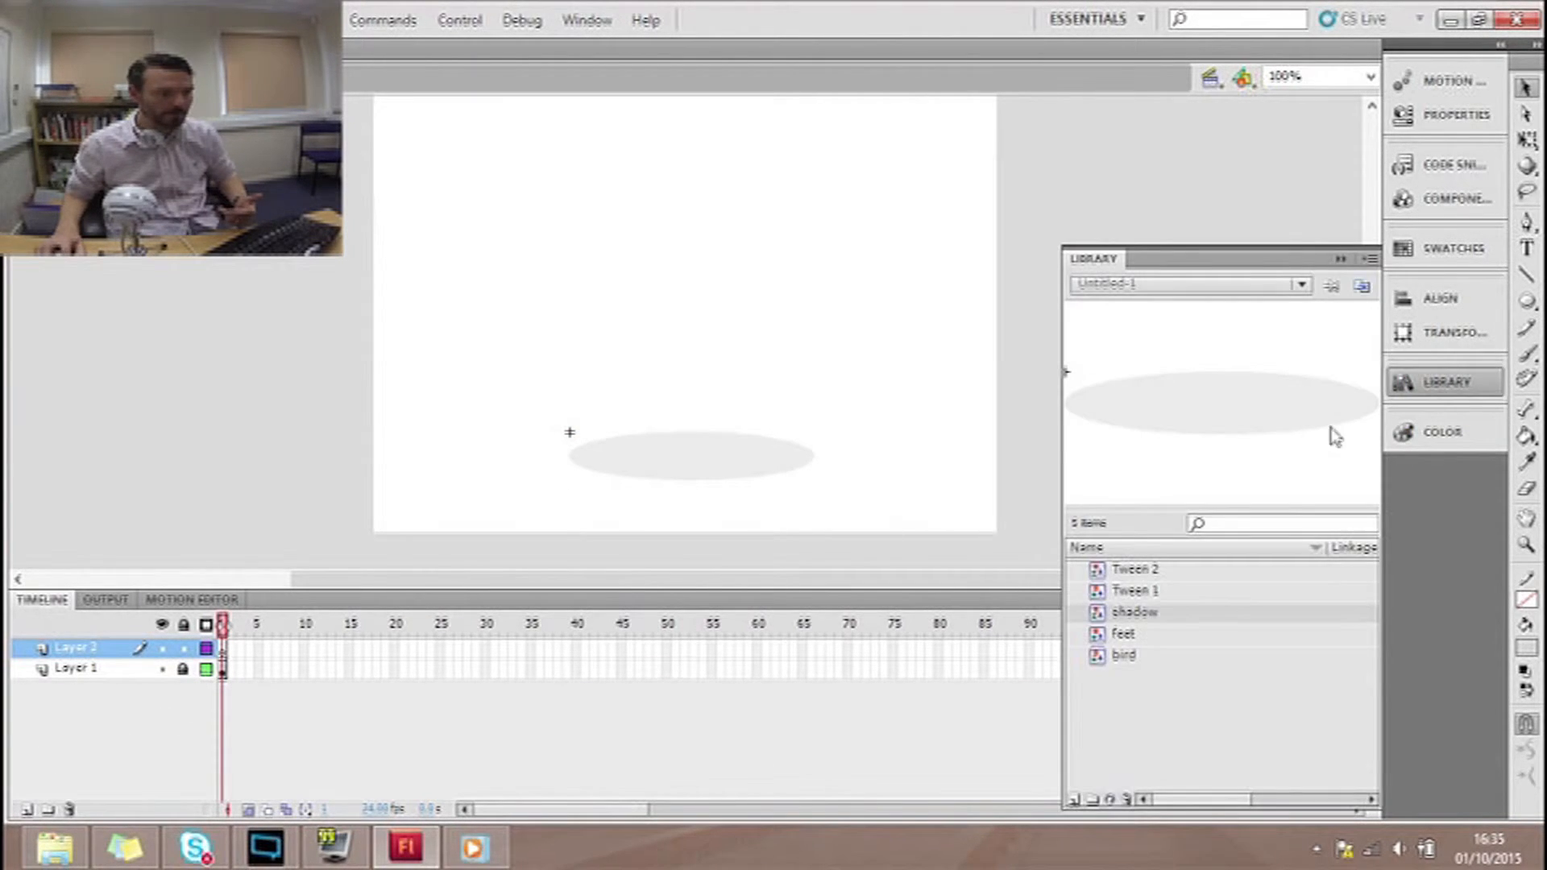
{"action": "left_click", "coordinate": [1124, 655]}
{"action": "left_click_drag", "start_coordinate": [1129, 653], "coordinate": [770, 282]}
{"action": "scroll", "coordinate": [778, 306], "scroll_direction": "up", "scroll_amount": 3}
{"action": "scroll", "coordinate": [803, 356], "scroll_direction": "down", "scroll_amount": 2}
{"action": "scroll", "coordinate": [813, 365], "scroll_direction": "up", "scroll_amount": 2}
{"action": "scroll", "coordinate": [813, 365], "scroll_direction": "down", "scroll_amount": 1}
{"action": "scroll", "coordinate": [813, 365], "scroll_direction": "down", "scroll_amount": 2}
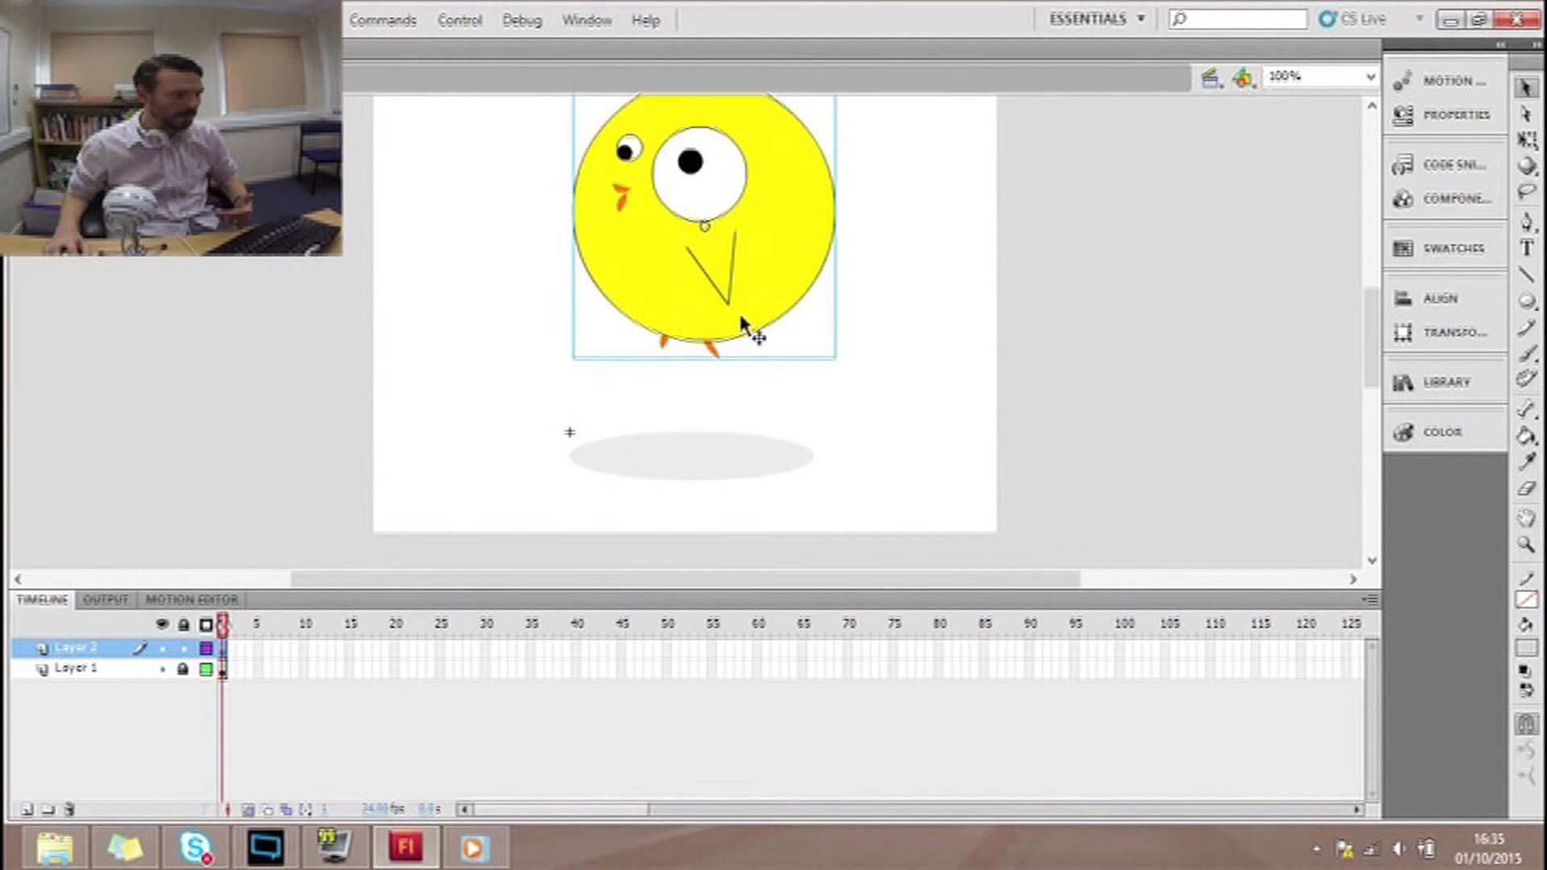
- Insert a keyframe at frame 15 of Layer 2 with the bird lowered towards the shadow, and create a classic tween from frame 1
{"action": "left_click", "coordinate": [349, 649]}
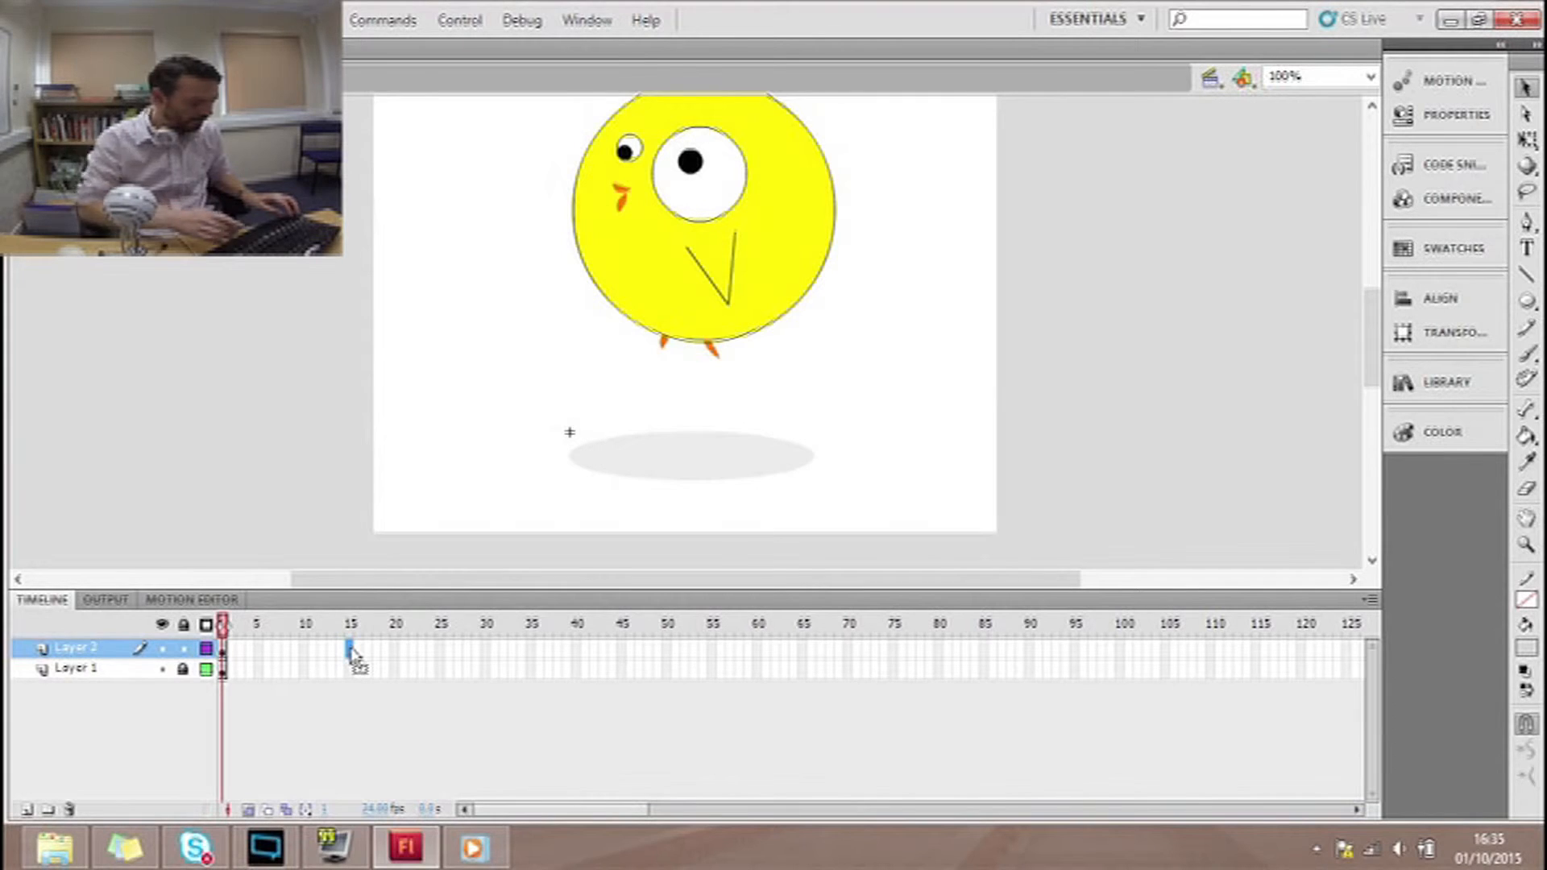
{"action": "key", "text": "F6"}
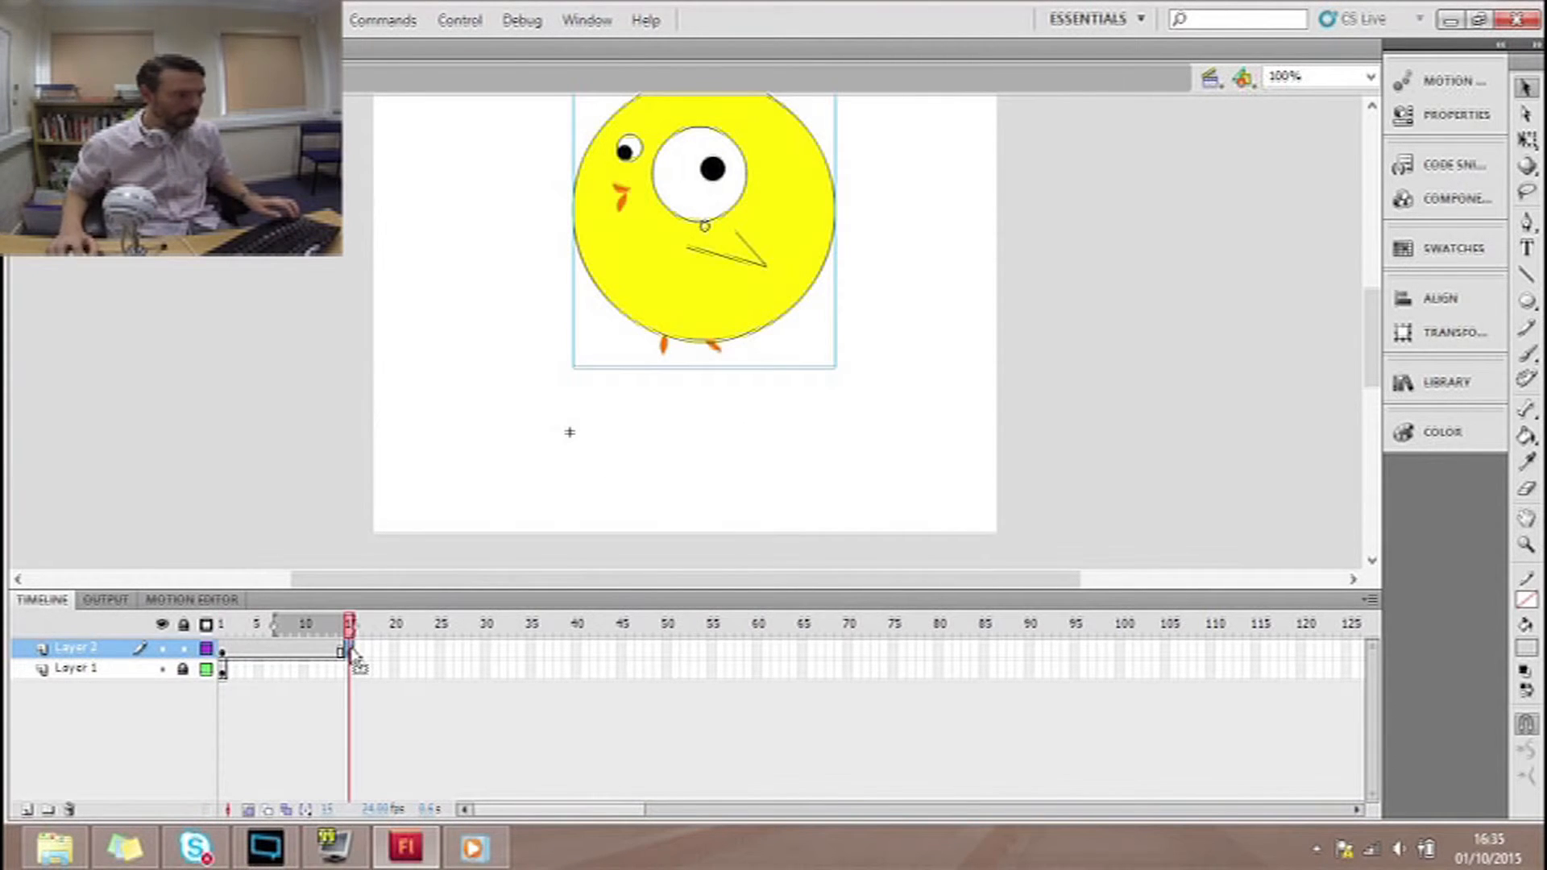
{"action": "key", "text": "Down"}
{"action": "key", "text": "Down"}
{"action": "key", "text": "Down"}
{"action": "key", "text": "Down"}
{"action": "key", "text": "Down"}
{"action": "key", "text": "Down"}
{"action": "key", "text": "Down"}
{"action": "key", "text": "Down"}
{"action": "key", "text": "Down"}
{"action": "key", "text": "Down"}
{"action": "key", "text": "Down"}
{"action": "key", "text": "Down"}
{"action": "key", "text": "Down"}
{"action": "key", "text": "Down"}
{"action": "key", "text": "Down"}
{"action": "key", "text": "Down"}
{"action": "key", "text": "Down"}
{"action": "key", "text": "Down"}
{"action": "key", "text": "Down"}
{"action": "key", "text": "Down"}
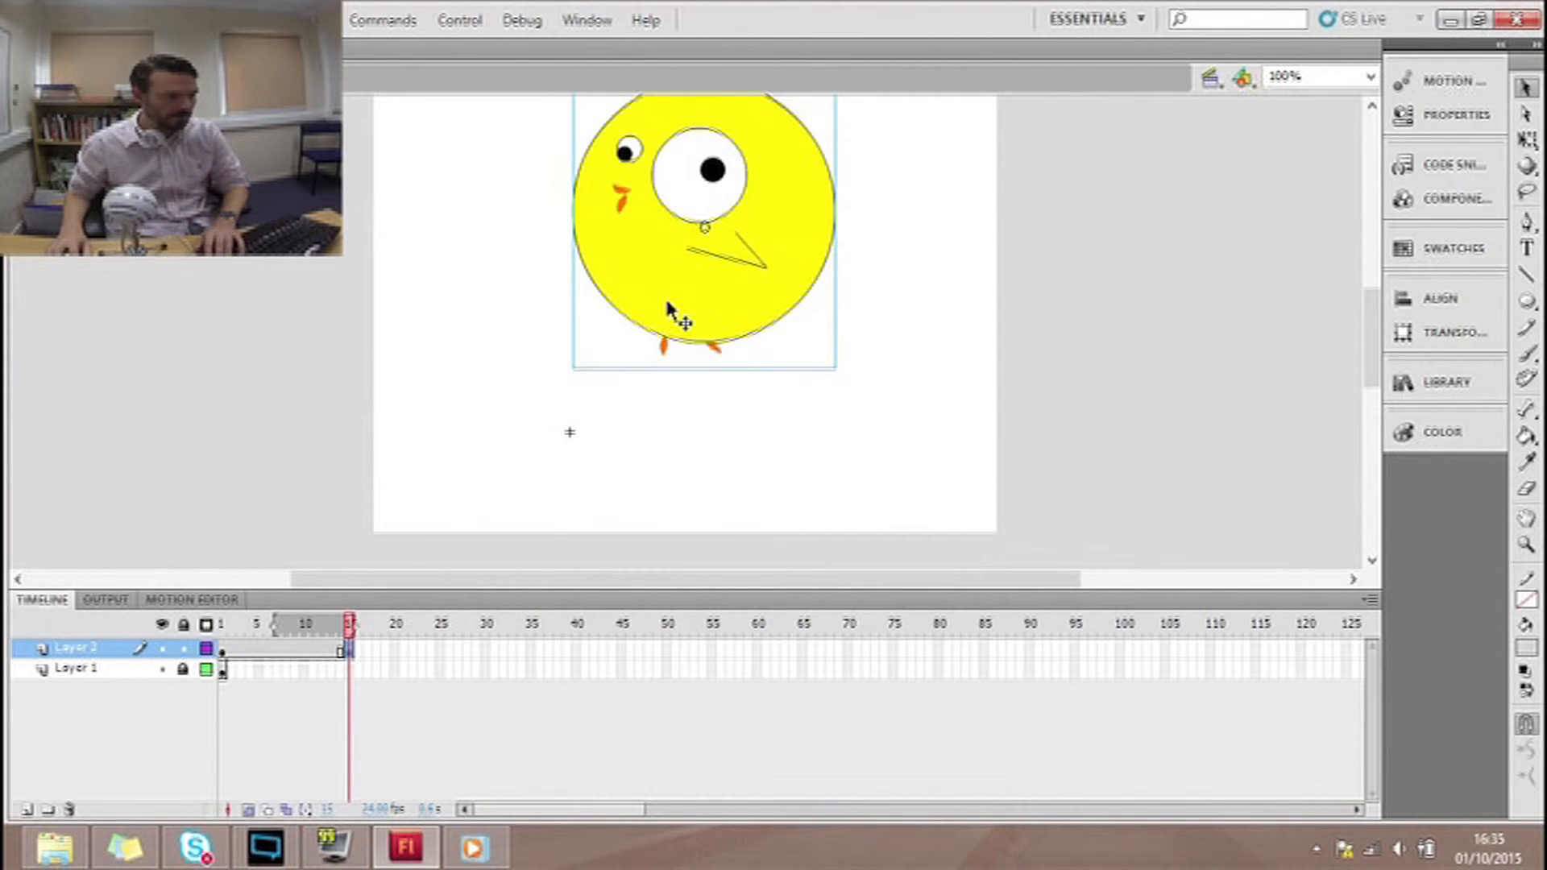
{"action": "key", "text": "Down"}
{"action": "key", "text": "Down"}
{"action": "key", "text": "Down"}
{"action": "key", "text": "Down"}
{"action": "key", "text": "Down"}
{"action": "key", "text": "Down"}
{"action": "key", "text": "Down"}
{"action": "key", "text": "Down"}
{"action": "key", "text": "Down"}
{"action": "key", "text": "Down"}
{"action": "key", "text": "Down"}
{"action": "key", "text": "Down"}
{"action": "key", "text": "Down"}
{"action": "key", "text": "Down"}
{"action": "key", "text": "Down"}
{"action": "key", "text": "Down"}
{"action": "key", "text": "Down"}
{"action": "key", "text": "Down"}
{"action": "key", "text": "Down"}
{"action": "key", "text": "Down"}
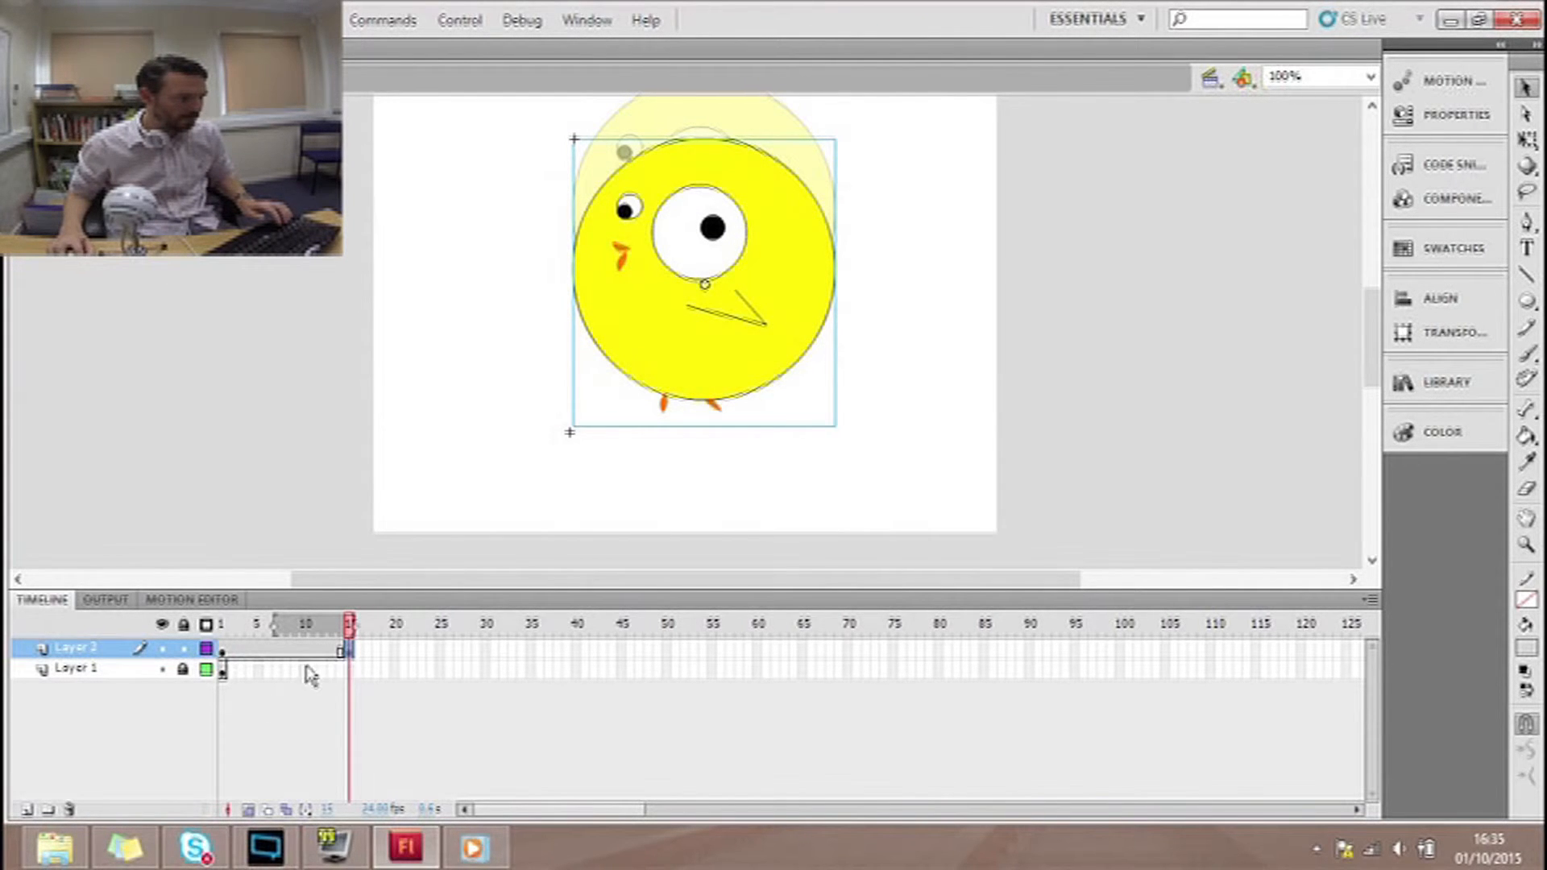
{"action": "right_click", "coordinate": [229, 661]}
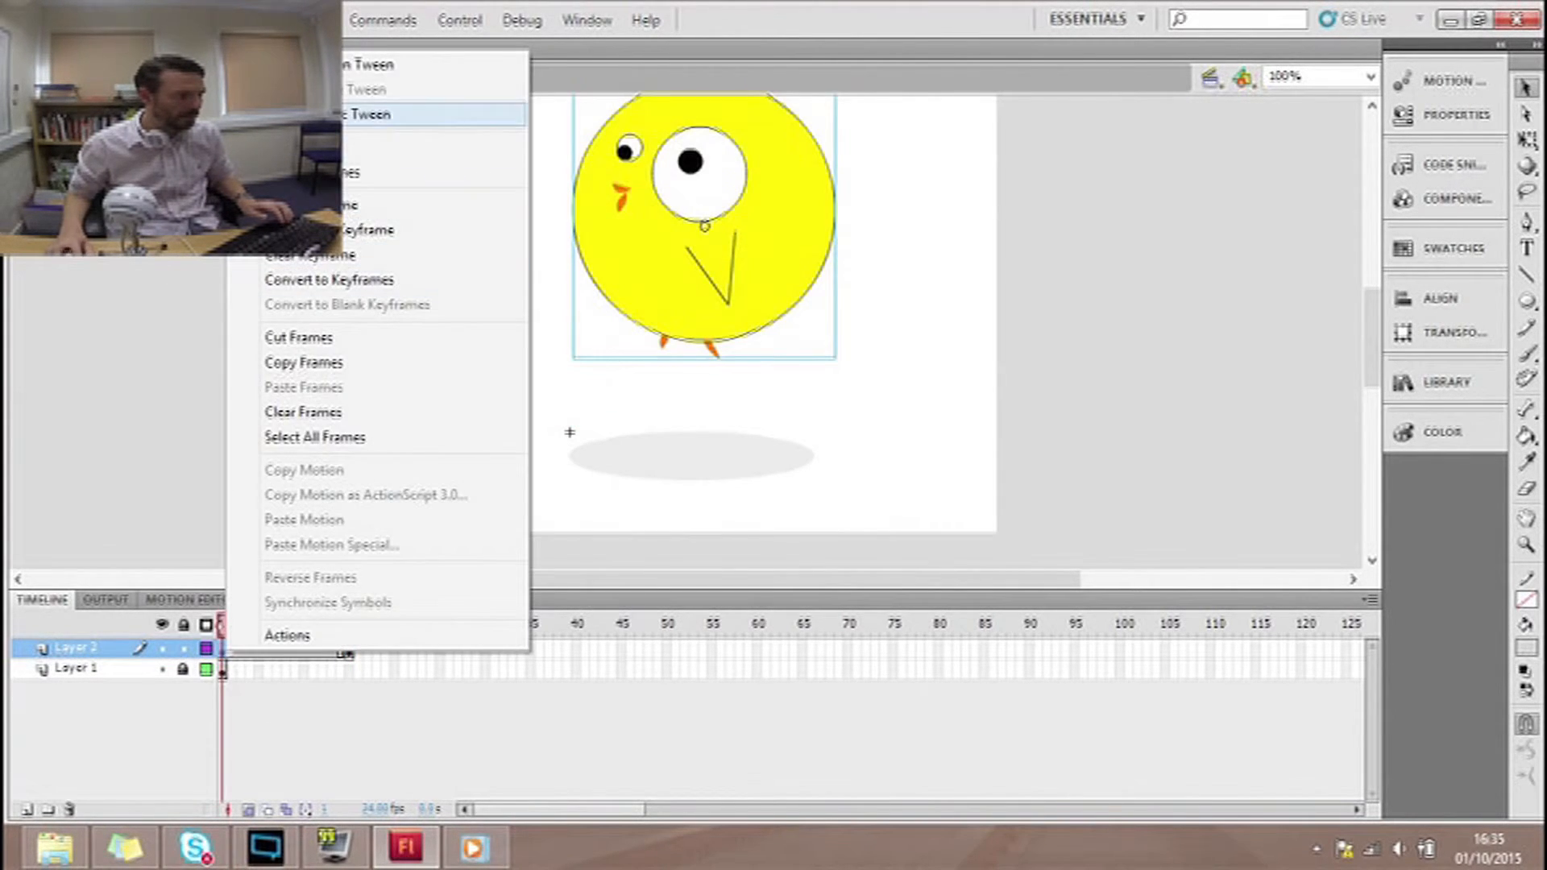
{"action": "left_click", "coordinate": [330, 113]}
- Copy frames 1 to 15 of Layer 2 to frame 16 and reverse the pasted frames
{"action": "left_click_drag", "start_coordinate": [352, 657], "coordinate": [230, 648]}
{"action": "right_click", "coordinate": [230, 648]}
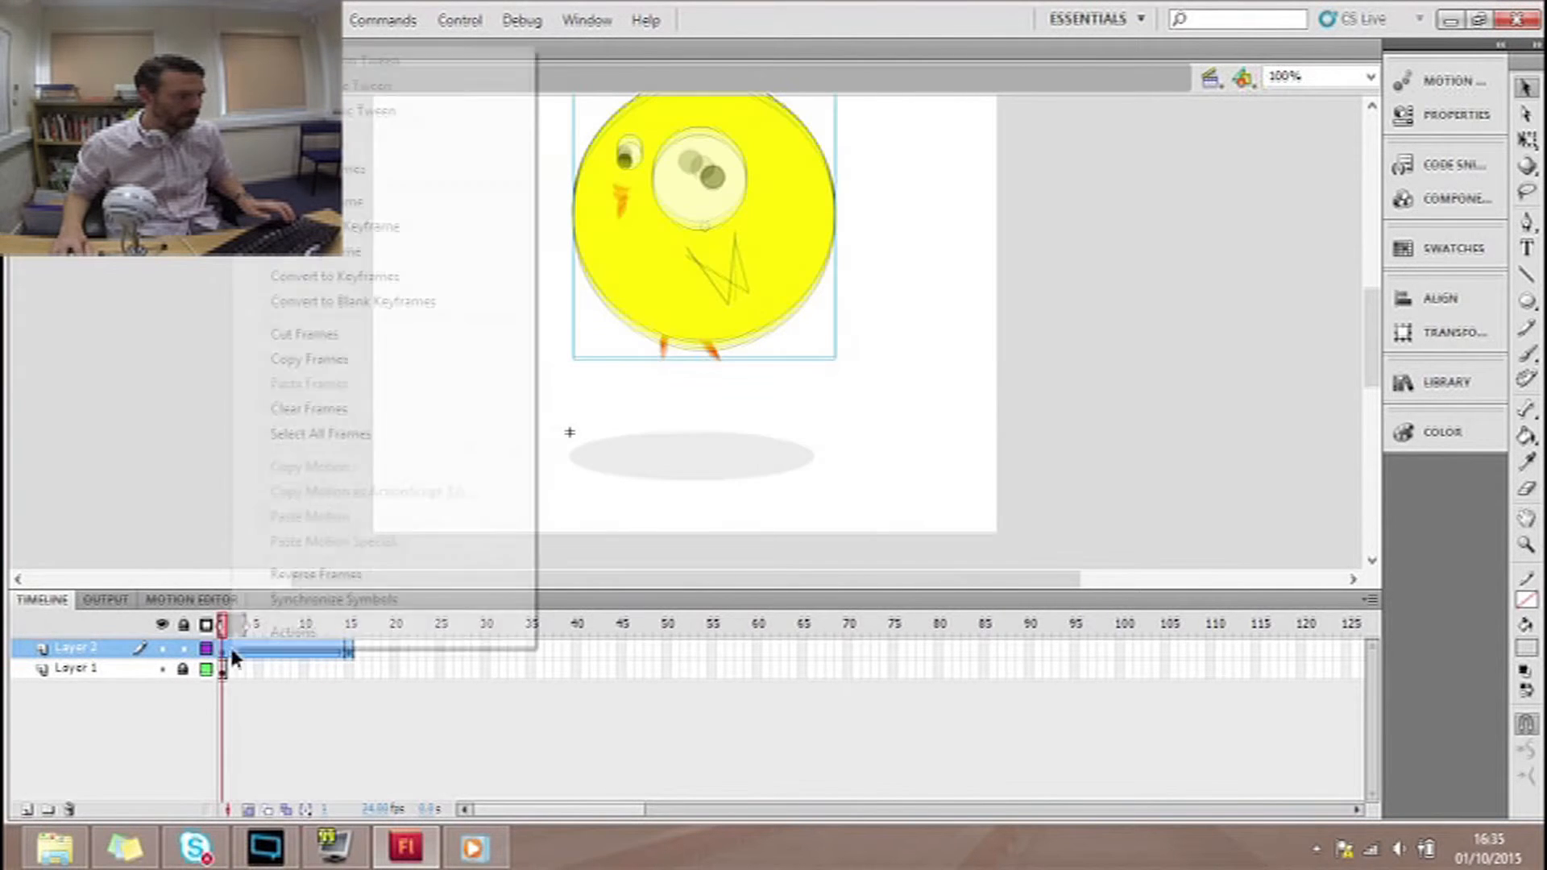
{"action": "left_click", "coordinate": [336, 360]}
{"action": "right_click", "coordinate": [357, 648]}
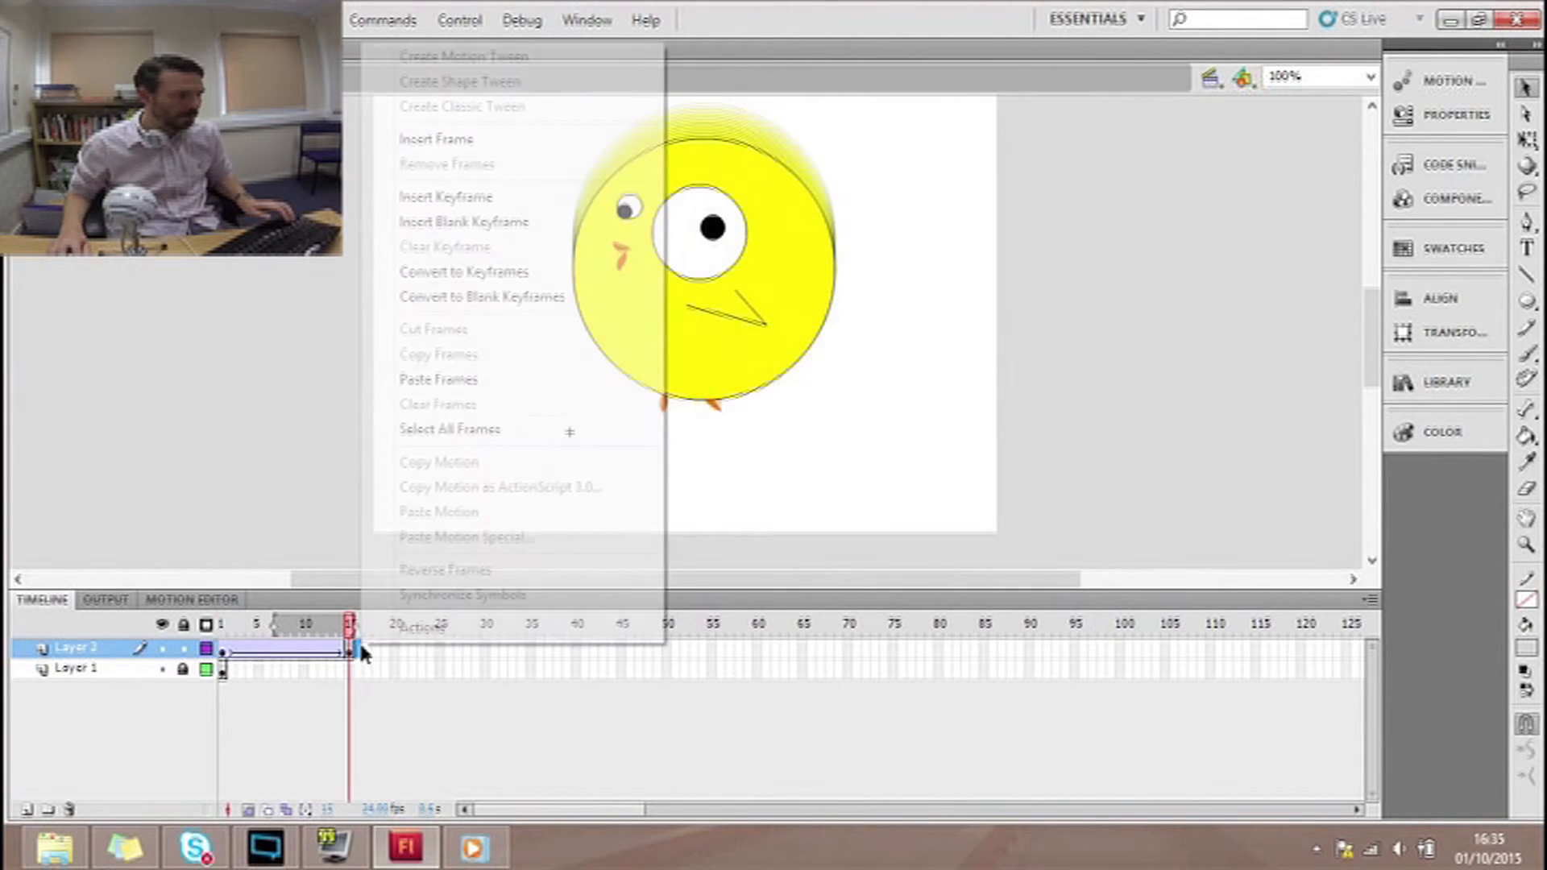
{"action": "left_click", "coordinate": [445, 379]}
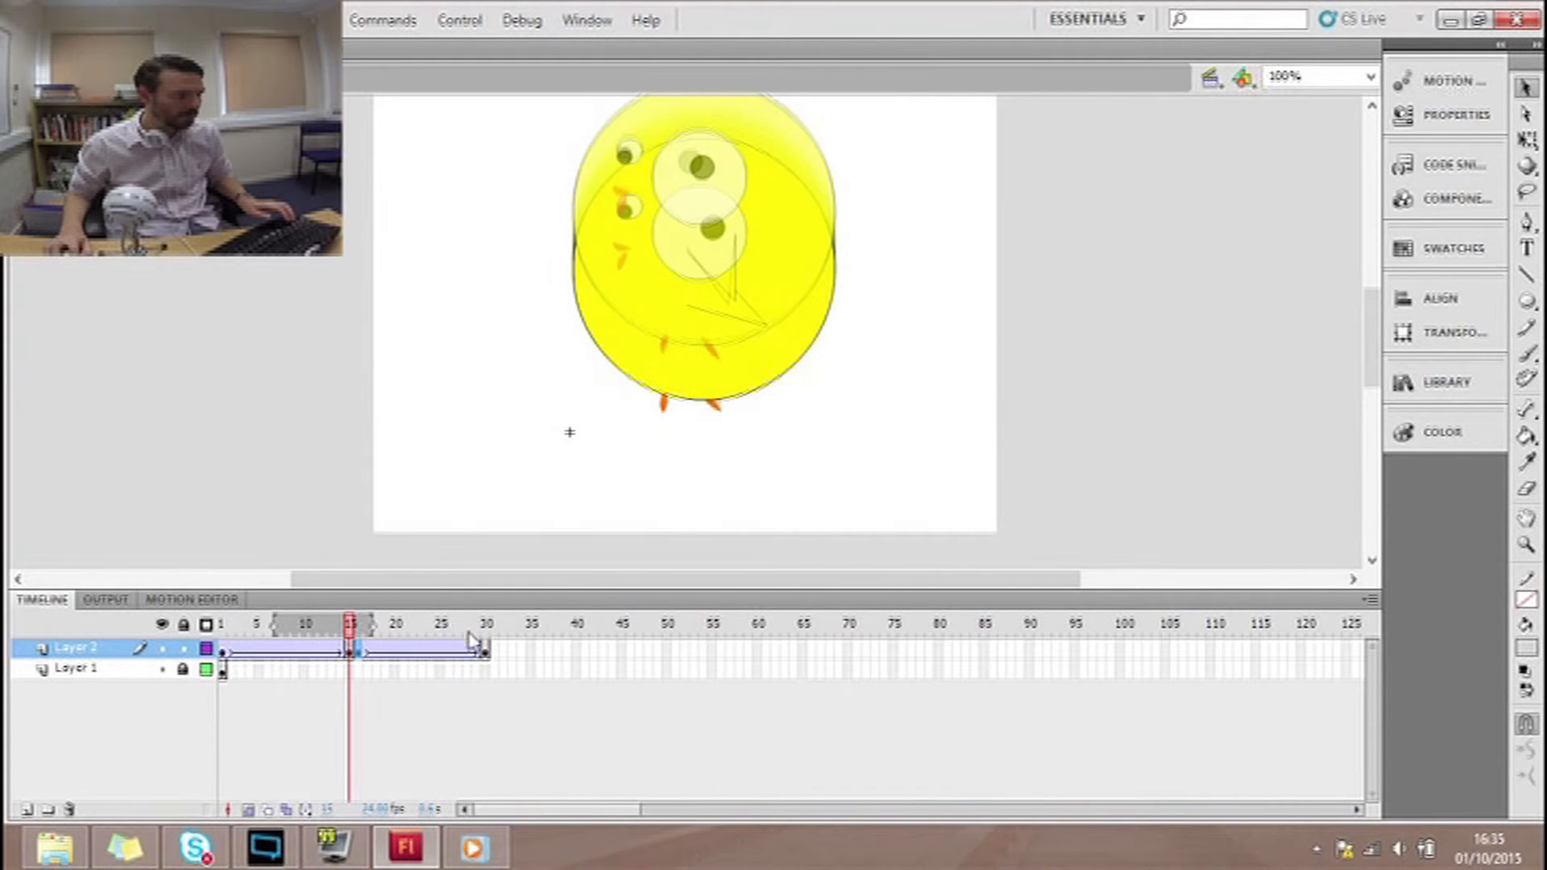
{"action": "left_click", "coordinate": [358, 651]}
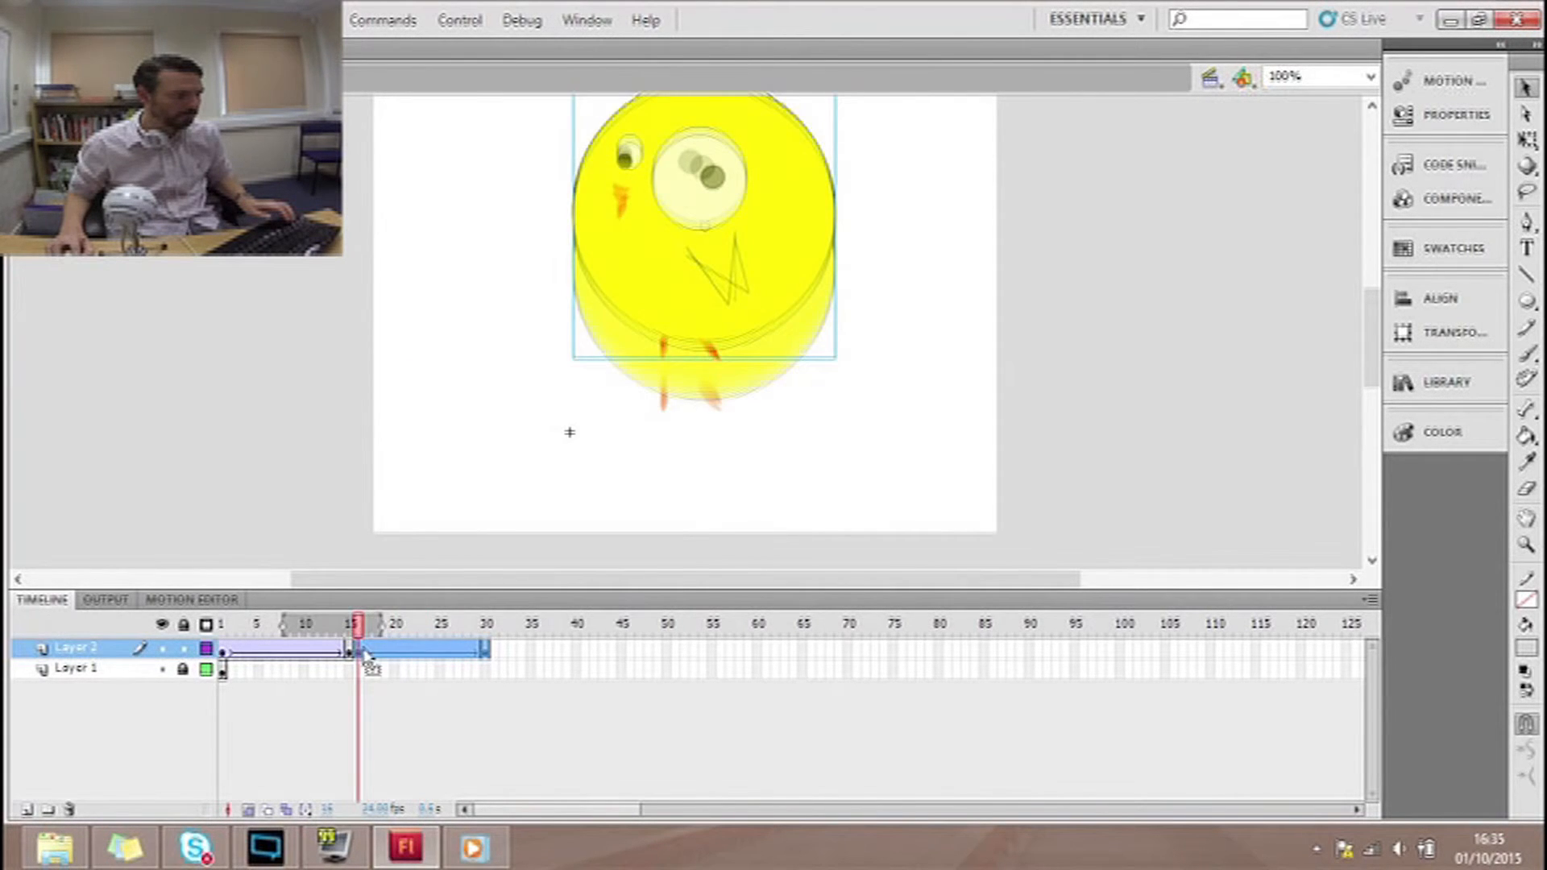
{"action": "right_click", "coordinate": [375, 648]}
{"action": "left_click", "coordinate": [484, 571]}
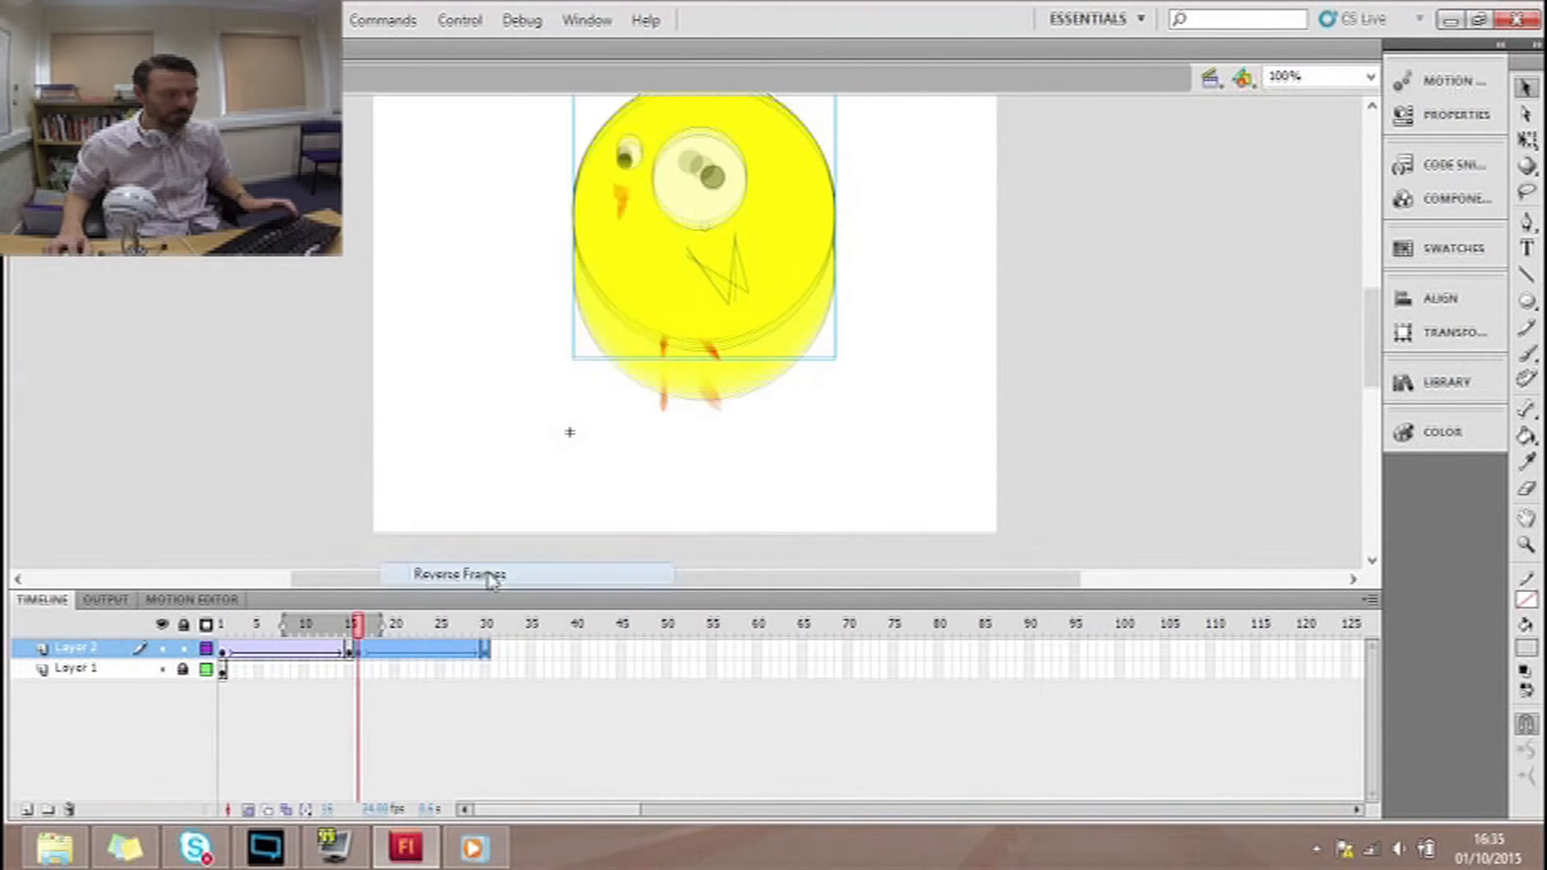
- Scrub the timeline between frames 1 and 30 to check the bird's down-and-up motion
{"action": "left_click", "coordinate": [224, 625]}
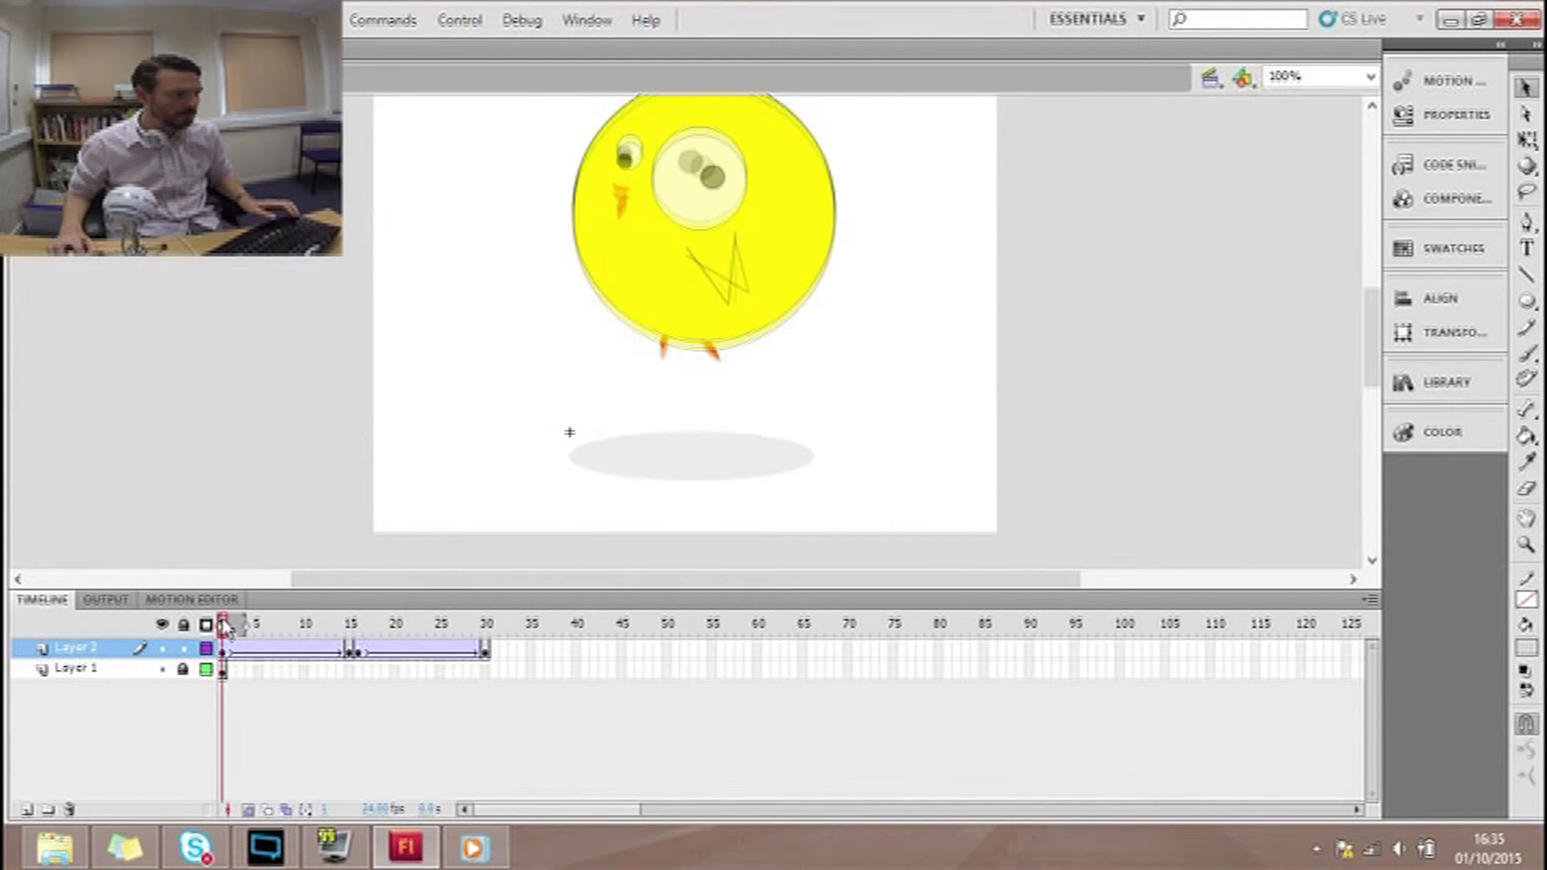
{"action": "left_click", "coordinate": [408, 628]}
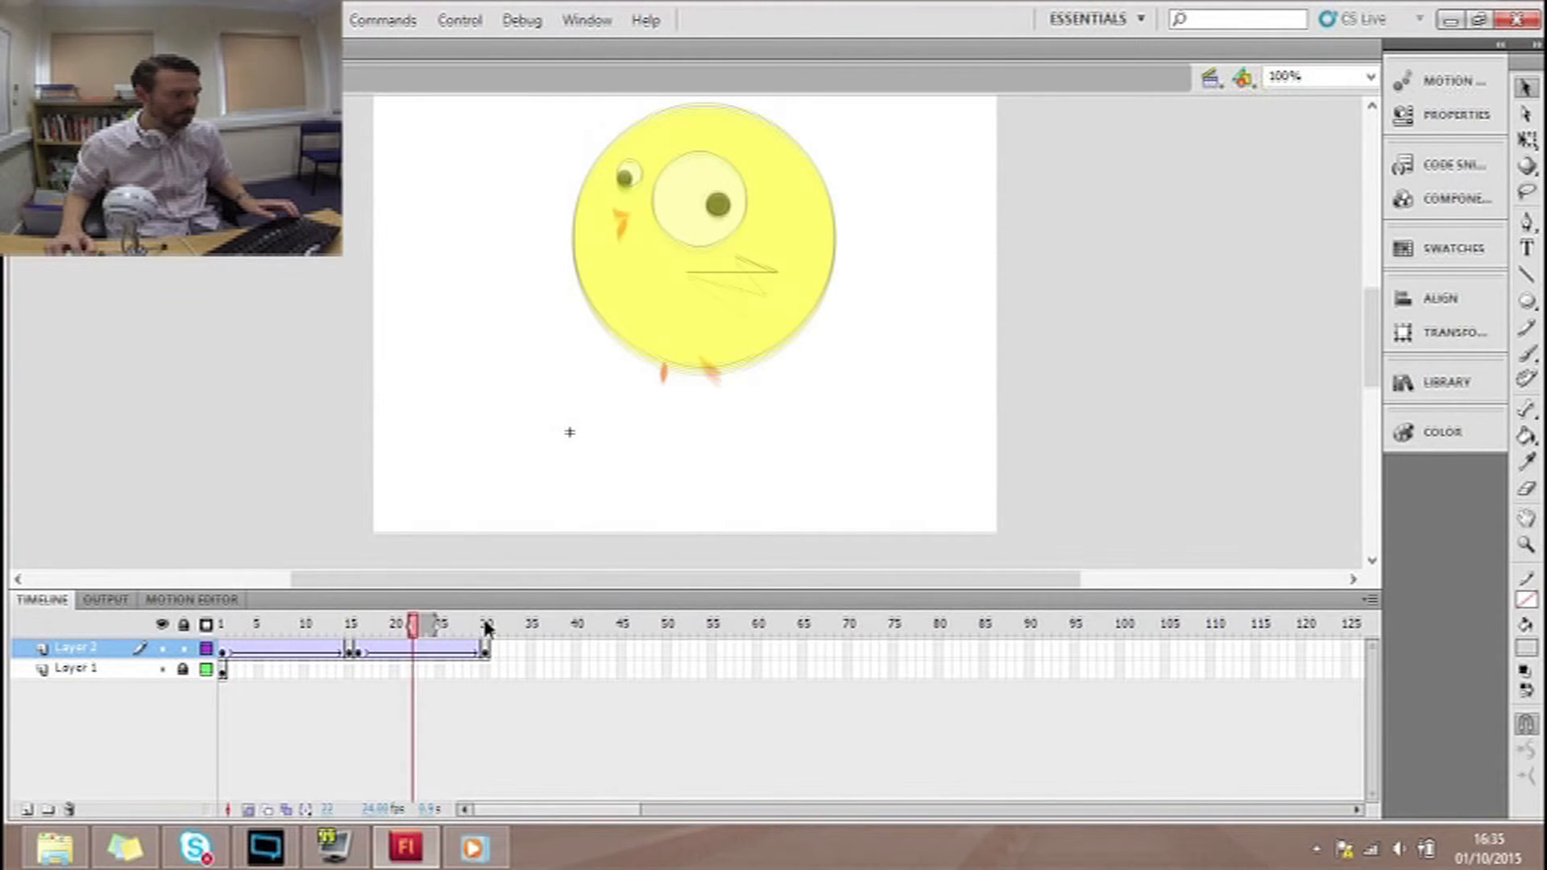
{"action": "left_click", "coordinate": [486, 628]}
{"action": "left_click_drag", "start_coordinate": [486, 622], "coordinate": [170, 660]}
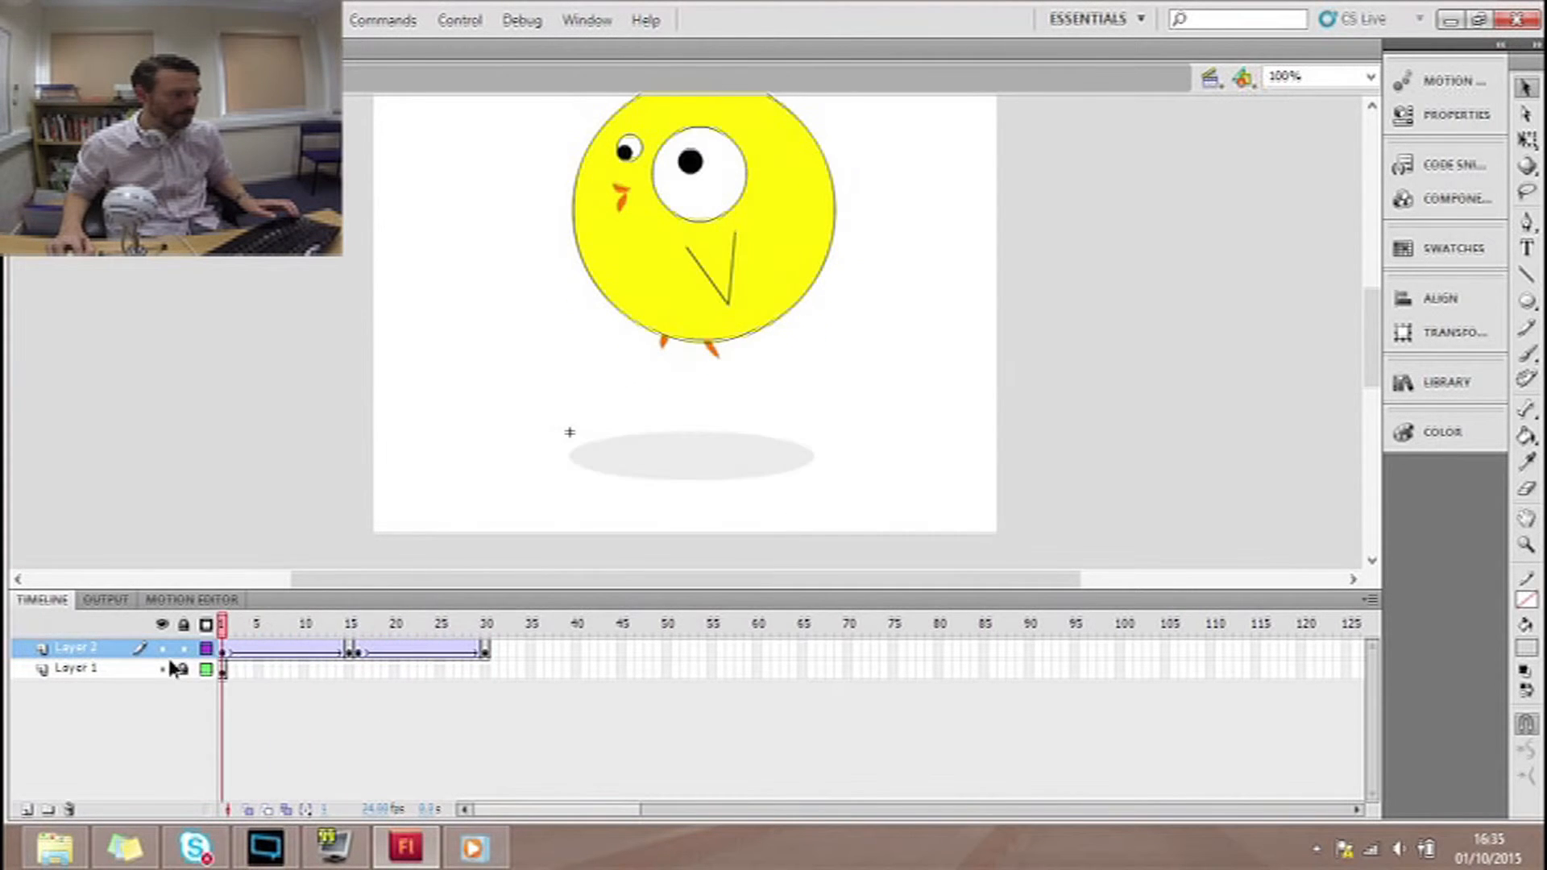
- Insert a keyframe for the shadow ellipse at frame 15 of Layer 1, with Layer 1 unlocked and Layer 2 locked
{"action": "left_click", "coordinate": [225, 672]}
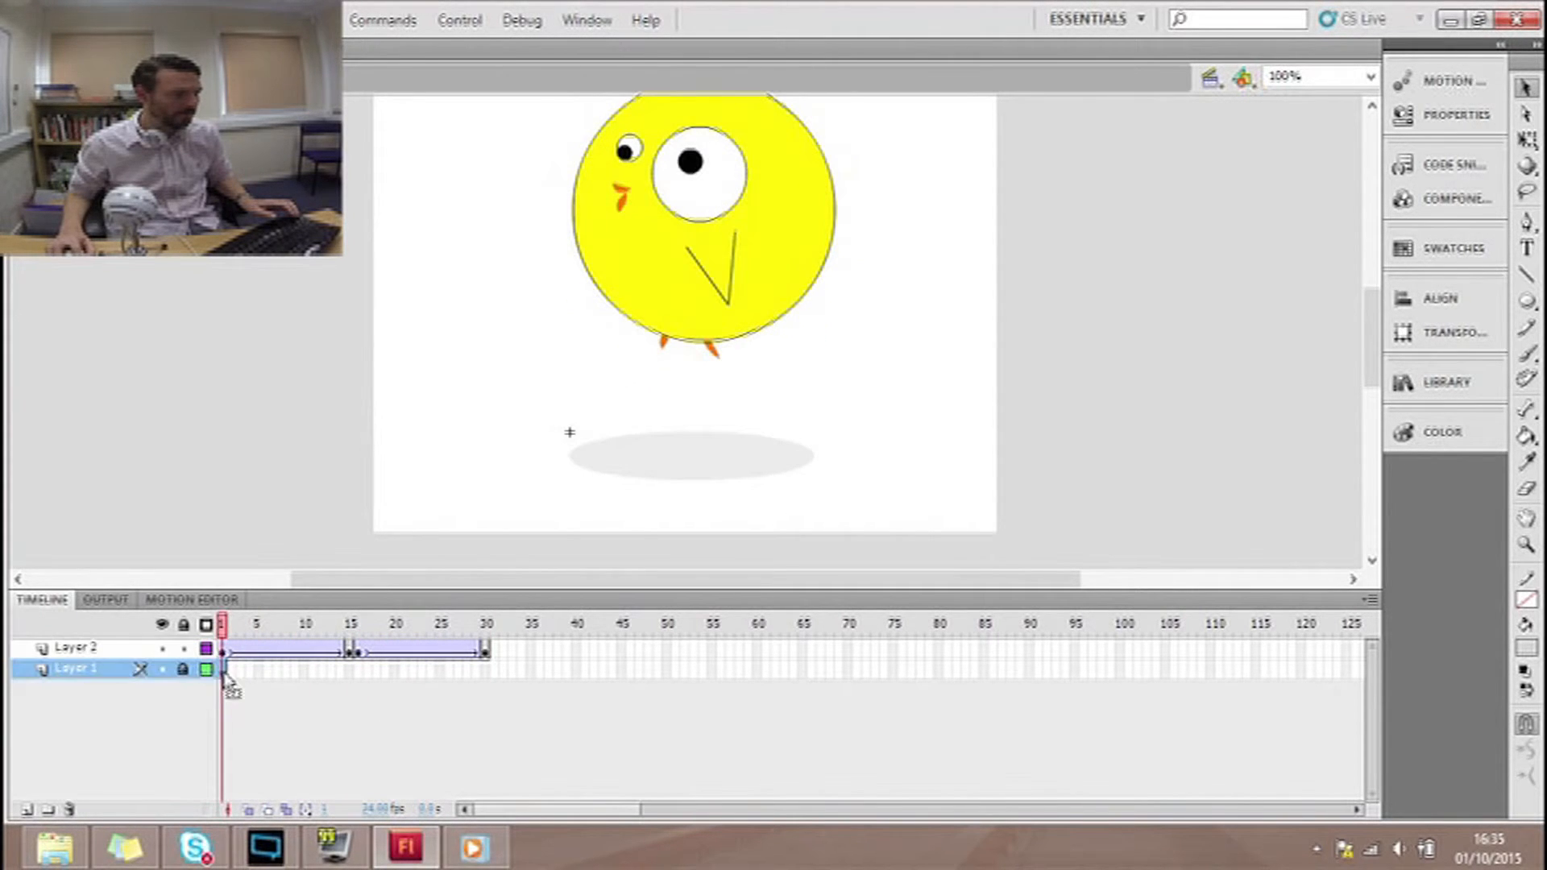
{"action": "left_click", "coordinate": [349, 673]}
{"action": "key", "text": "F5"}
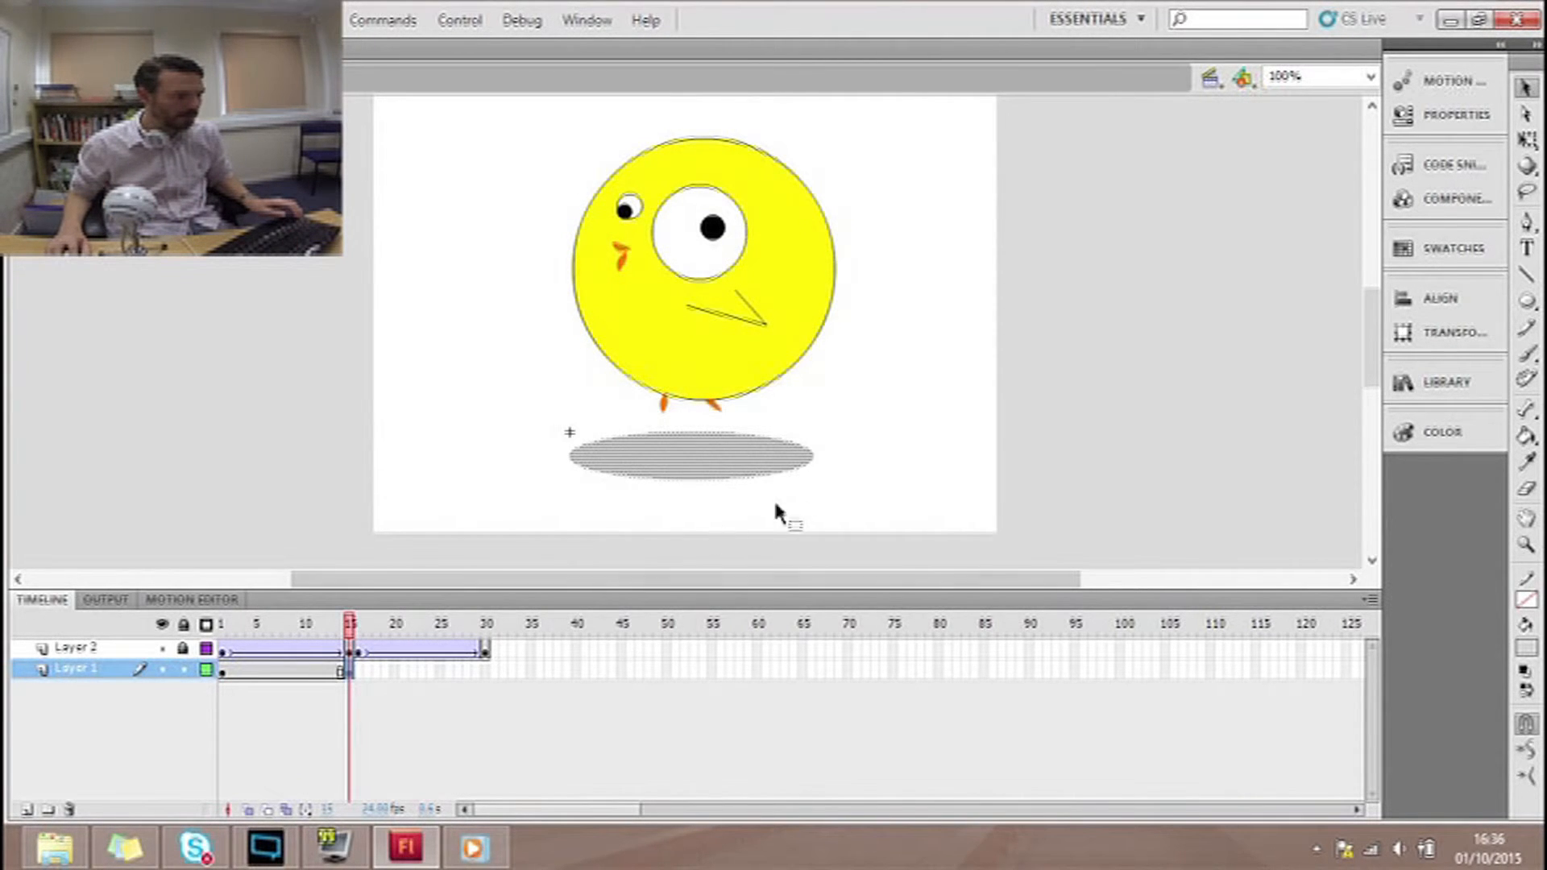
- Shrink the shadow ellipse at frame 1 with Free Transform and recentre it beneath the bird
{"action": "left_click", "coordinate": [225, 675]}
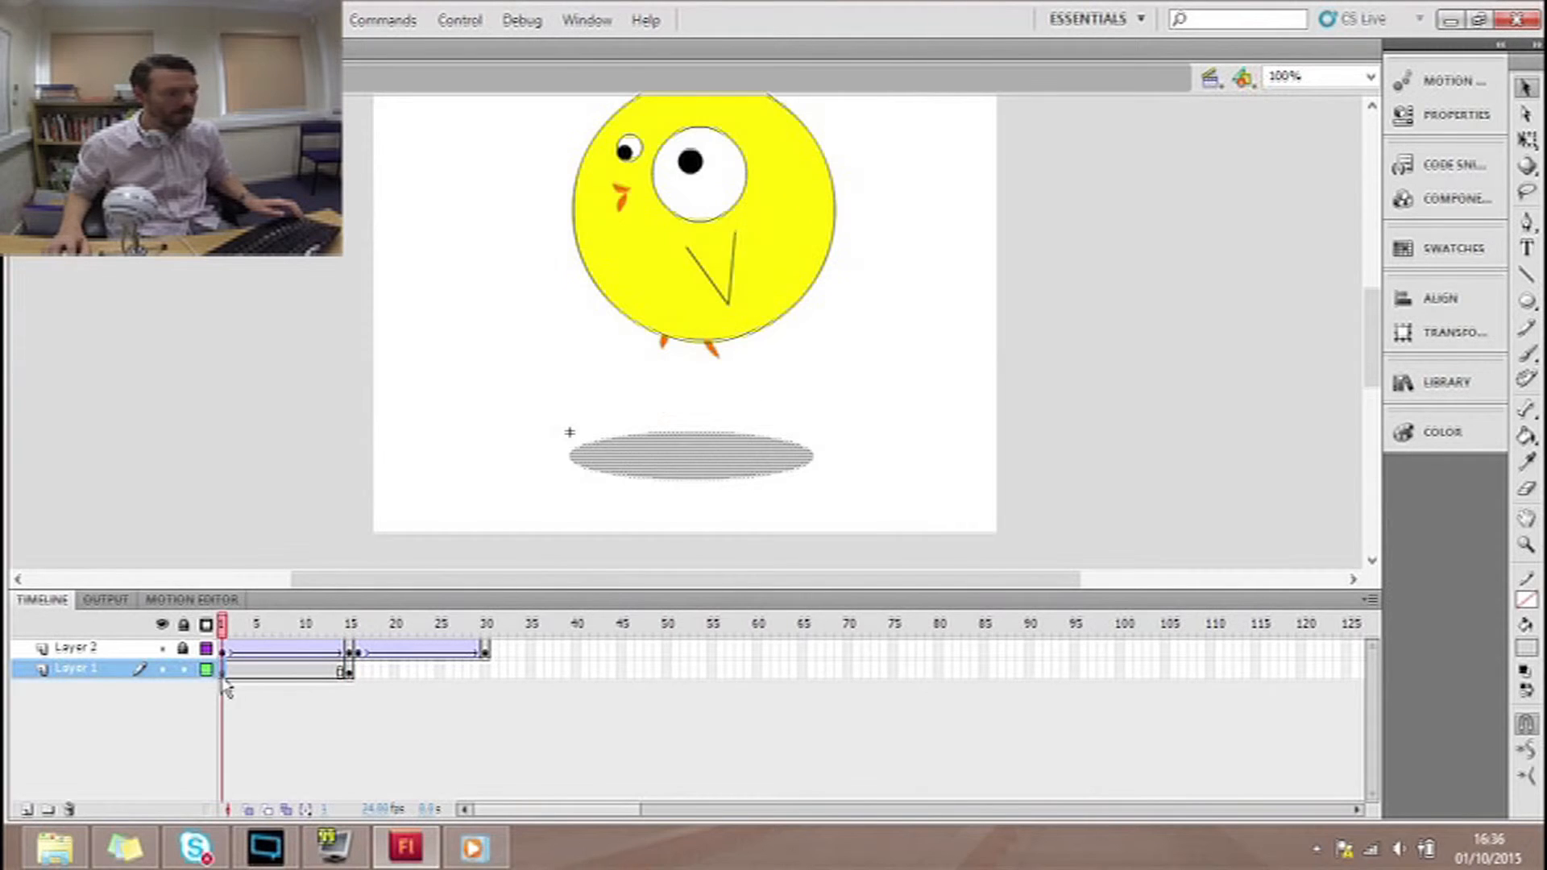
{"action": "left_click", "coordinate": [1527, 142]}
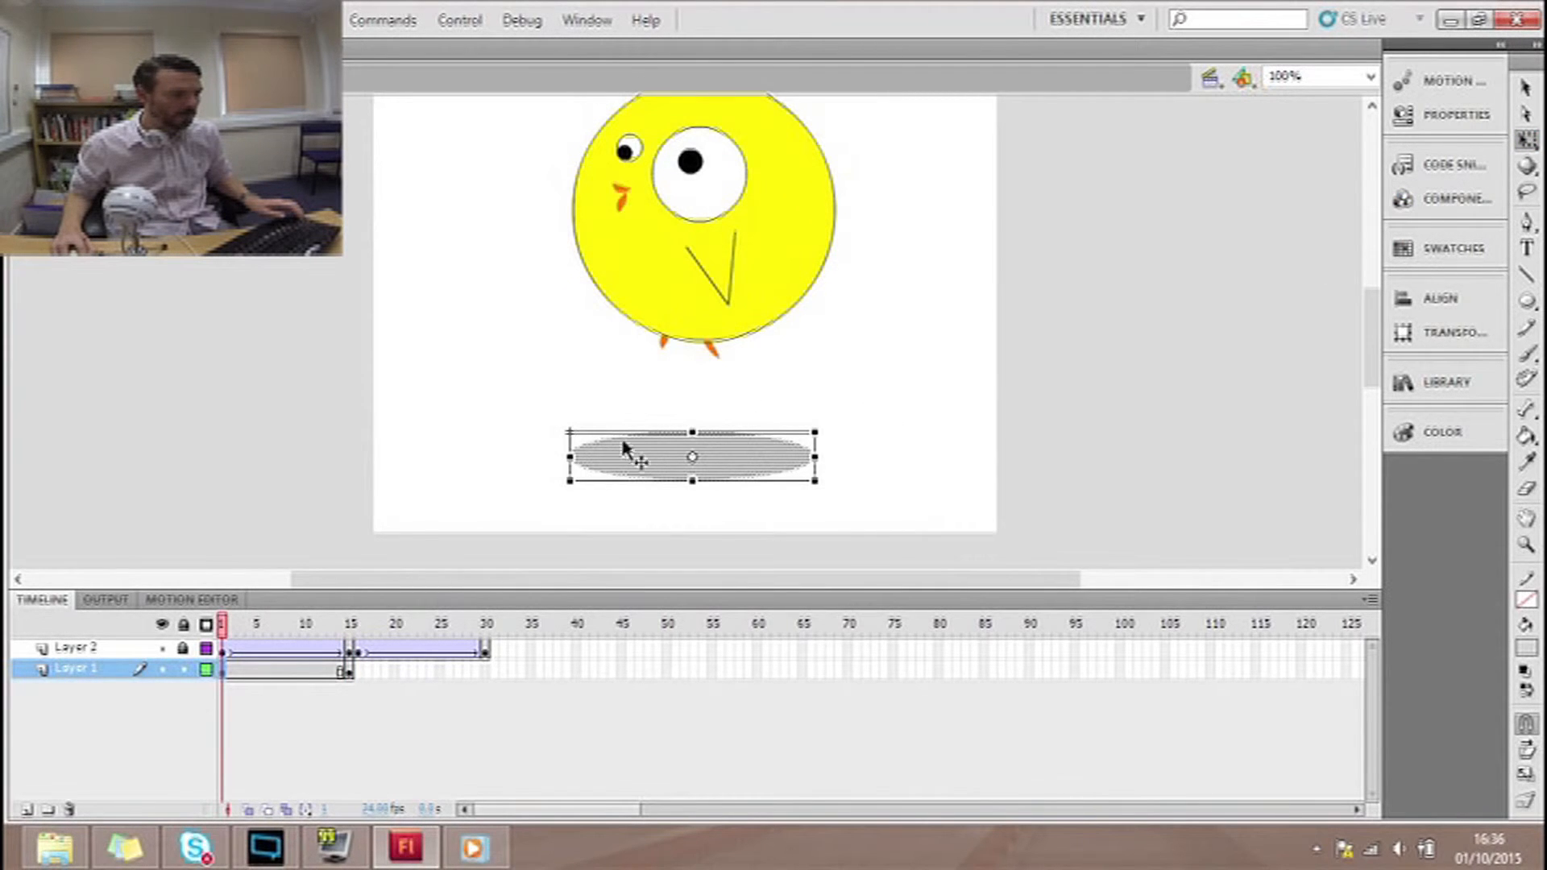
{"action": "left_click_drag", "start_coordinate": [567, 432], "coordinate": [660, 450]}
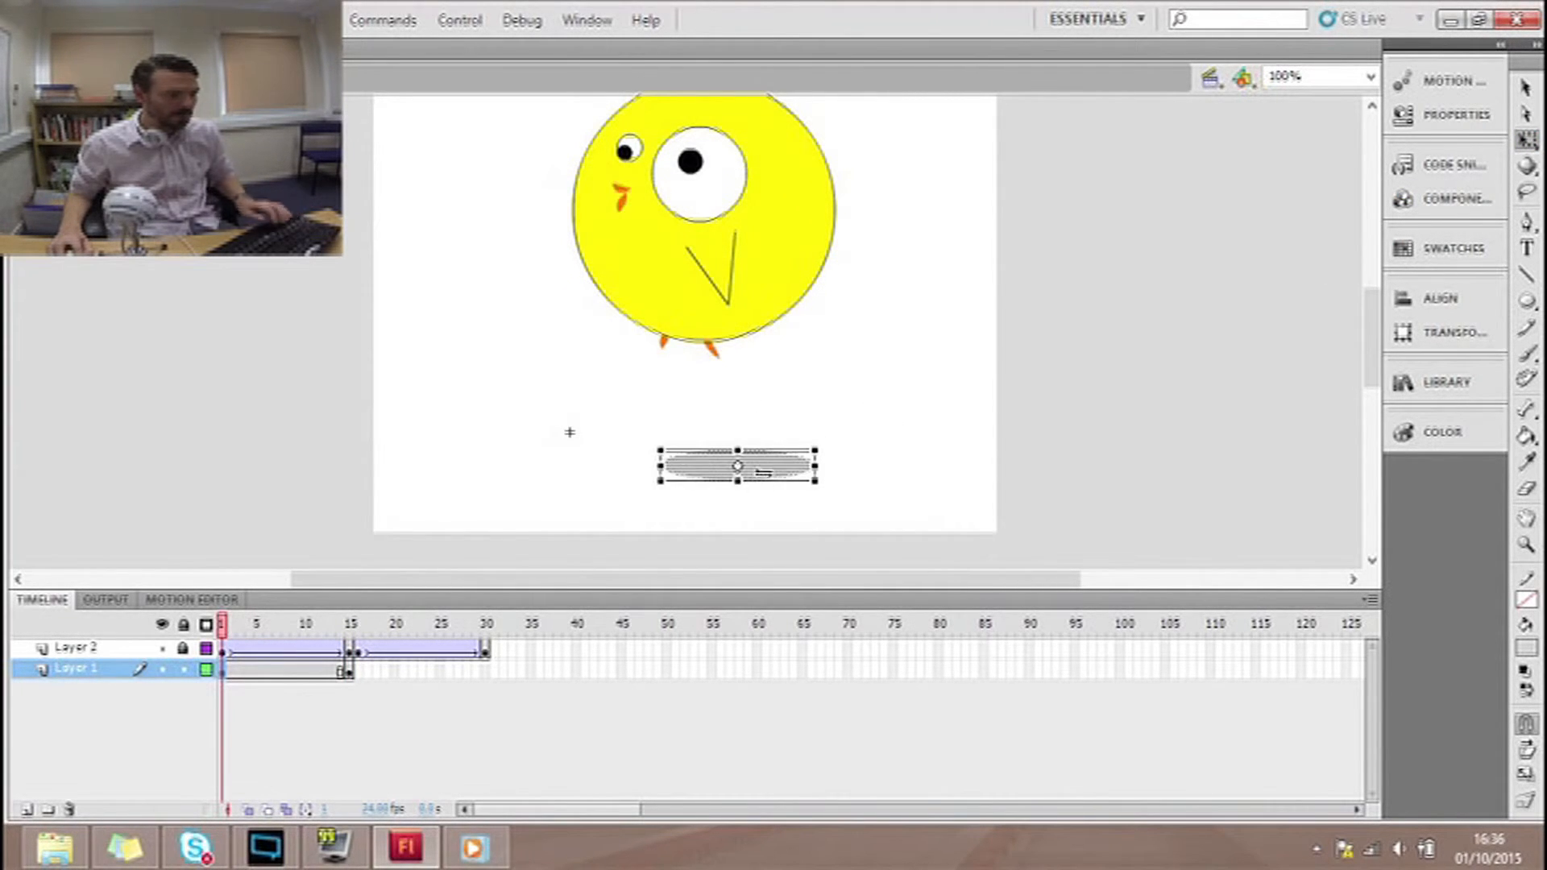
{"action": "key", "text": "Left"}
{"action": "key", "text": "Left"}
{"action": "key", "text": "Left"}
{"action": "key", "text": "Left"}
{"action": "key", "text": "Left"}
{"action": "key", "text": "Left"}
{"action": "key", "text": "Left"}
{"action": "key", "text": "Left"}
{"action": "key", "text": "Left"}
{"action": "key", "text": "Left"}
{"action": "key", "text": "Left"}
{"action": "key", "text": "Left"}
{"action": "key", "text": "Left"}
{"action": "key", "text": "Left"}
{"action": "key", "text": "Left"}
{"action": "key", "text": "Left"}
{"action": "key", "text": "Left"}
{"action": "key", "text": "Left"}
{"action": "key", "text": "Left"}
{"action": "key", "text": "Left"}
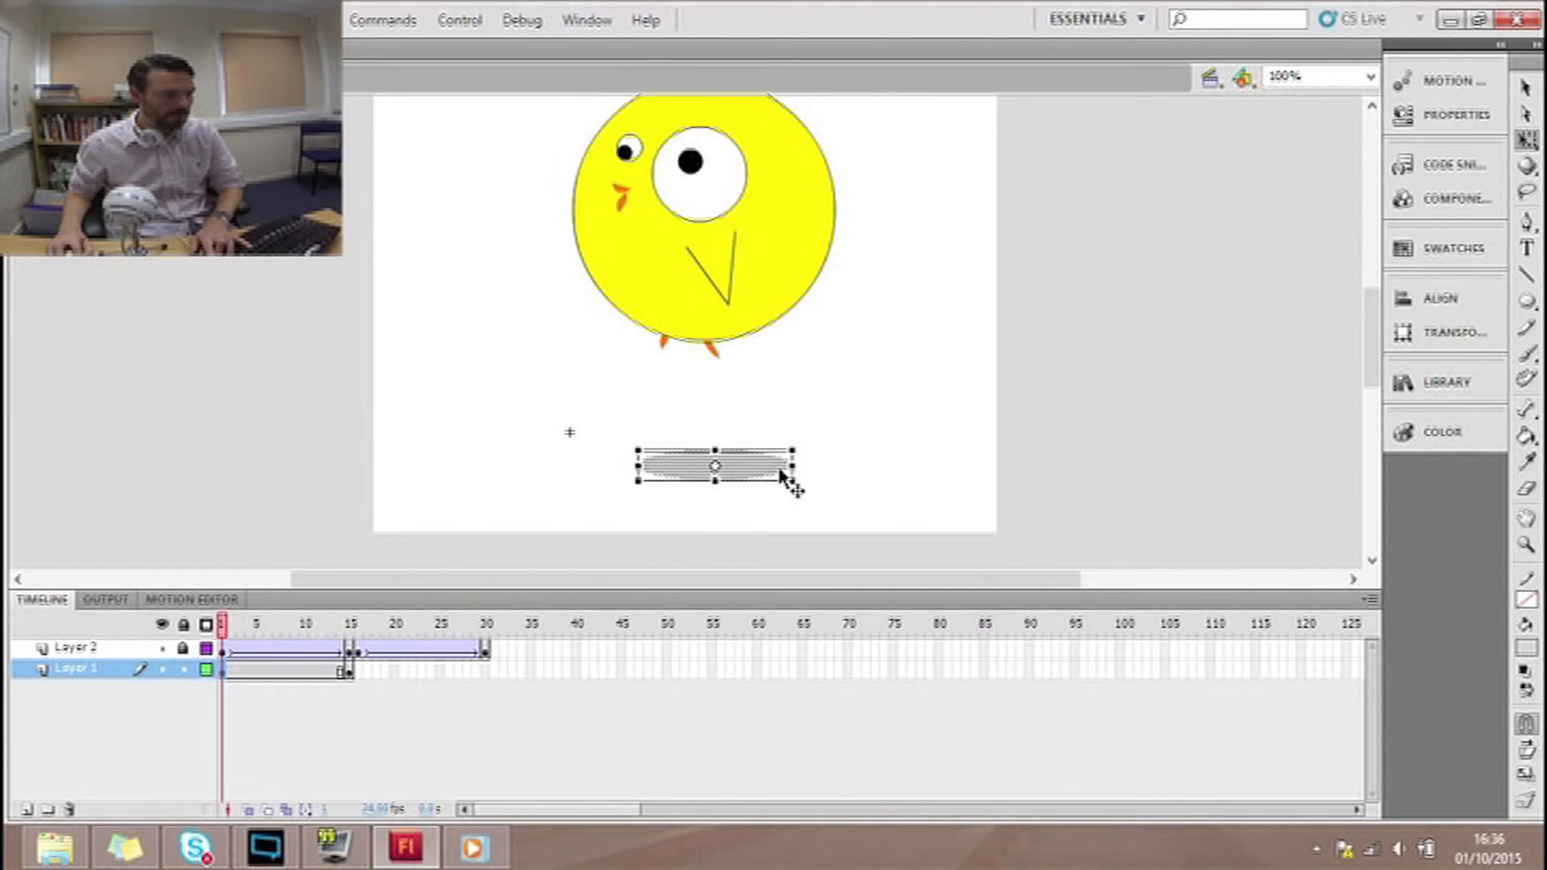
{"action": "key", "text": "Up"}
{"action": "key", "text": "Up"}
{"action": "key", "text": "Up"}
{"action": "key", "text": "Up"}
{"action": "key", "text": "Up"}
{"action": "key", "text": "Up"}
{"action": "key", "text": "Up"}
{"action": "key", "text": "Up"}
{"action": "key", "text": "Up"}
{"action": "key", "text": "Up"}
{"action": "key", "text": "Up"}
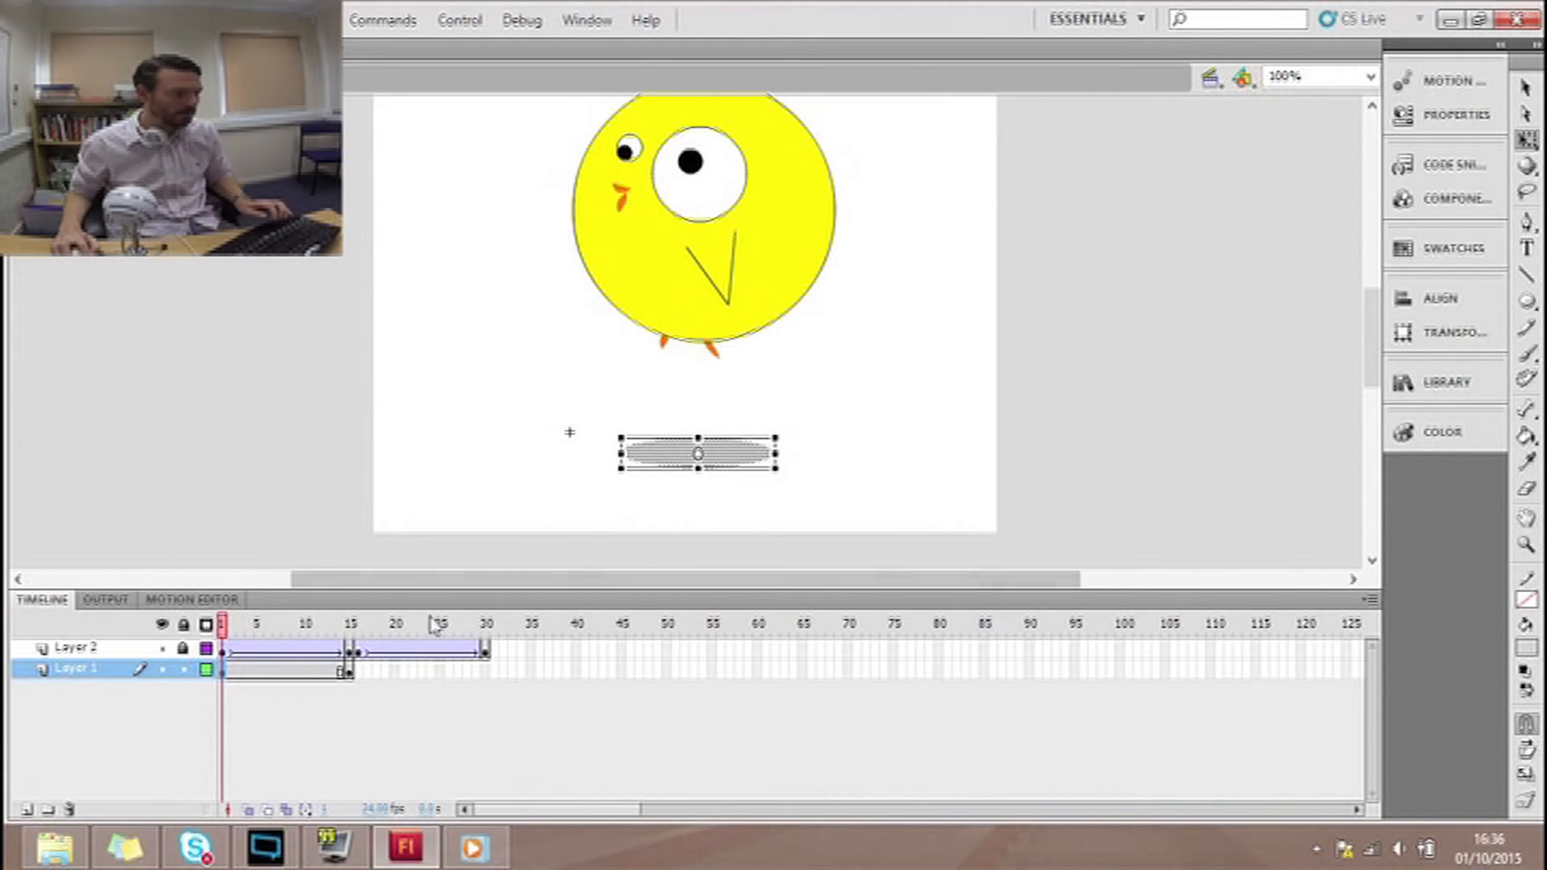
- Create a shape tween for the shadow between frames 1 and 15 of Layer 1 and scrub through it
{"action": "left_click", "coordinate": [351, 631]}
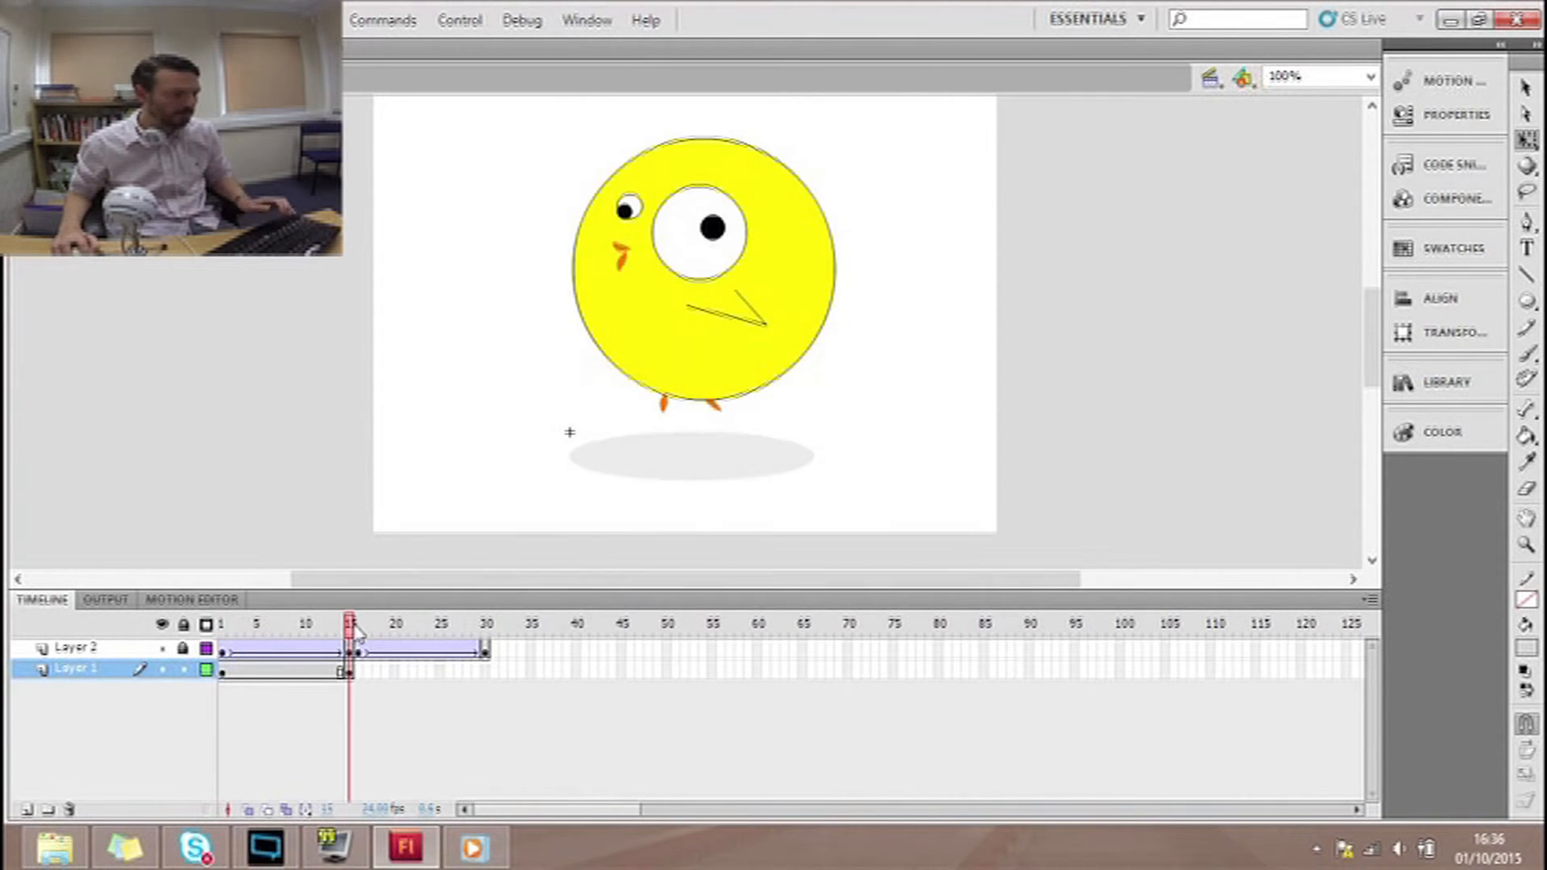
{"action": "left_click", "coordinate": [230, 674]}
{"action": "right_click", "coordinate": [230, 675]}
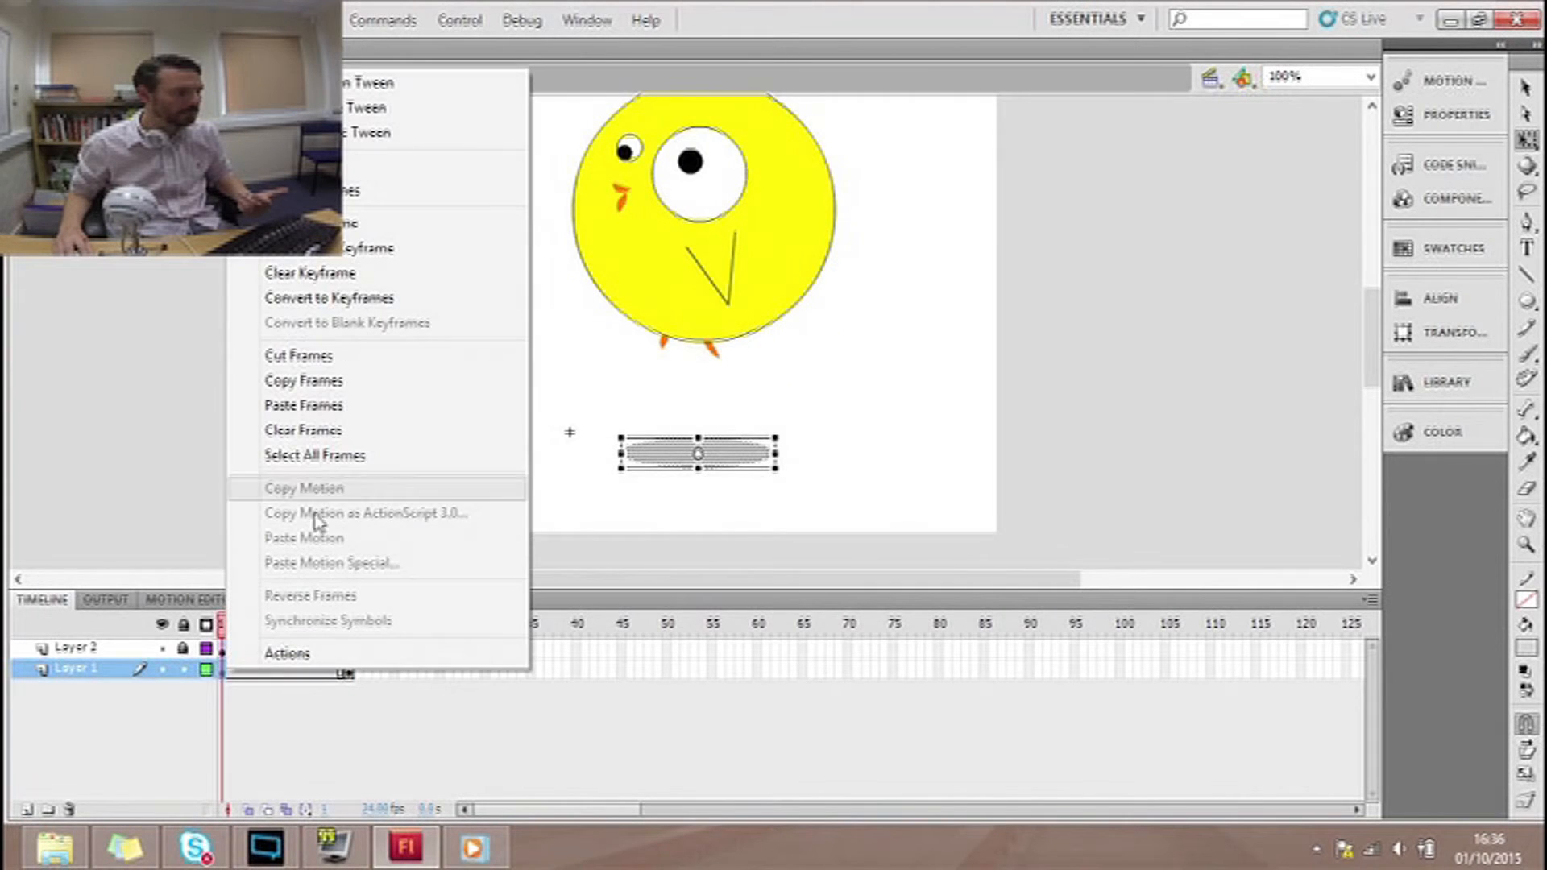
{"action": "left_click", "coordinate": [367, 110]}
{"action": "left_click", "coordinate": [250, 627]}
{"action": "left_click_drag", "start_coordinate": [228, 621], "coordinate": [268, 627]}
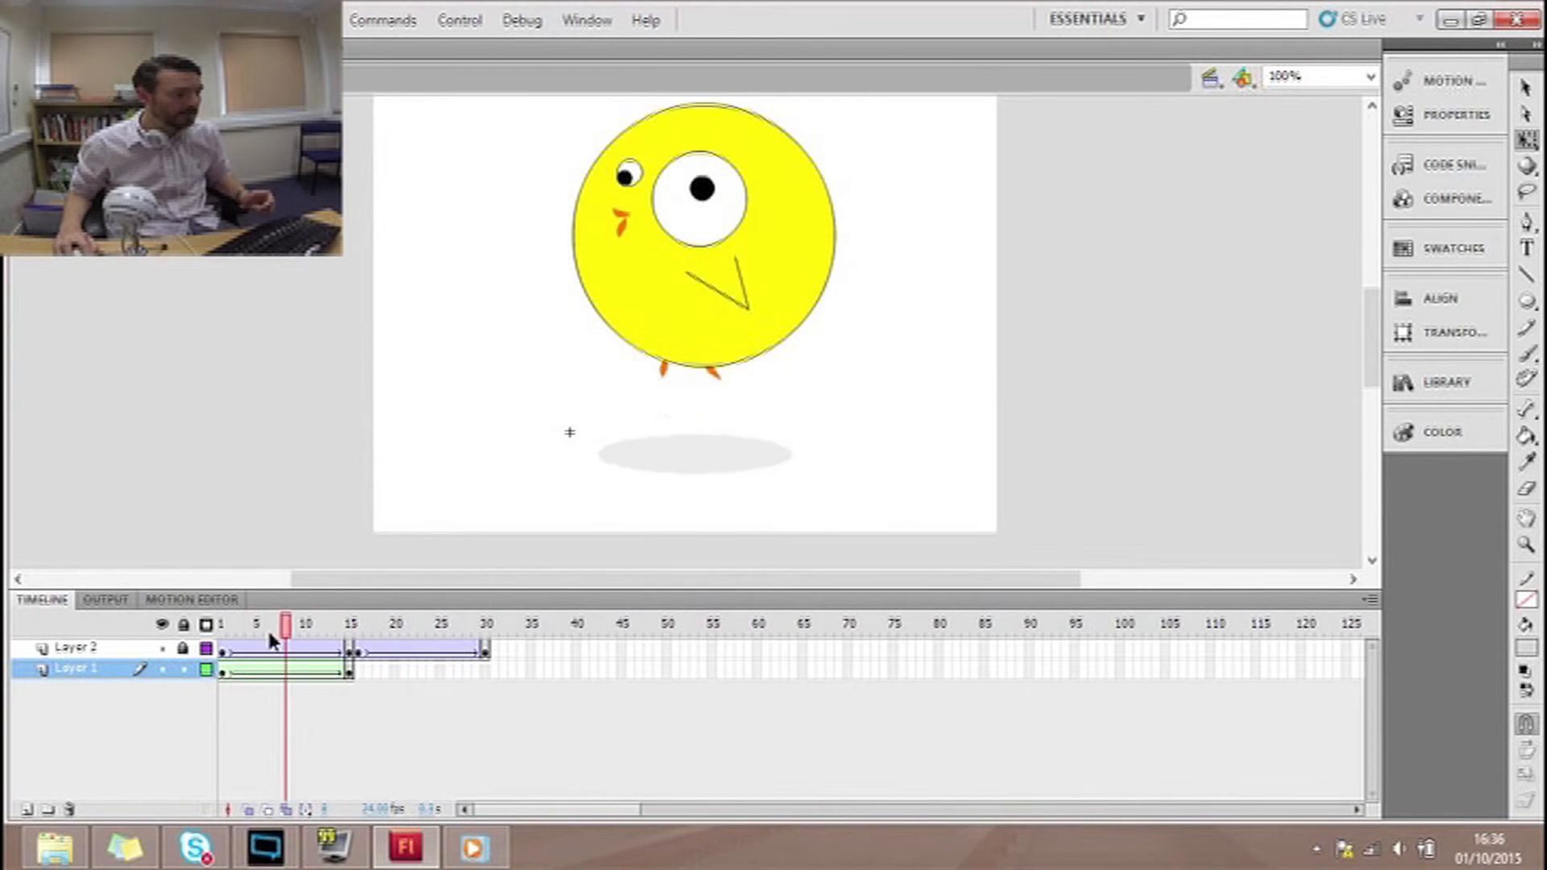
- Copy the shadow's shape tween frames 1 to 15 on Layer 1 and paste them at frame 16
{"action": "left_click_drag", "start_coordinate": [346, 669], "coordinate": [225, 669]}
{"action": "right_click", "coordinate": [235, 671]}
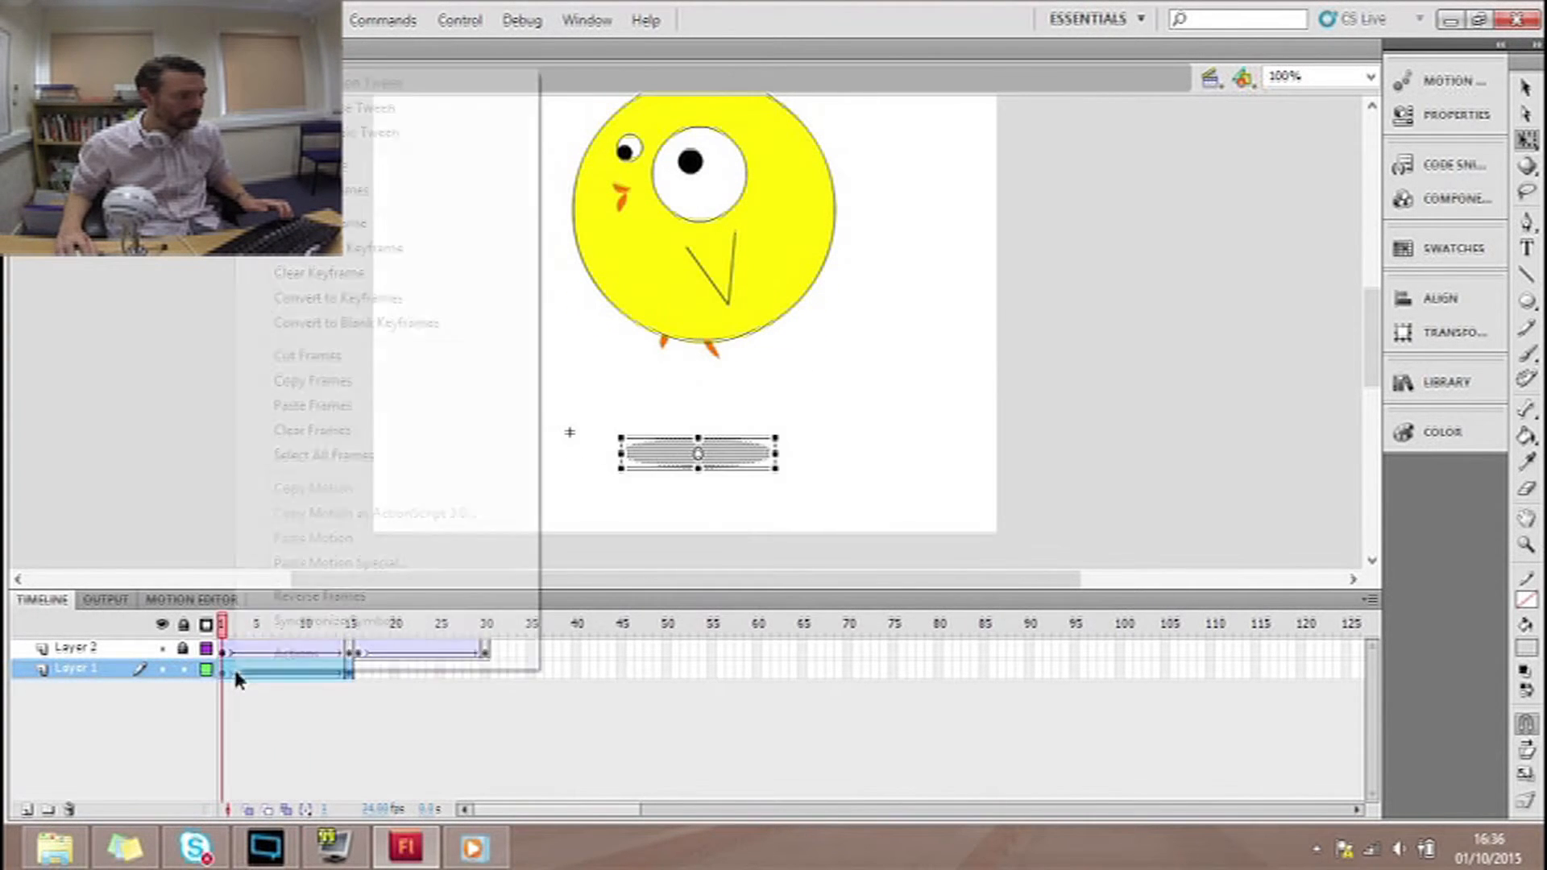
{"action": "left_click", "coordinate": [369, 383]}
{"action": "left_click", "coordinate": [359, 670]}
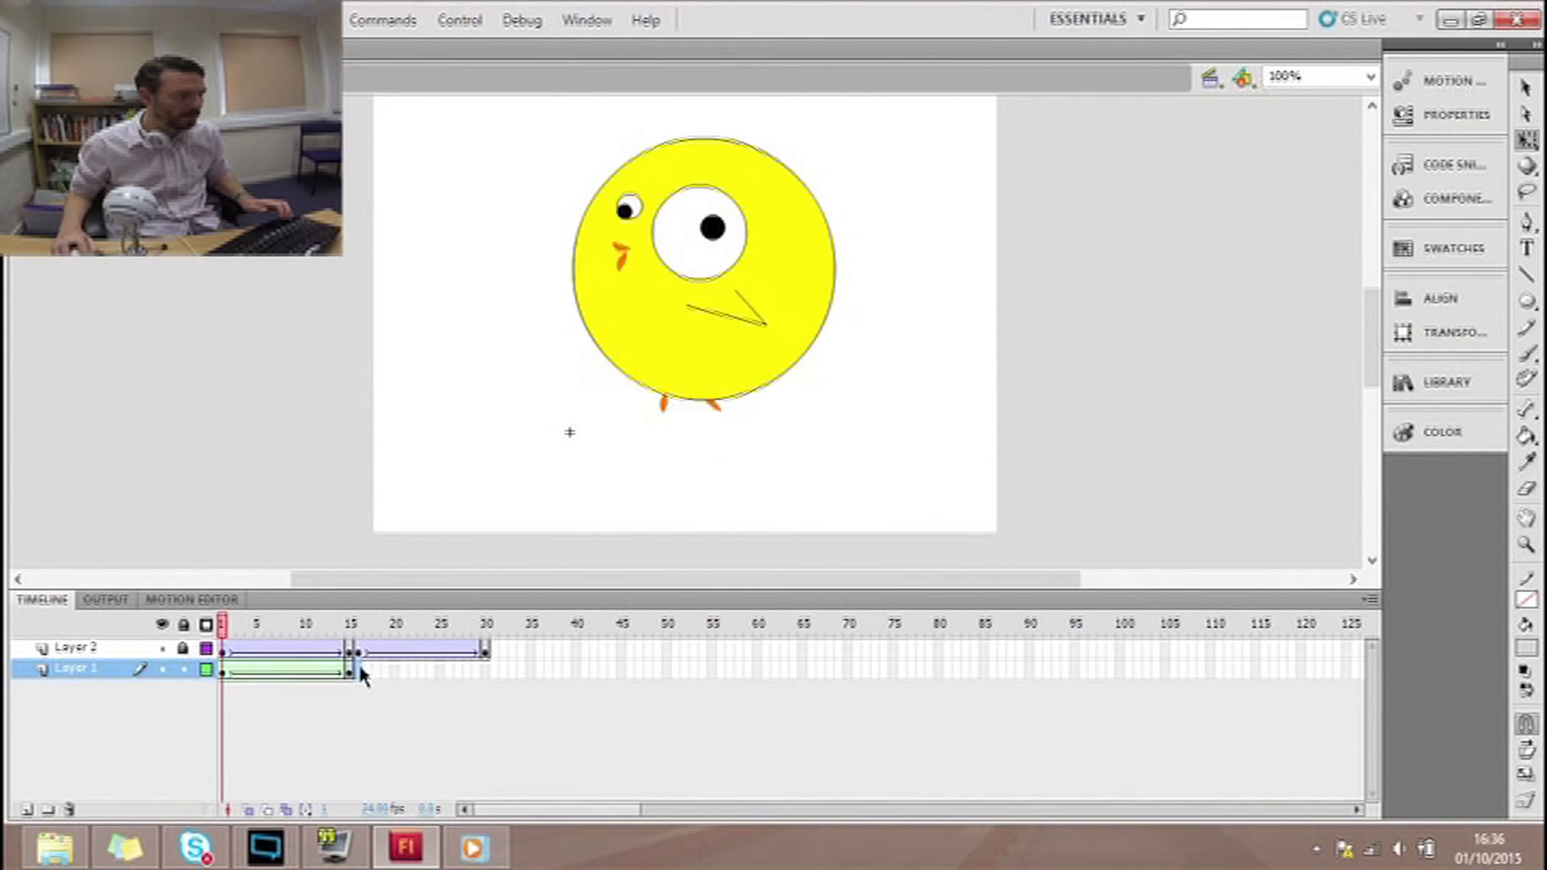
{"action": "right_click", "coordinate": [360, 669]}
{"action": "left_click", "coordinate": [472, 401]}
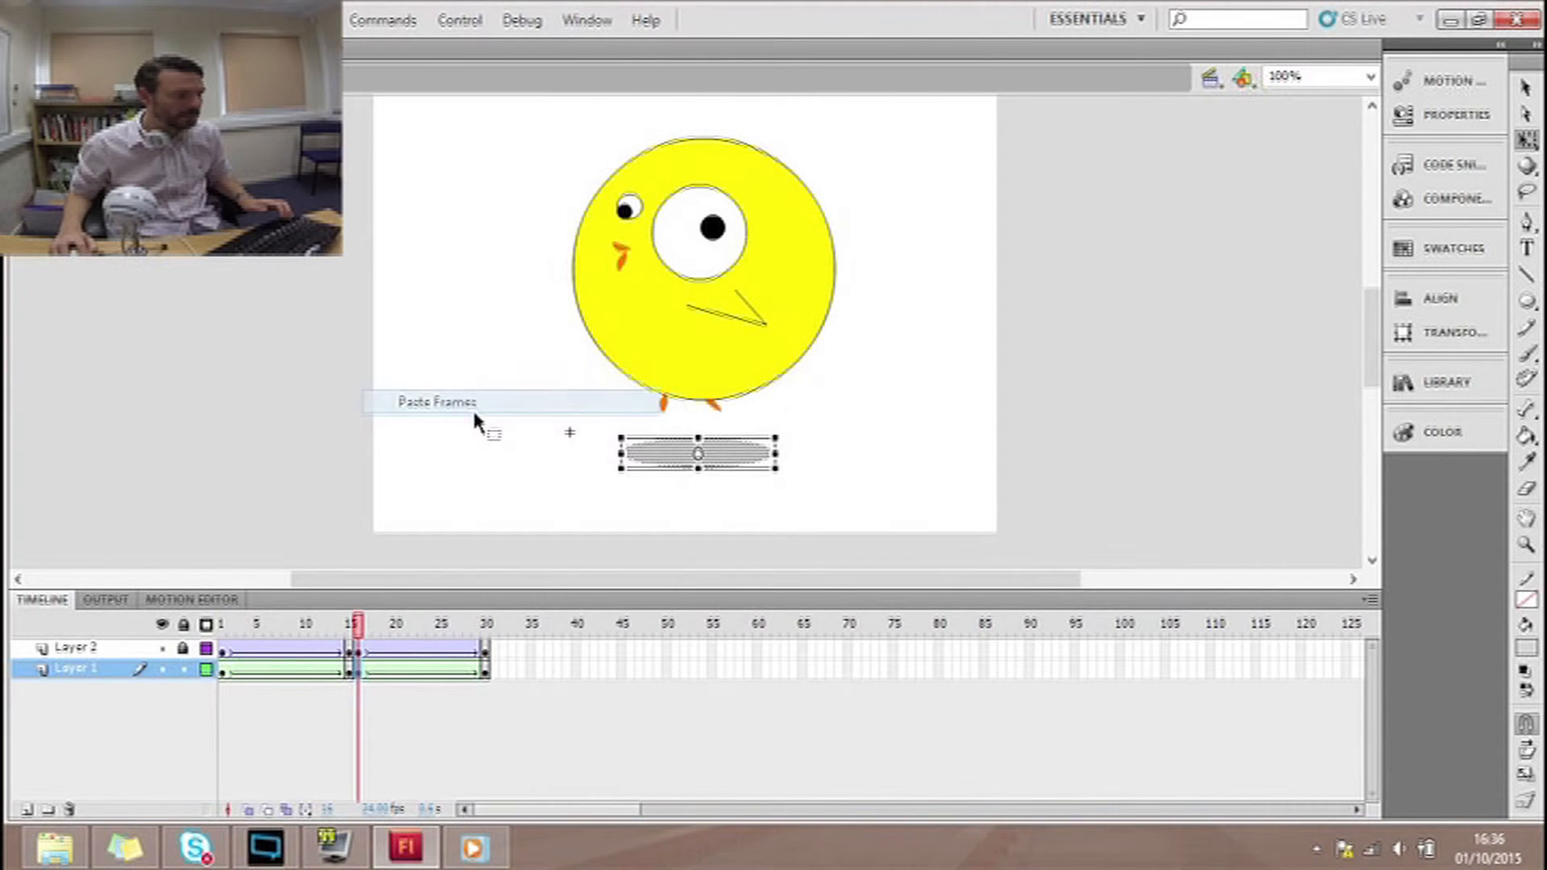
- Reverse the pasted shadow frames 16 to 30 on Layer 1 and scrub the timeline to check the full shadow motion
{"action": "left_click_drag", "start_coordinate": [487, 675], "coordinate": [365, 670]}
{"action": "right_click", "coordinate": [365, 671]}
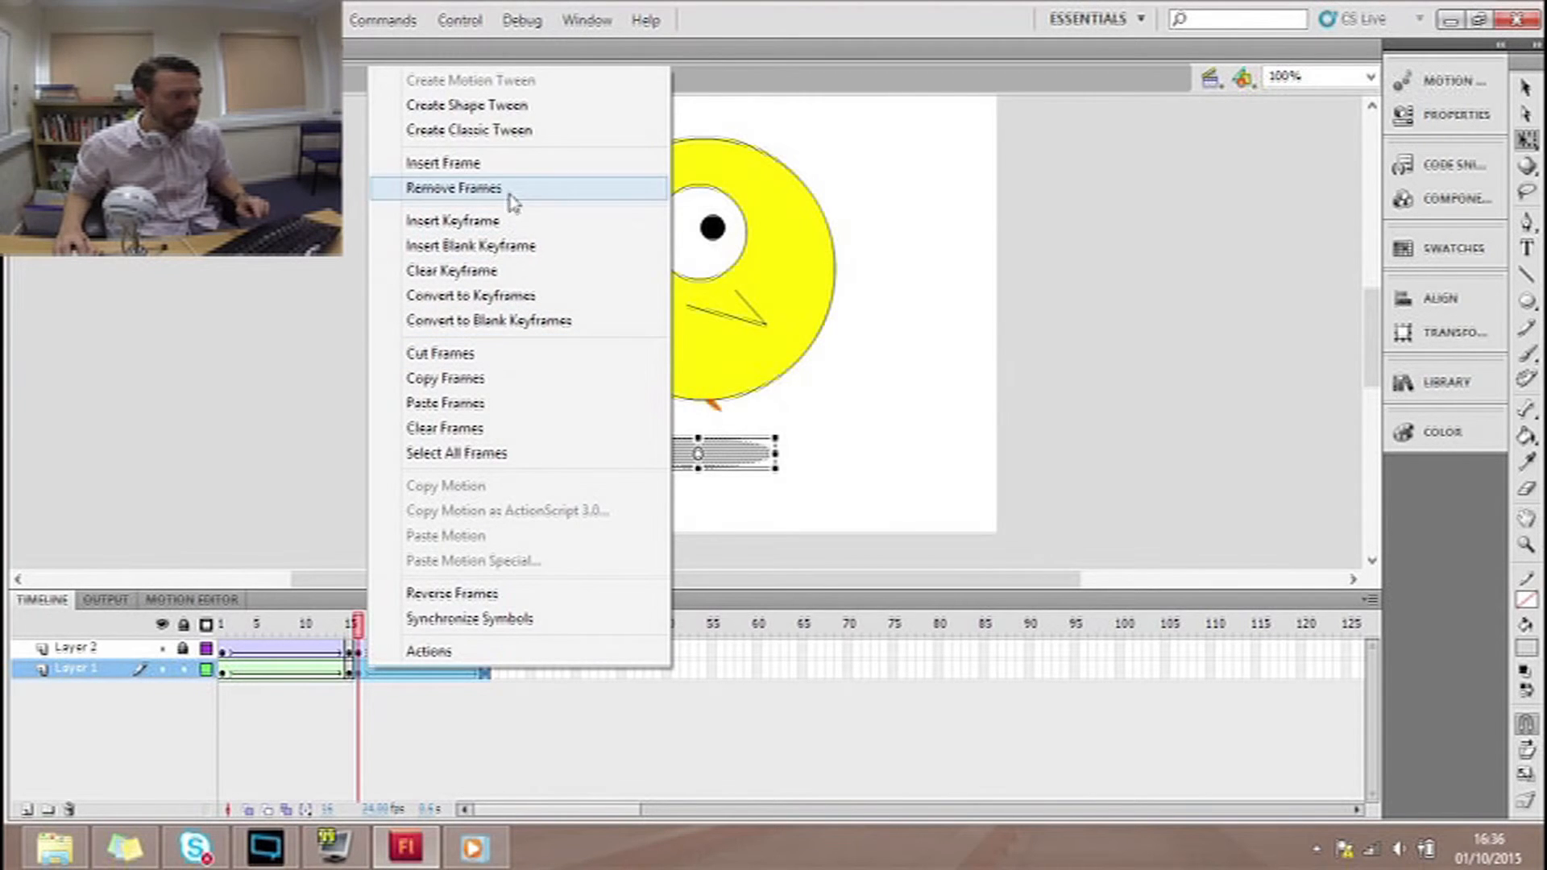
{"action": "left_click", "coordinate": [503, 596]}
{"action": "left_click", "coordinate": [321, 627]}
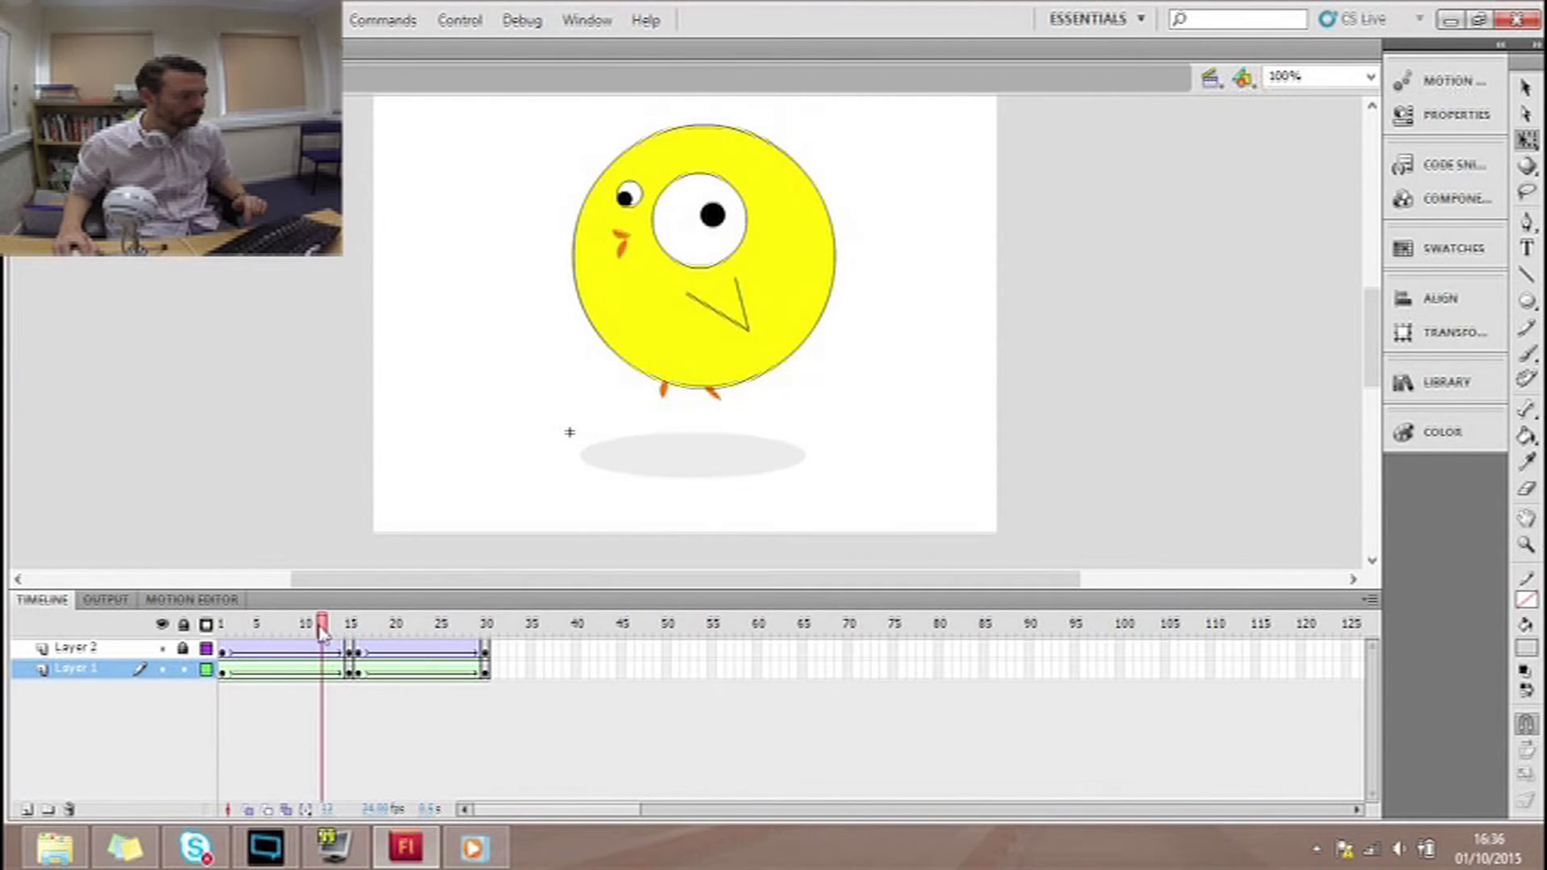
{"action": "left_click_drag", "start_coordinate": [331, 635], "coordinate": [506, 630]}
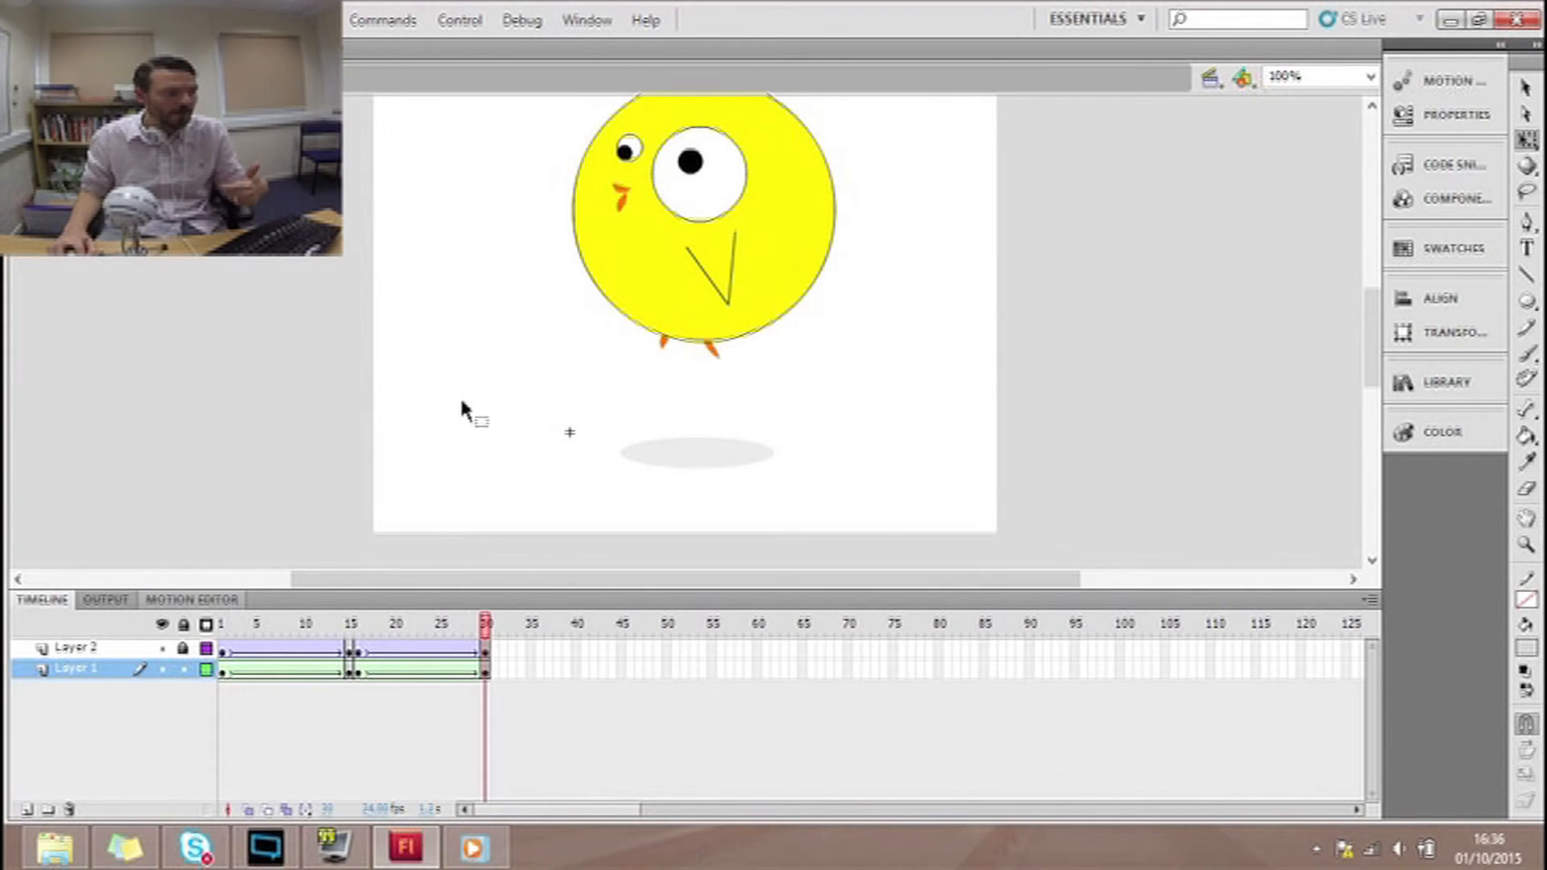
{"action": "left_click_drag", "start_coordinate": [227, 622], "coordinate": [365, 628]}
{"action": "left_click_drag", "start_coordinate": [552, 628], "coordinate": [340, 625]}
- Return to the main scene, test the movie to preview the bobbing bird with its shadow, and close the preview
{"action": "left_click", "coordinate": [71, 78]}
{"action": "left_click", "coordinate": [920, 343]}
{"action": "key", "text": "ctrl+Return"}
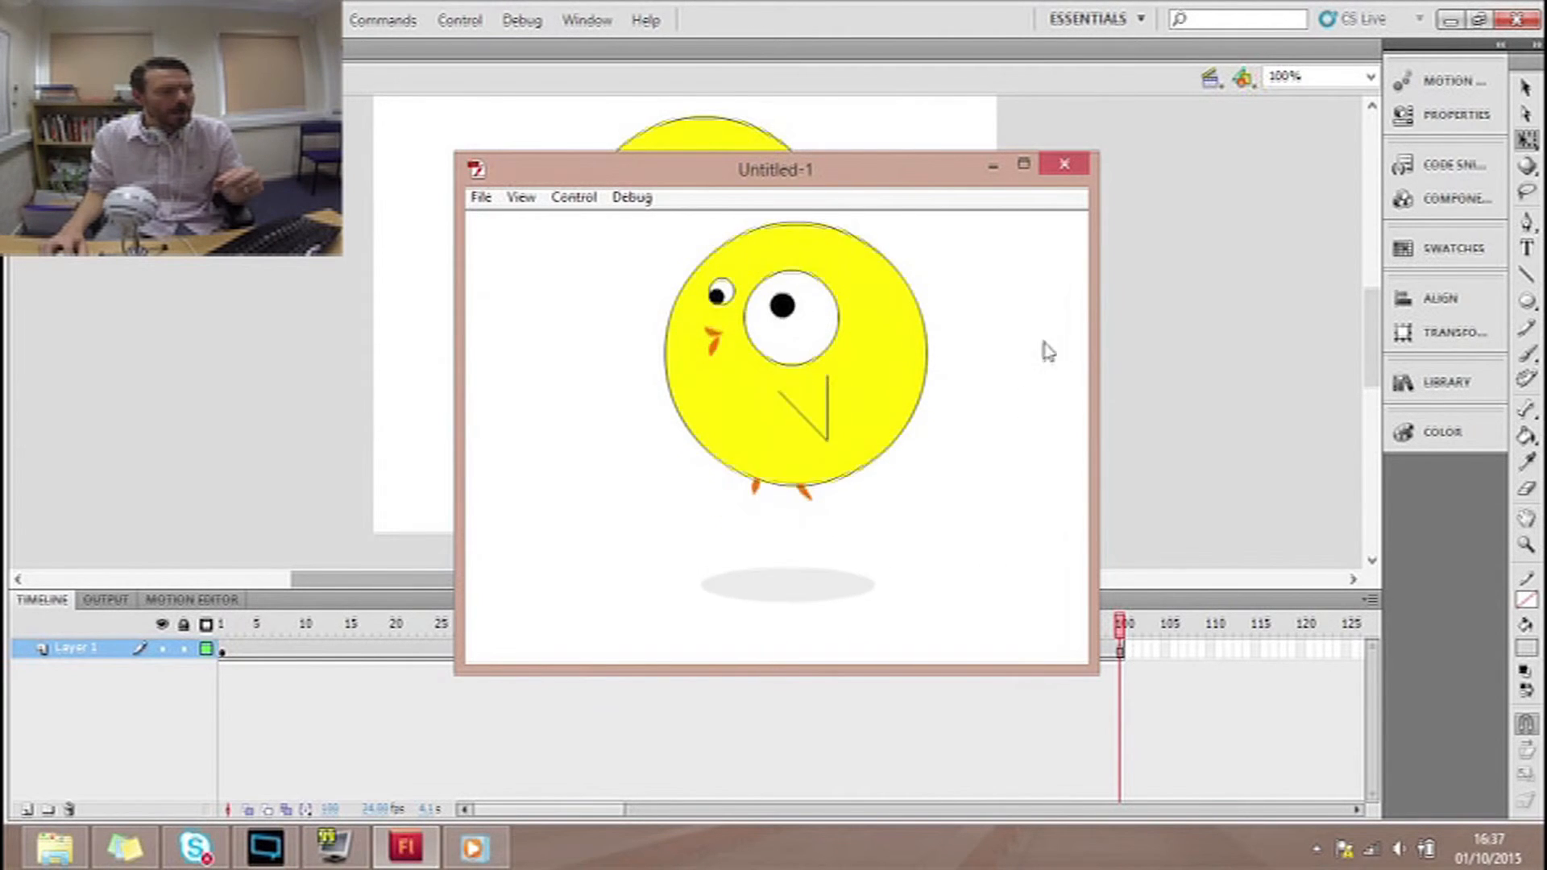
{"action": "left_click", "coordinate": [1068, 166]}
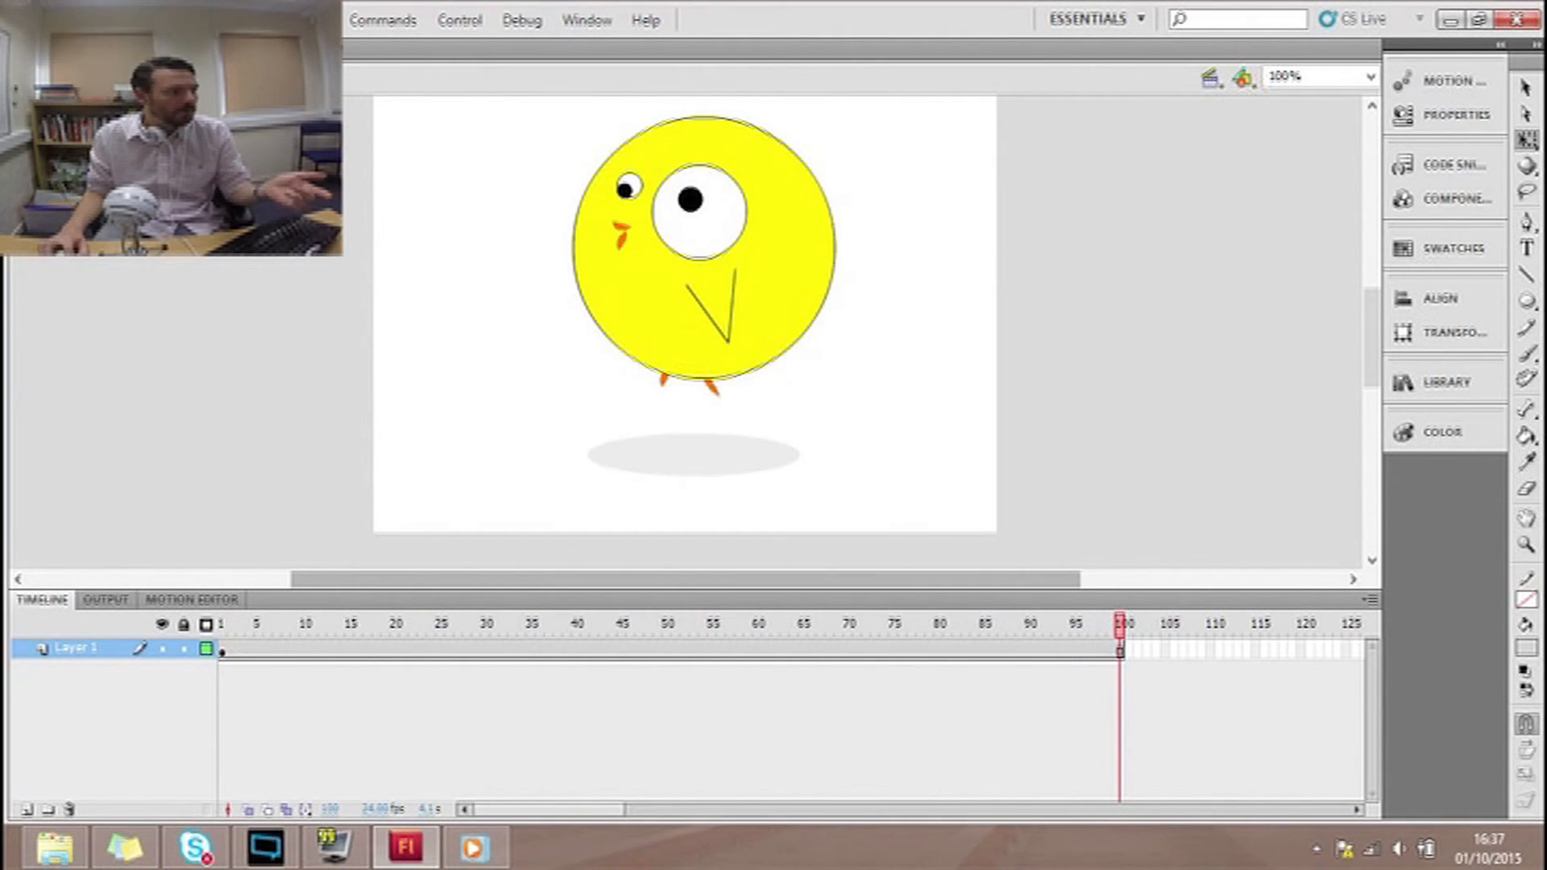
- Open the recent file intermediate, test its movie, and close the preview
{"action": "left_click", "coordinate": [67, 20]}
{"action": "mouse_move", "coordinate": [161, 120]}
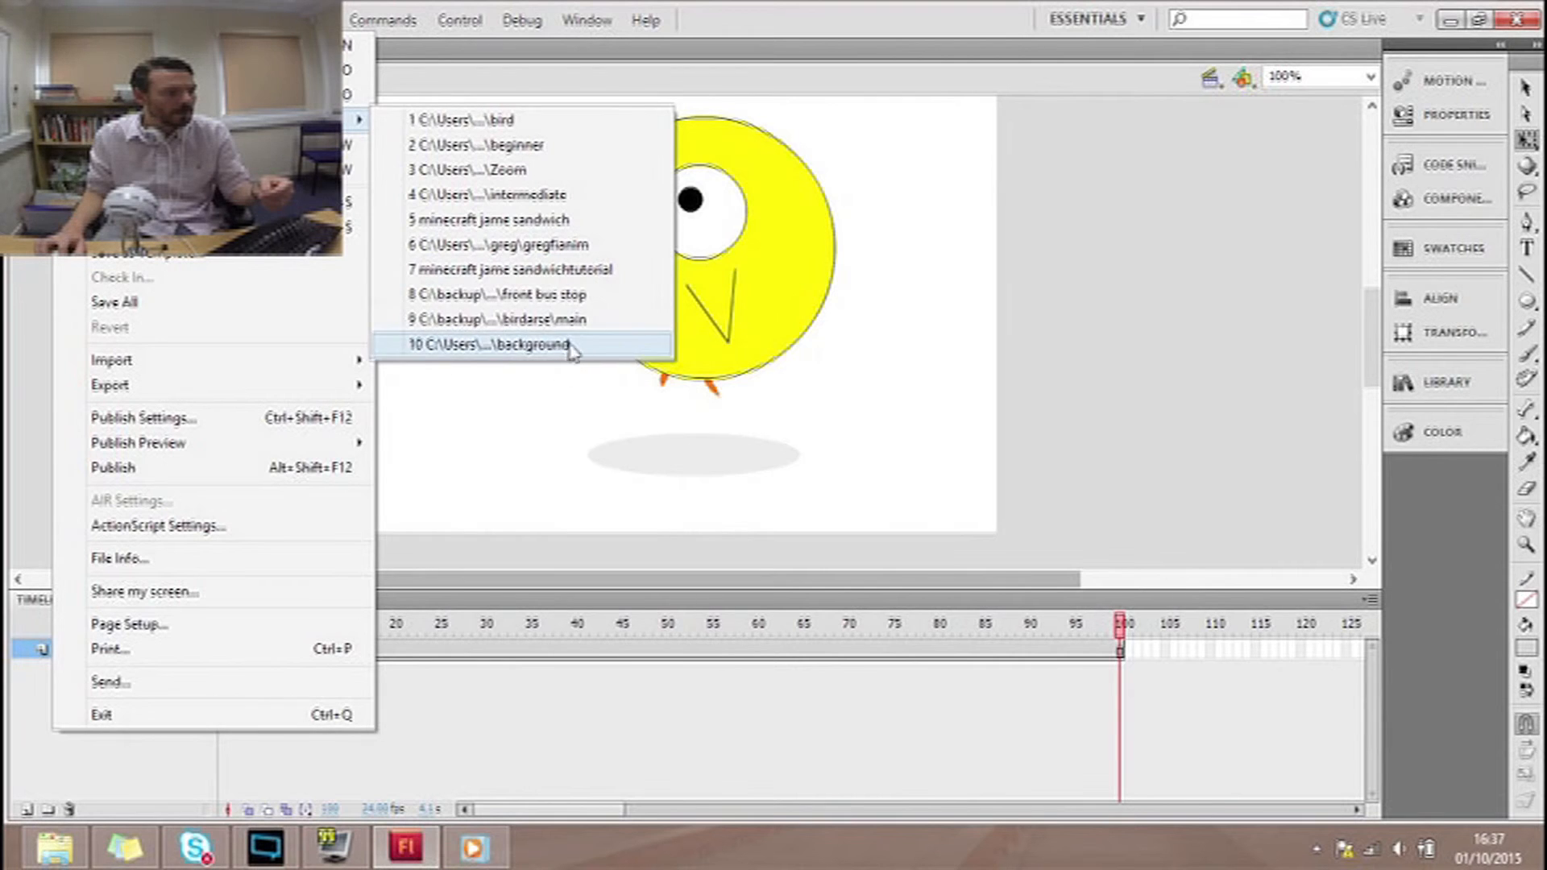
{"action": "left_click", "coordinate": [547, 198]}
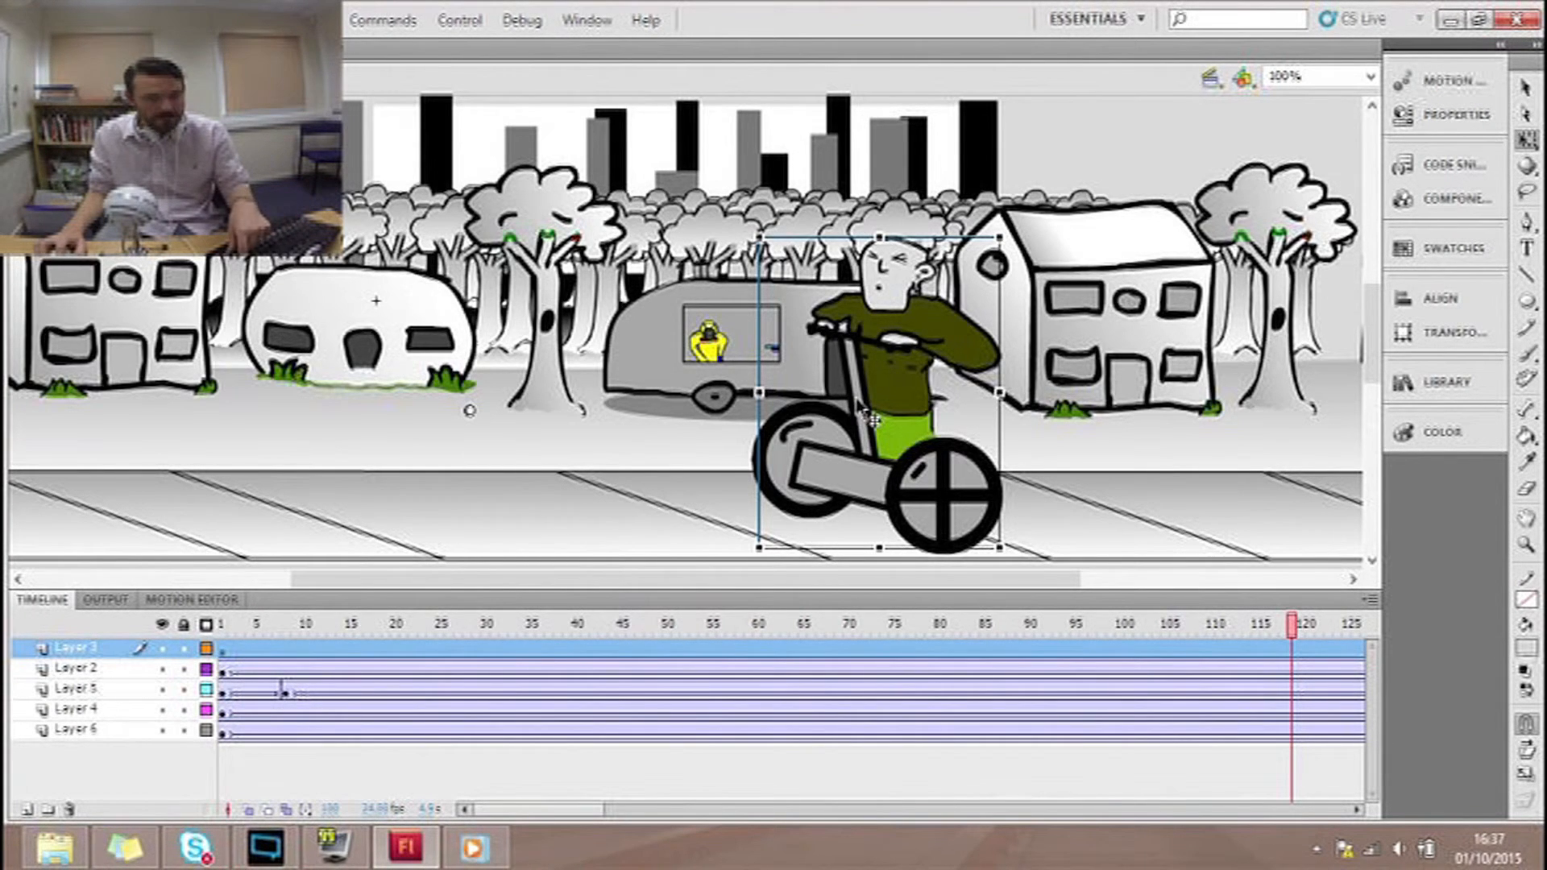
{"action": "key", "text": "ctrl+Return"}
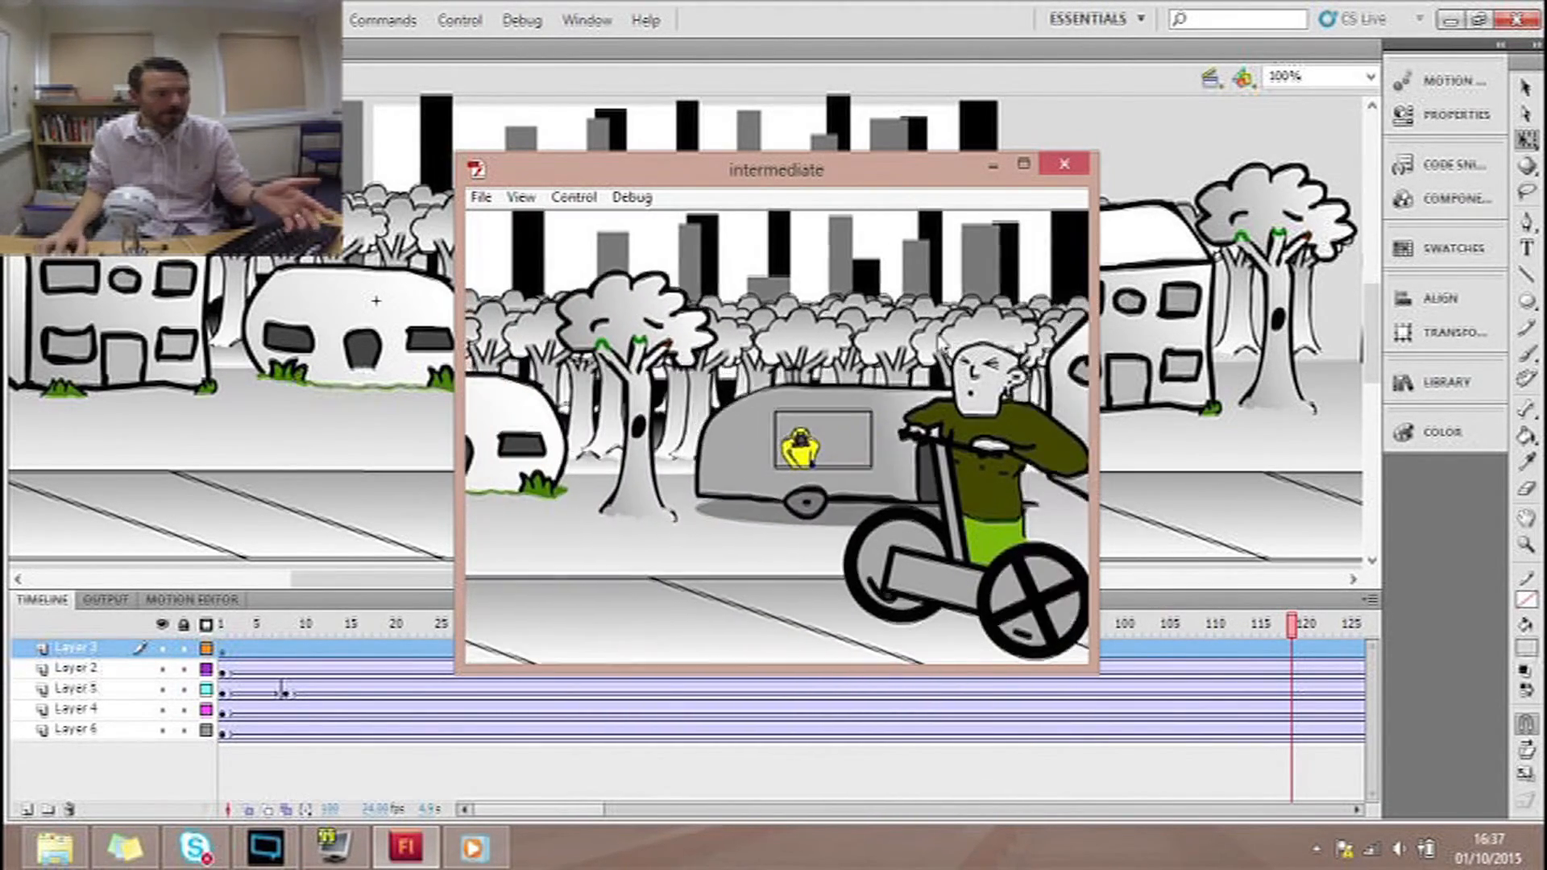
{"action": "left_click", "coordinate": [1064, 165]}
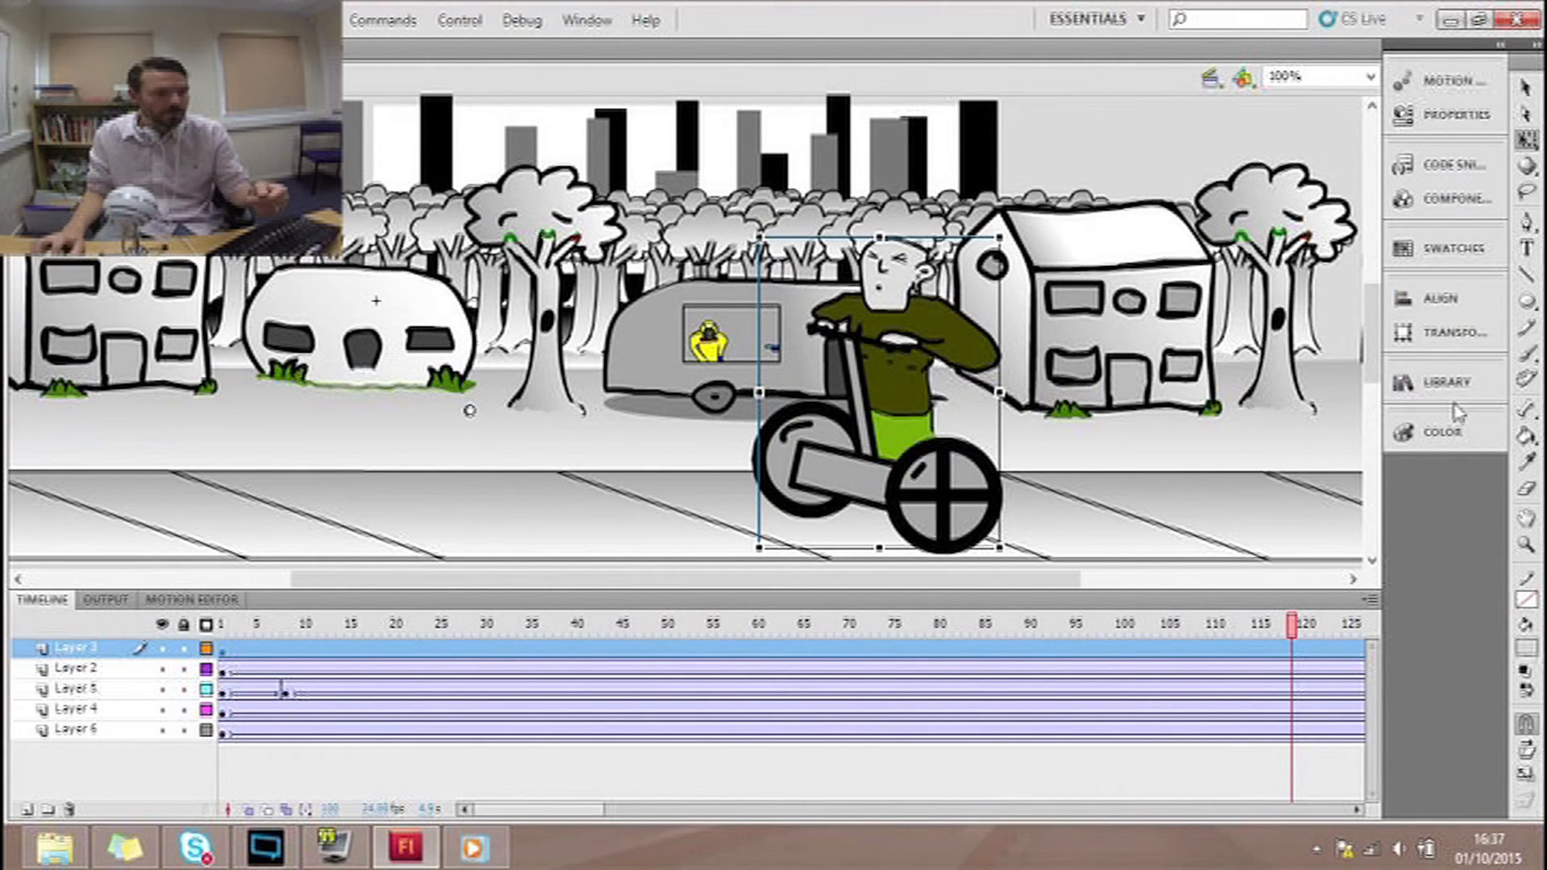
- Float the Untitled-1 document, add its shadow symbol from the library to the intermediate stage, and move it down beside the scooter rider
{"action": "left_click", "coordinate": [1426, 375]}
{"action": "left_click_drag", "start_coordinate": [1377, 610], "coordinate": [1352, 699]}
{"action": "left_click_drag", "start_coordinate": [185, 50], "coordinate": [264, 282]}
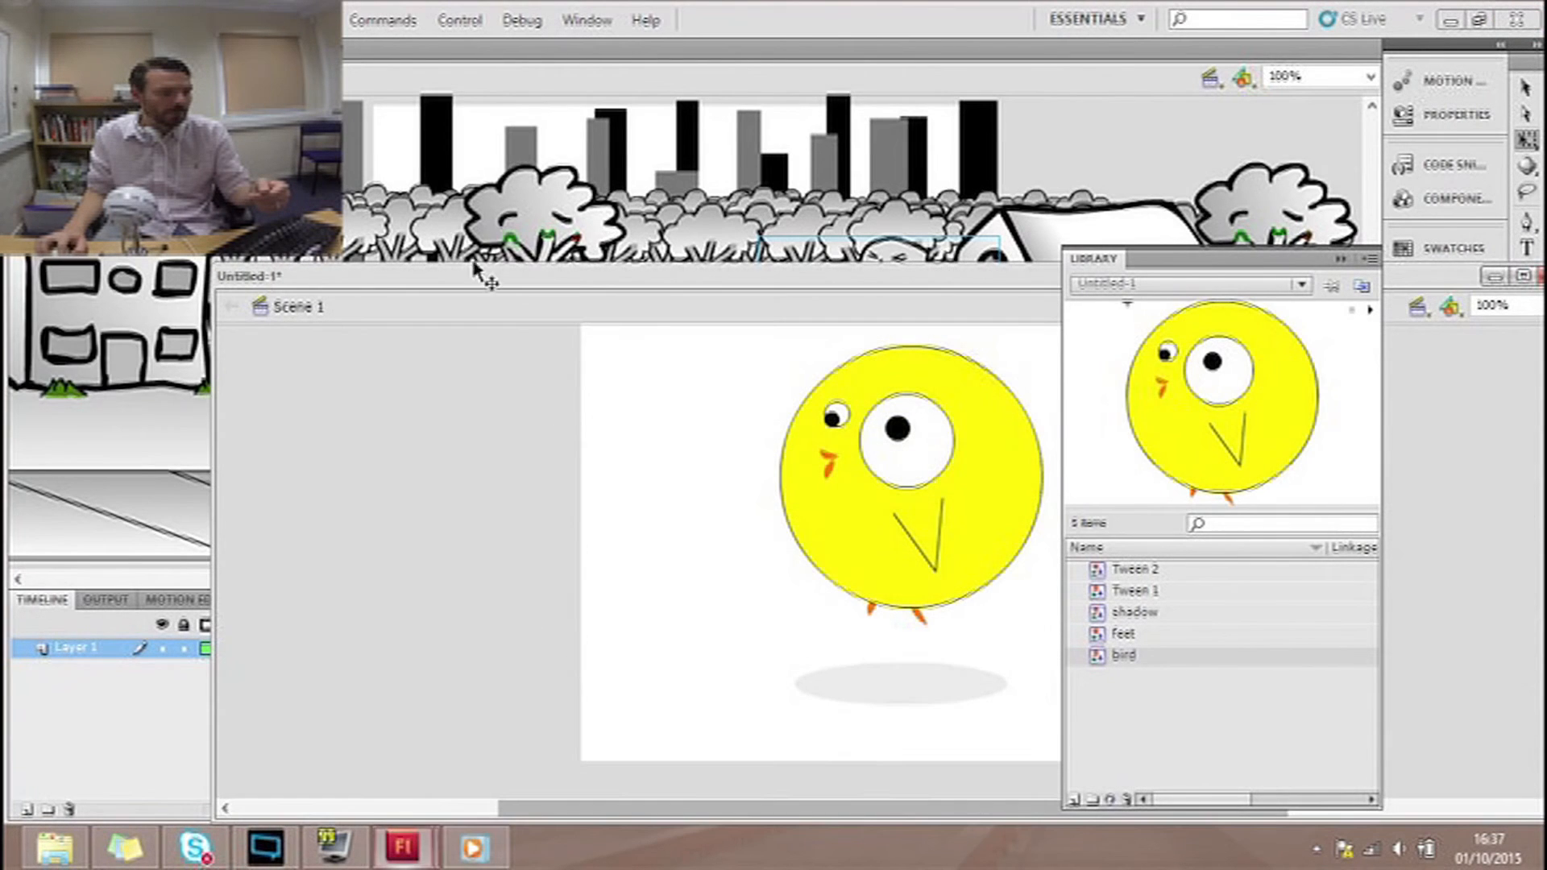
{"action": "left_click_drag", "start_coordinate": [1153, 659], "coordinate": [670, 233]}
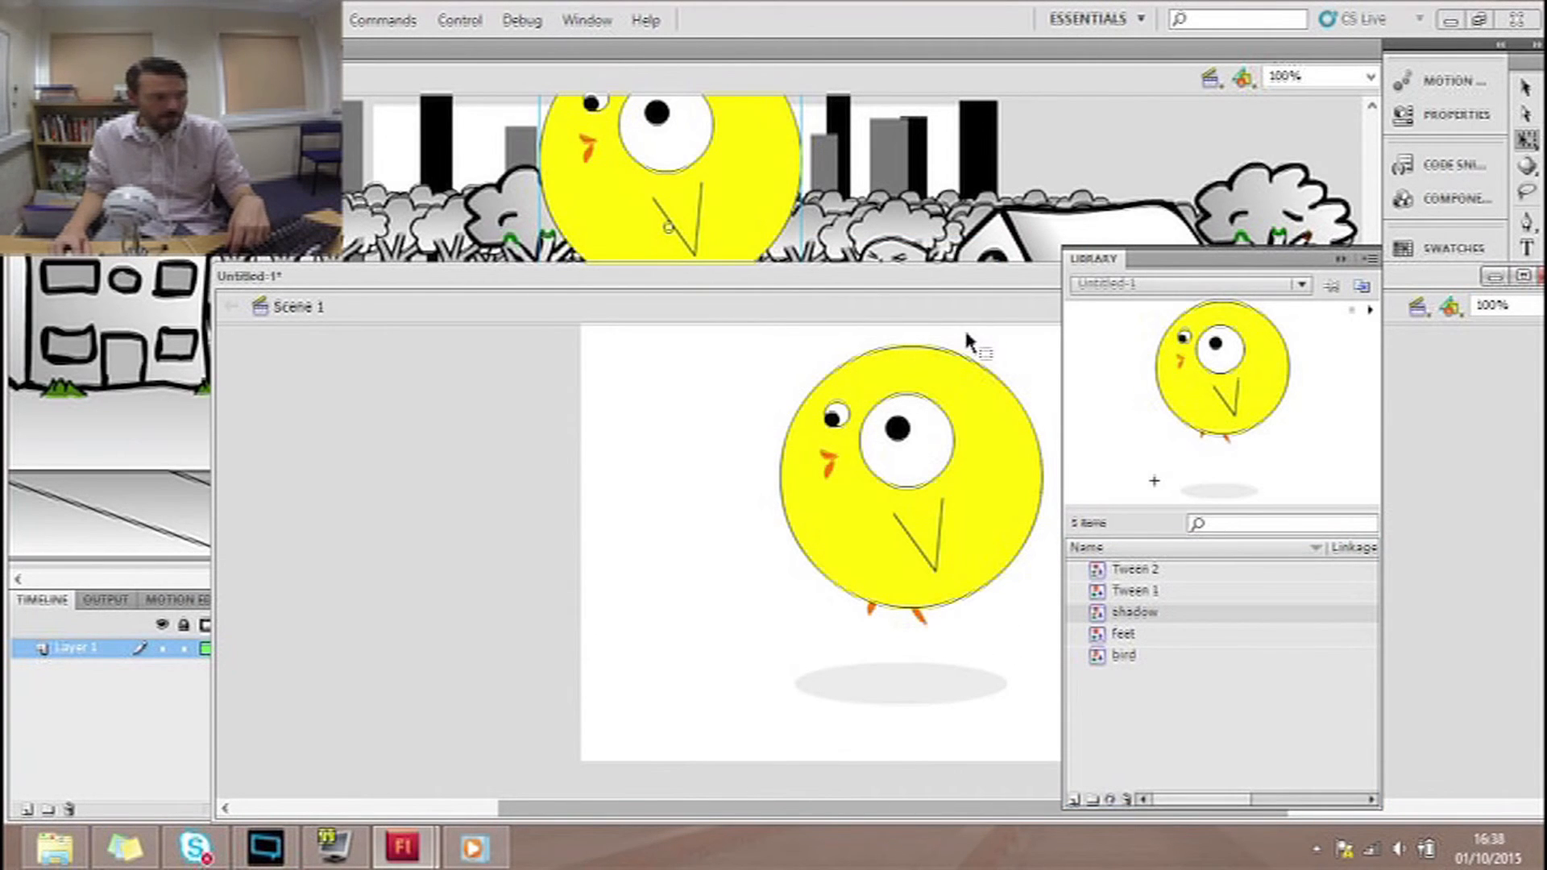
{"action": "left_click", "coordinate": [744, 150]}
{"action": "left_click_drag", "start_coordinate": [741, 165], "coordinate": [763, 264]}
- Minimise the floating Untitled-1 document without closing it and test the intermediate movie with the added bird
{"action": "left_click_drag", "start_coordinate": [1379, 283], "coordinate": [1221, 265]}
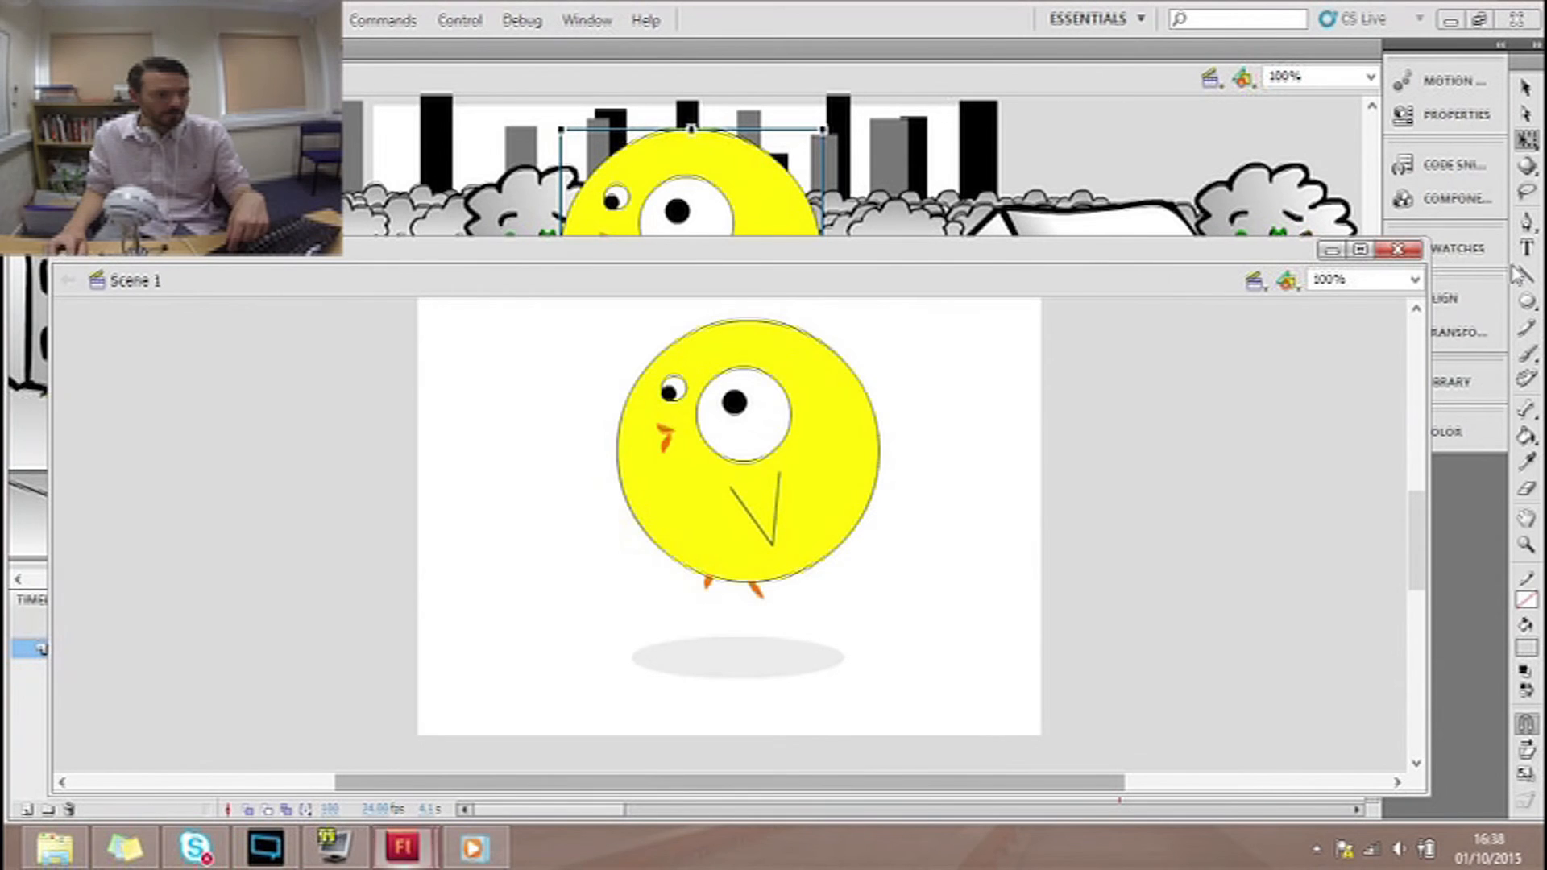
{"action": "left_click", "coordinate": [1403, 253]}
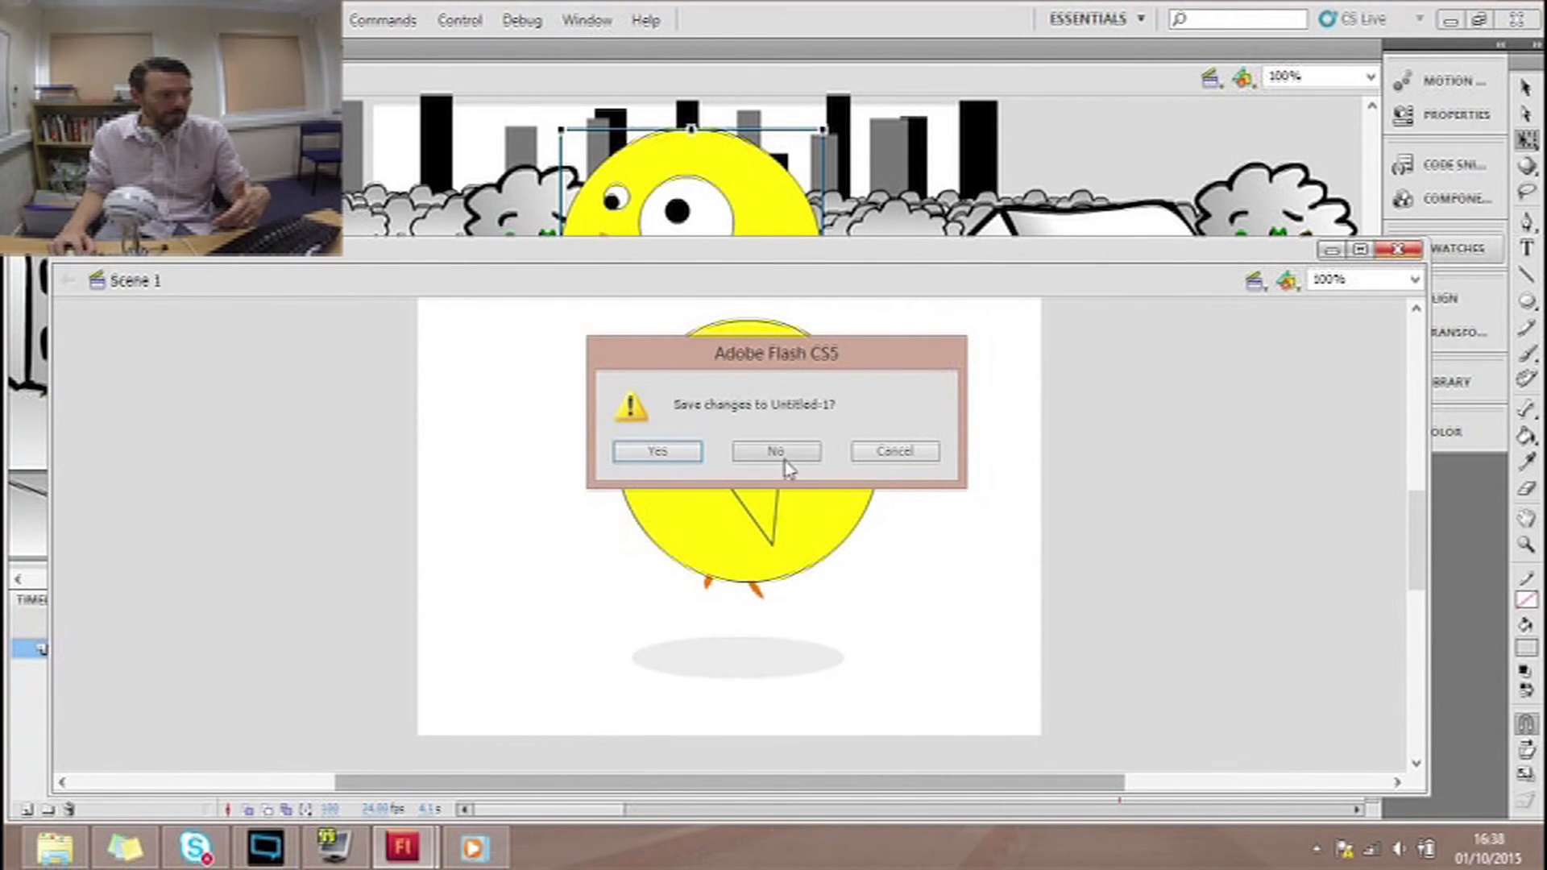
{"action": "left_click", "coordinate": [917, 453]}
{"action": "left_click", "coordinate": [1331, 249]}
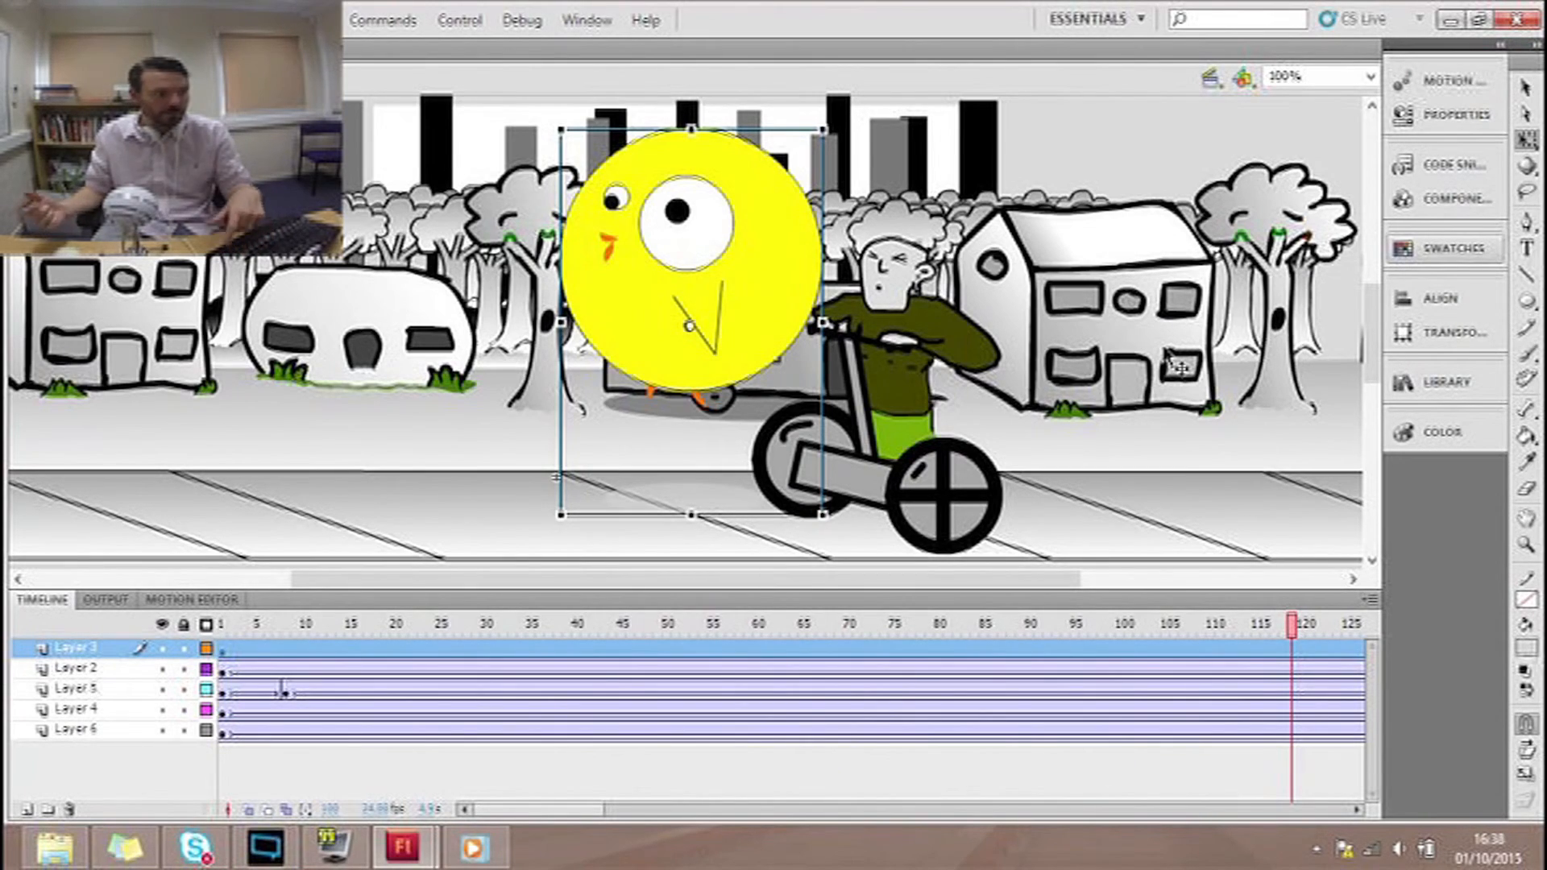
{"action": "key", "text": "ctrl+Return"}
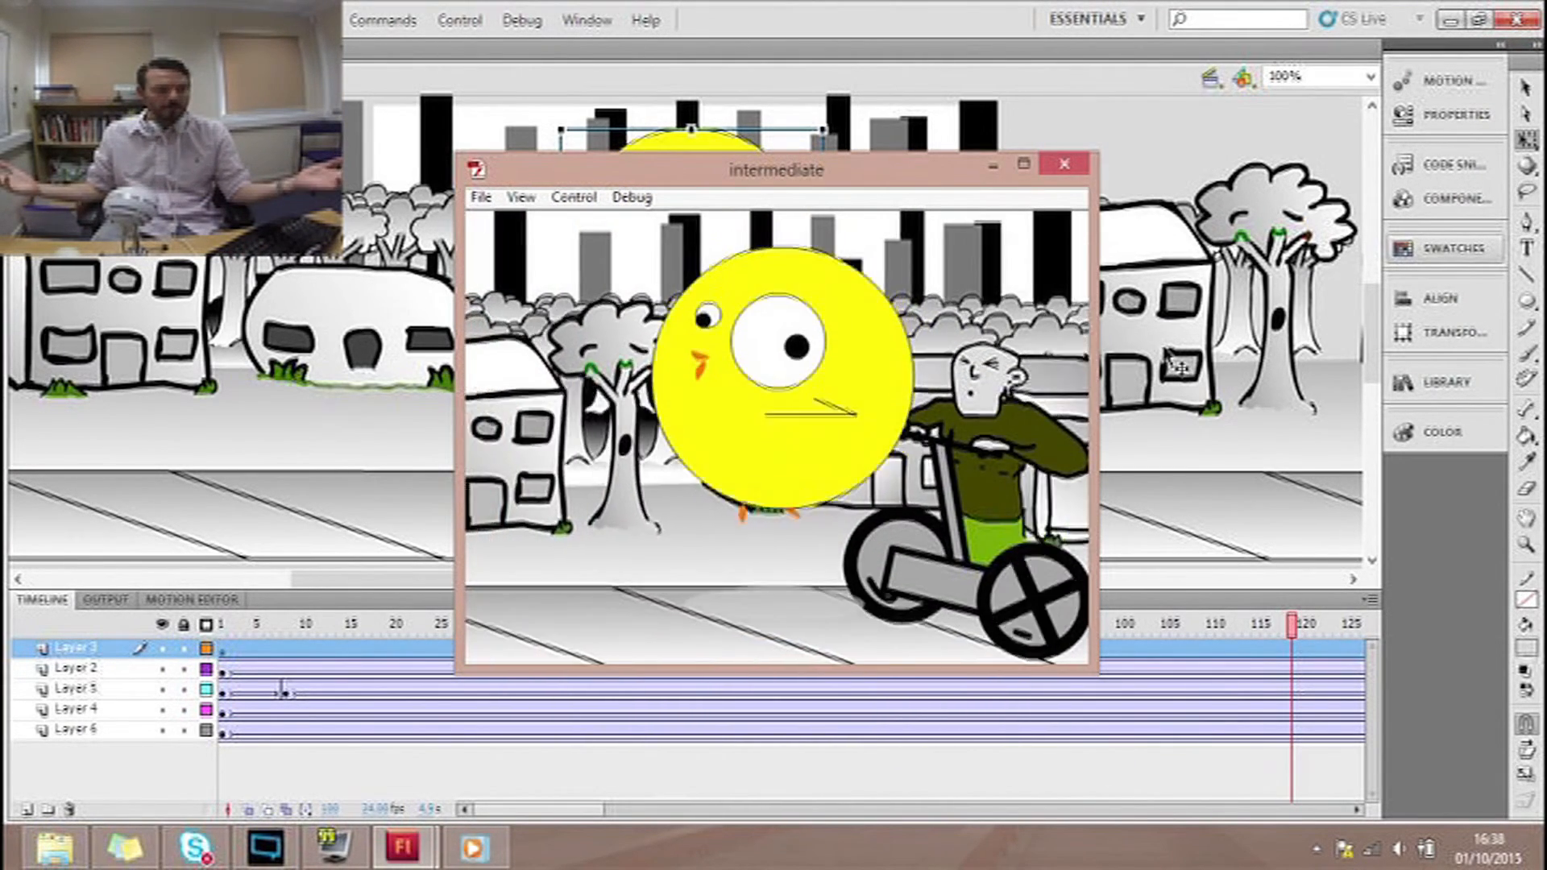